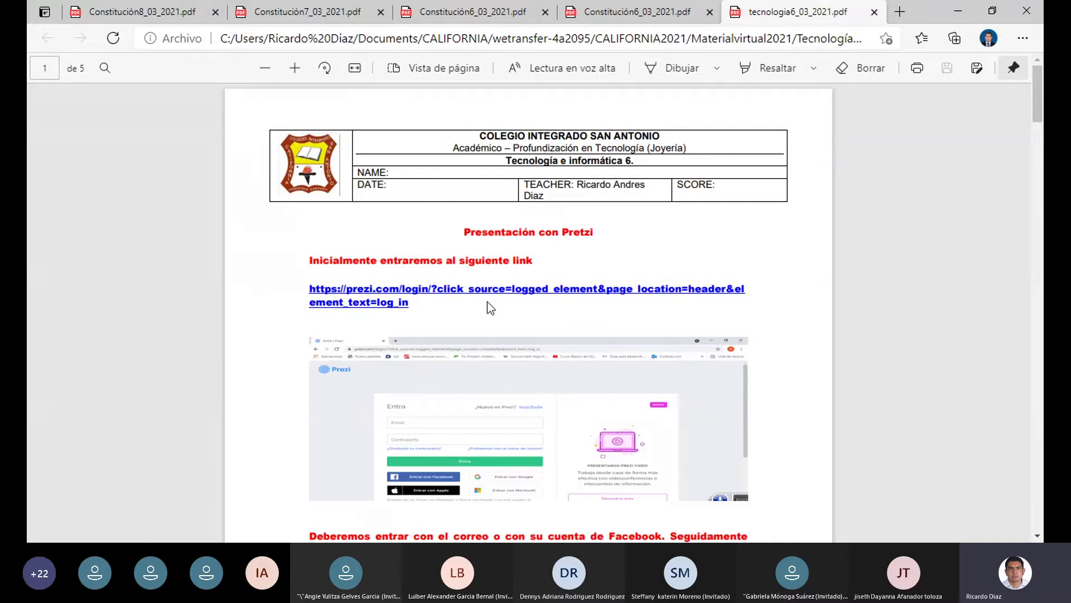
- Open the Prezi login link from the technology class PDF and choose to log in with Facebook
{"action": "left_click", "coordinate": [487, 294]}
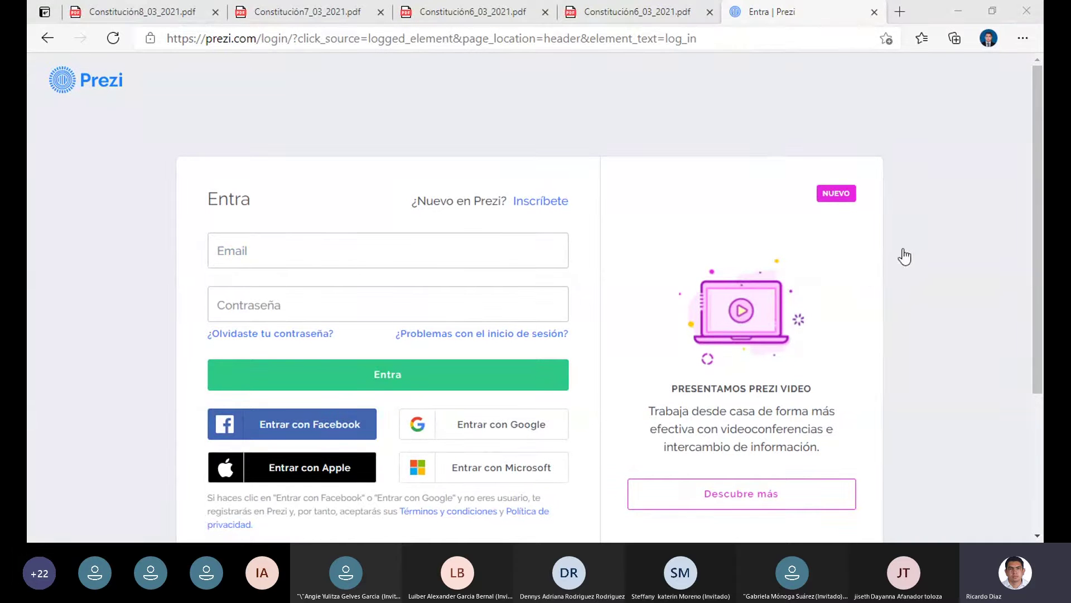
{"action": "left_click", "coordinate": [961, 212]}
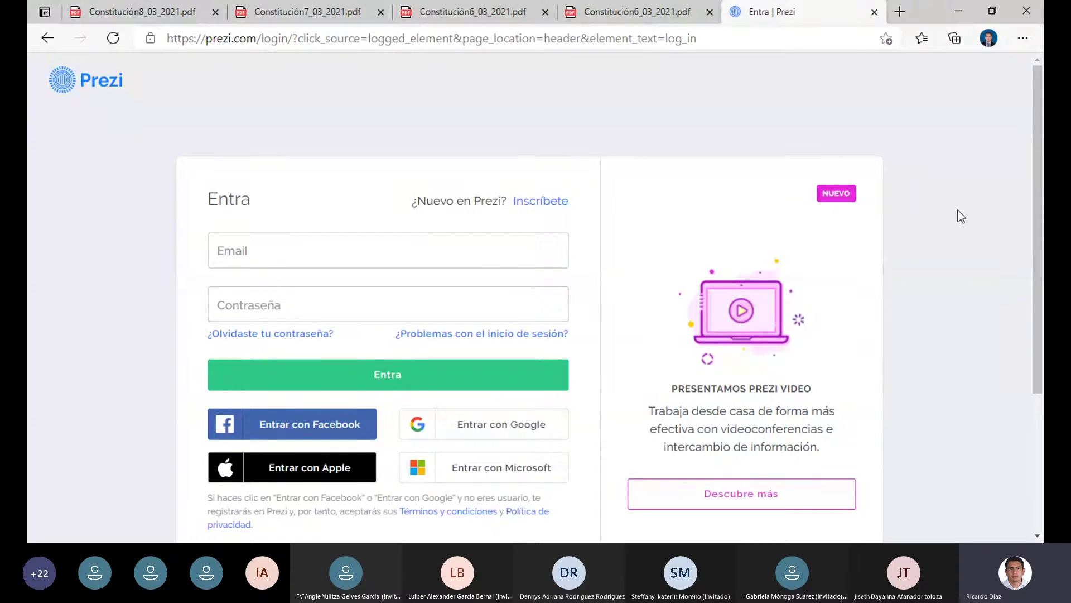
{"action": "left_click", "coordinate": [359, 427]}
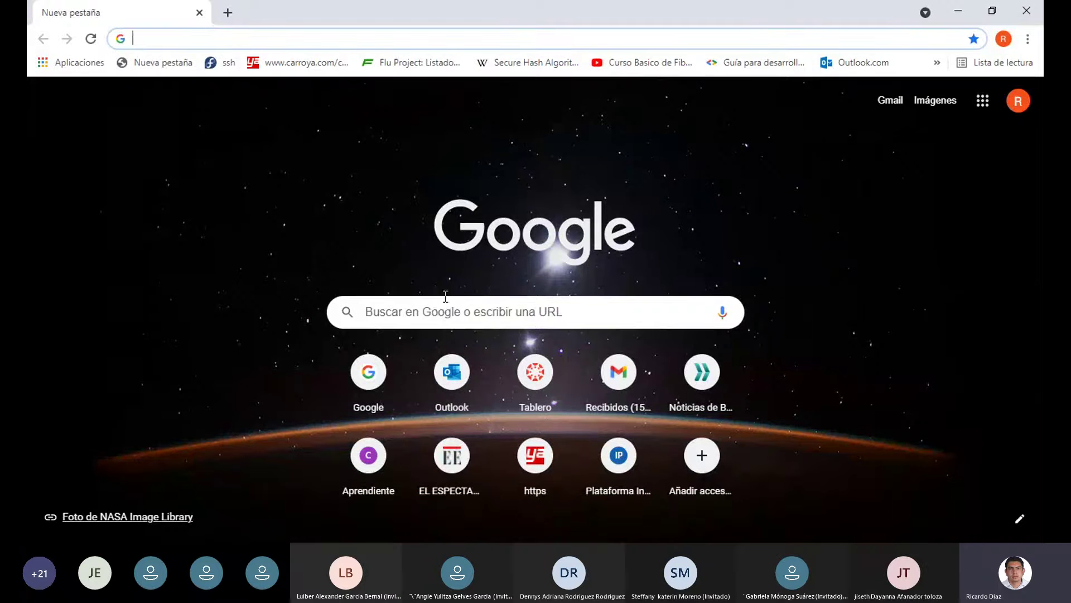
- Switch to Chrome and search Google for "pretzi", correcting the search term to "prezi"
{"action": "left_click", "coordinate": [444, 309]}
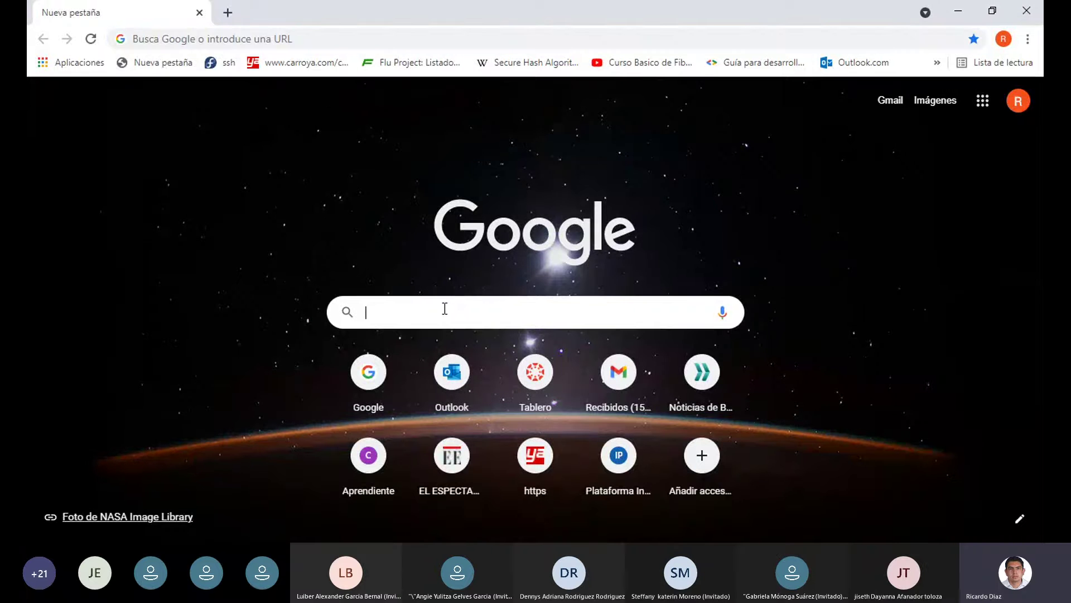
{"action": "type", "text": "pet"}
{"action": "key", "text": "BackSpace"}
{"action": "key", "text": "BackSpace"}
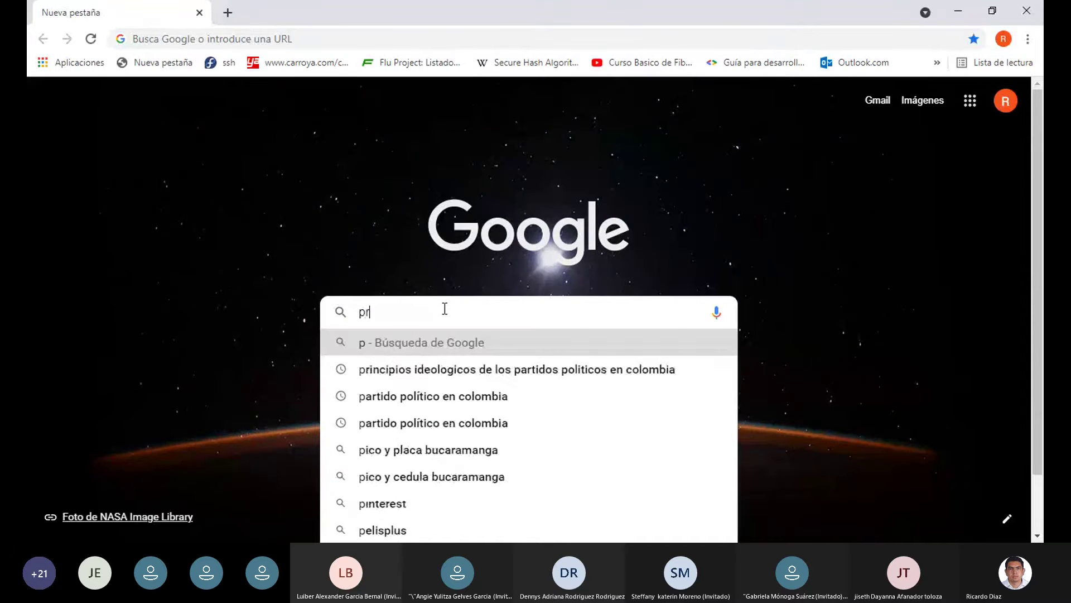
{"action": "type", "text": "re"}
{"action": "key", "text": "Return"}
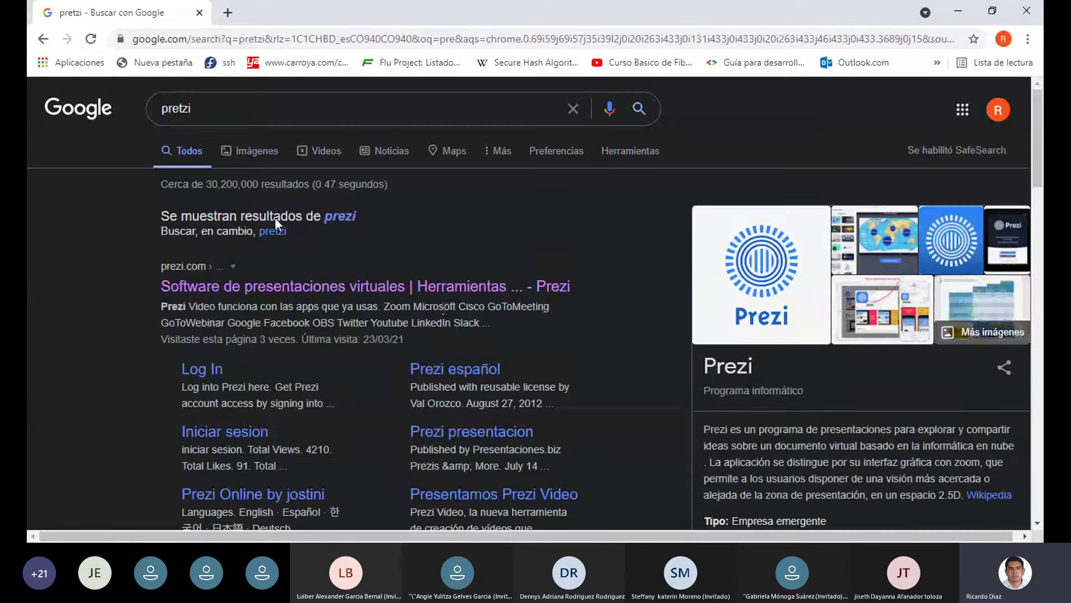
{"action": "left_click", "coordinate": [184, 109]}
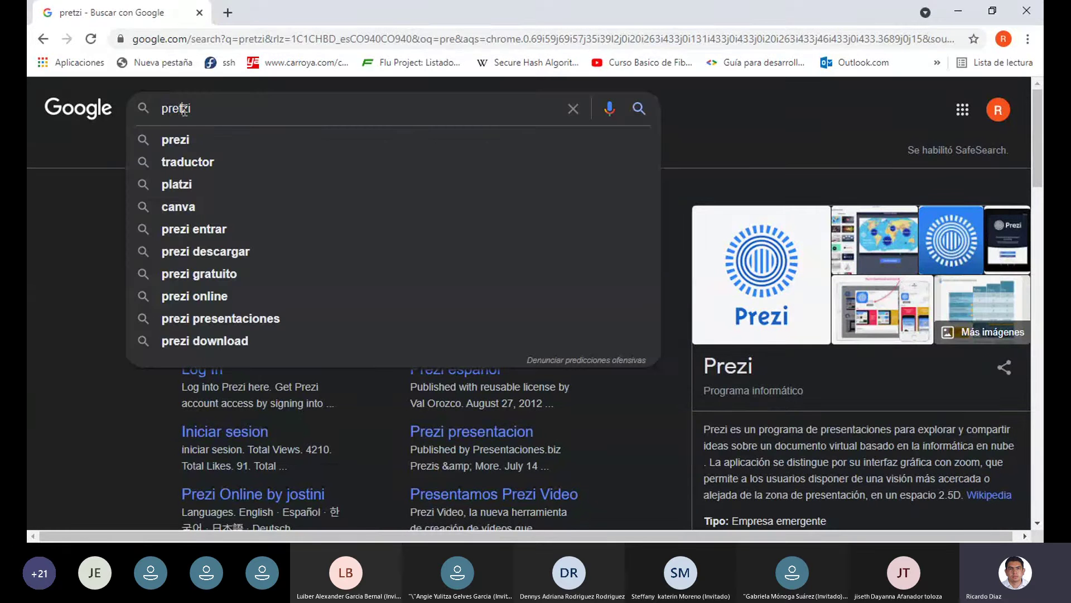
{"action": "key", "text": "BackSpace"}
{"action": "key", "text": "Return"}
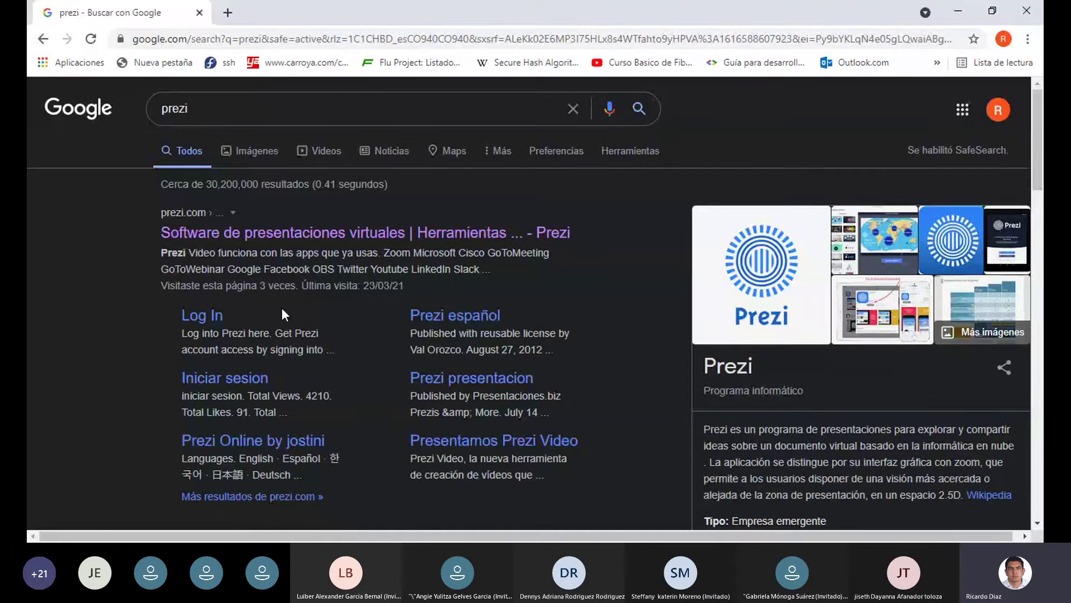
{"action": "left_click", "coordinate": [288, 245]}
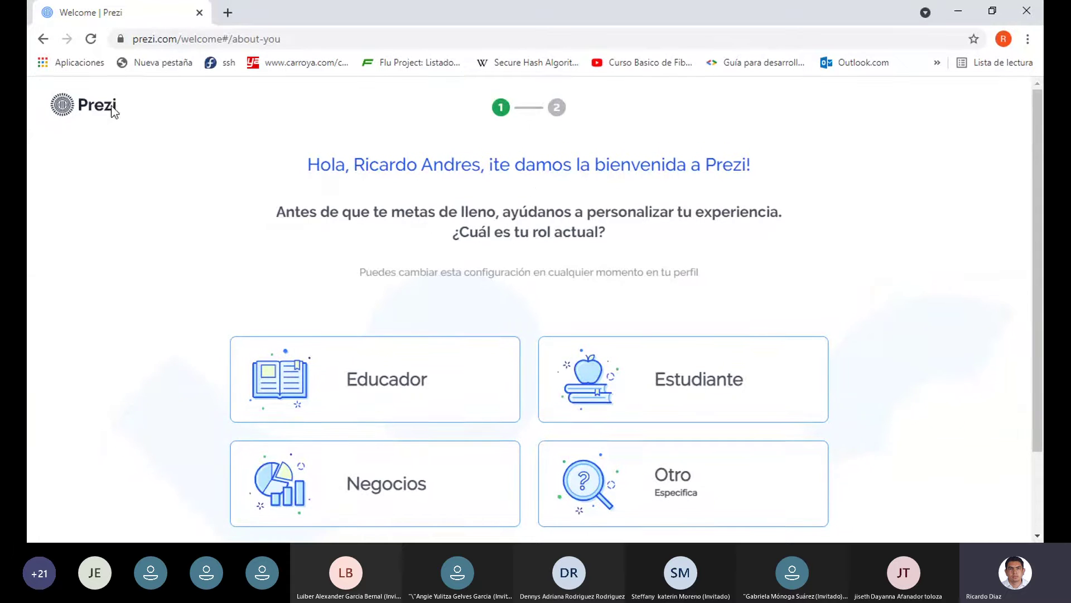
{"action": "scroll", "coordinate": [282, 158], "scroll_direction": "down", "scroll_amount": 1}
{"action": "scroll", "coordinate": [294, 165], "scroll_direction": "up", "scroll_amount": 1}
{"action": "left_click", "coordinate": [32, 44]}
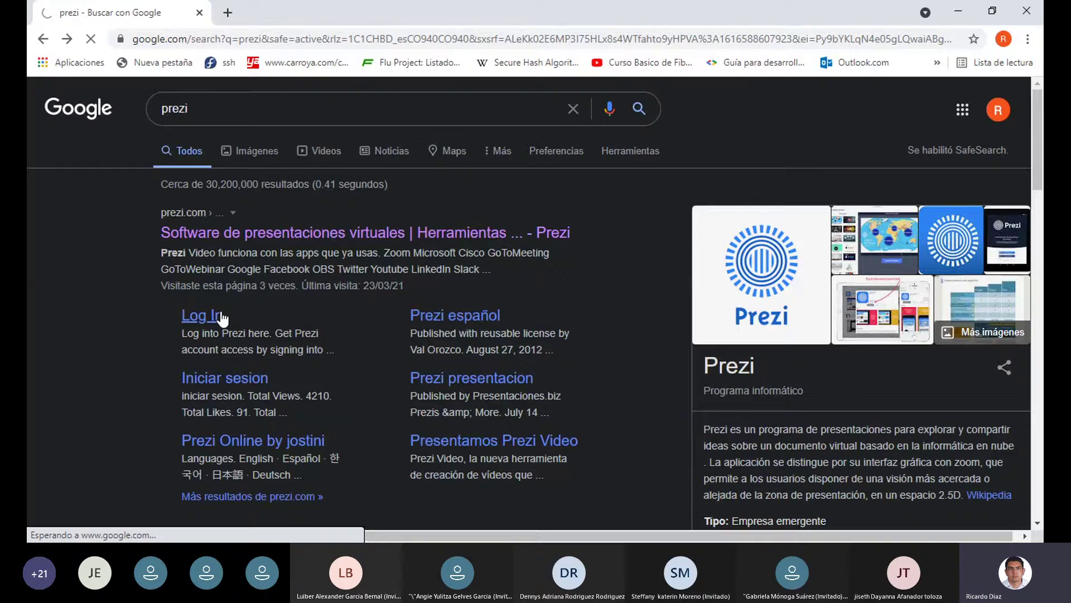
- Open Prezi's Log In search result and choose the Estudiante role with the "Escuela secundaria o bachillerato superior" education level
{"action": "left_click", "coordinate": [219, 316]}
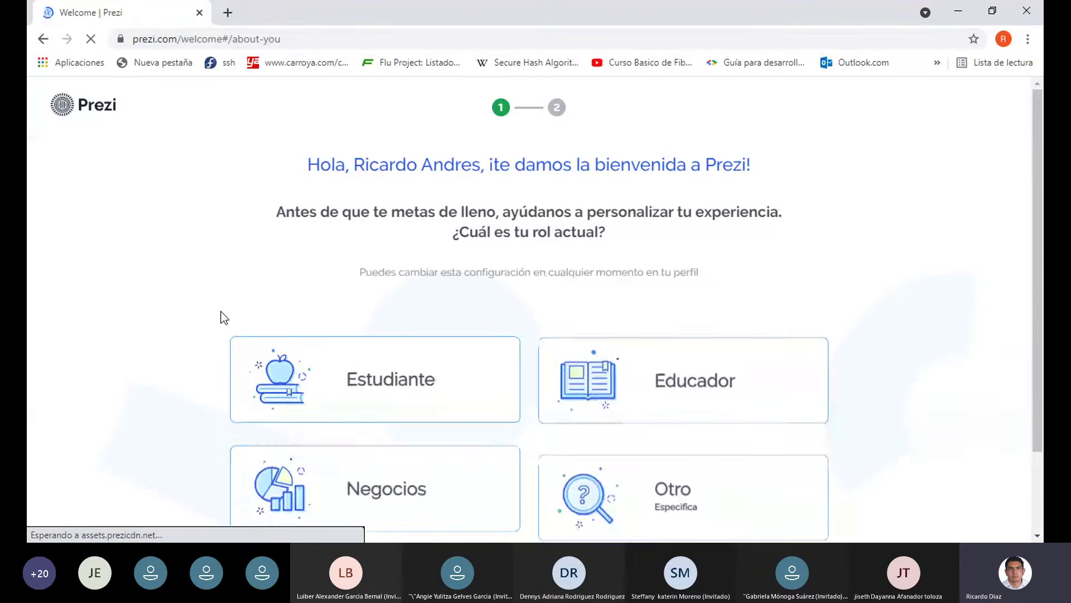
{"action": "scroll", "coordinate": [504, 261], "scroll_direction": "down", "scroll_amount": 2}
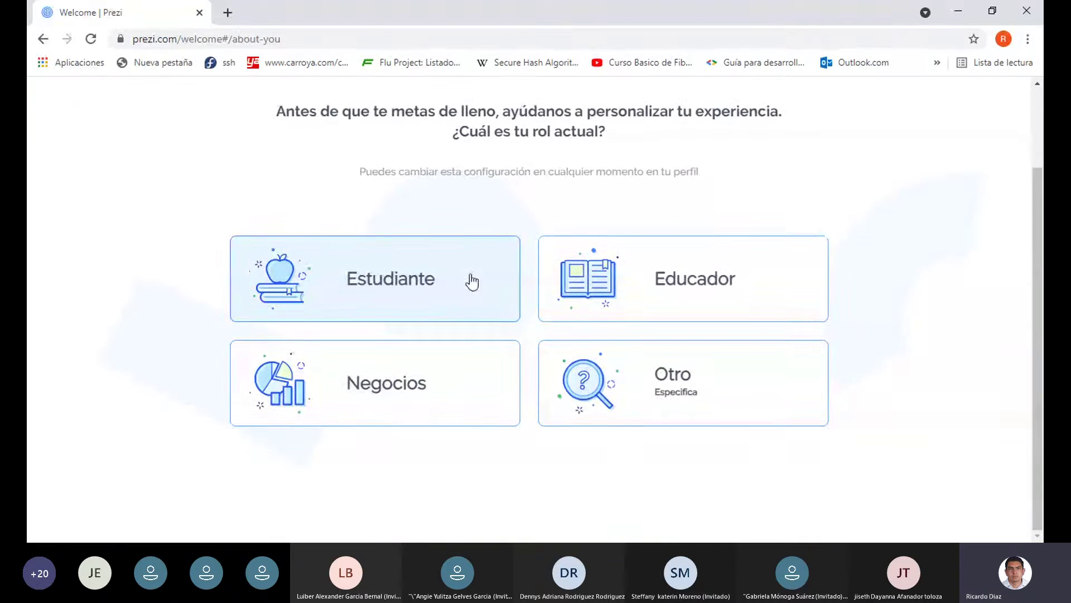
{"action": "left_click", "coordinate": [471, 282]}
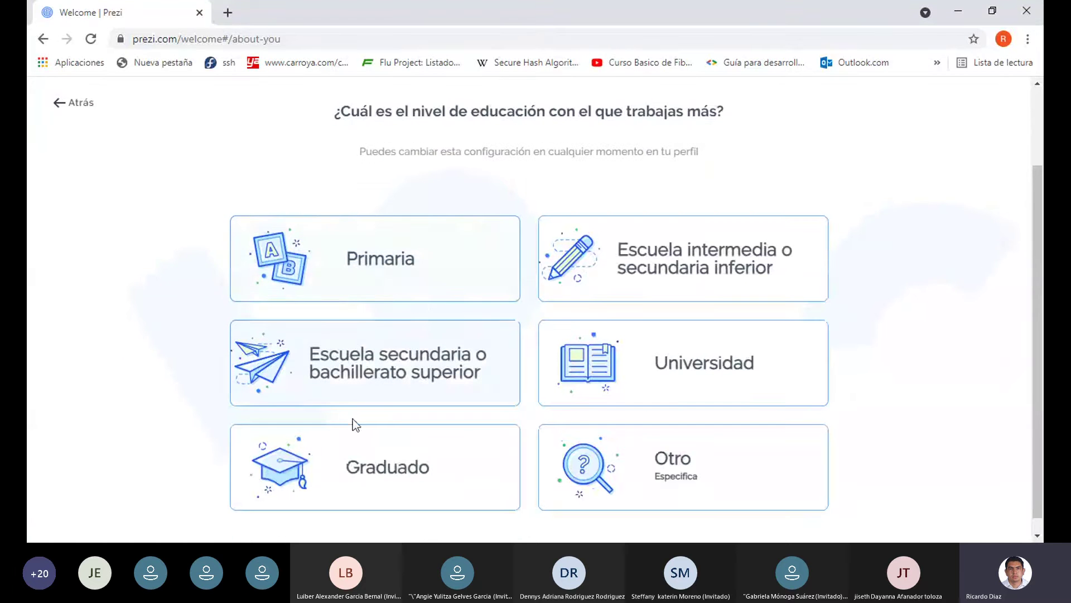
{"action": "left_click", "coordinate": [468, 378]}
- Start a video from scratch under "Da tu lección o conferencia en línea" and look through the video editor's main menu options
{"action": "left_click", "coordinate": [157, 383]}
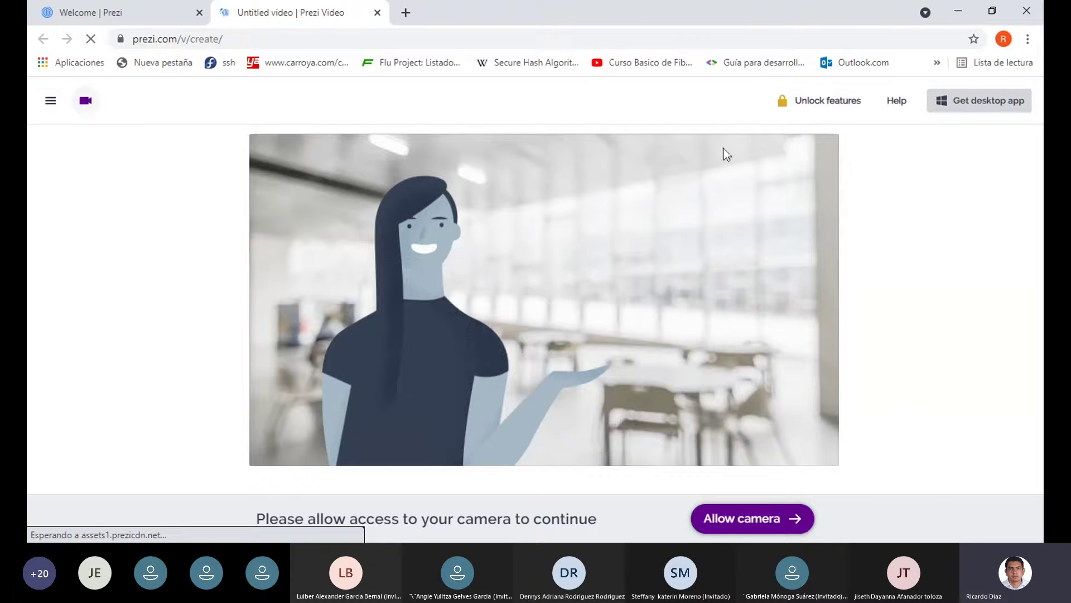
{"action": "left_click", "coordinate": [45, 102]}
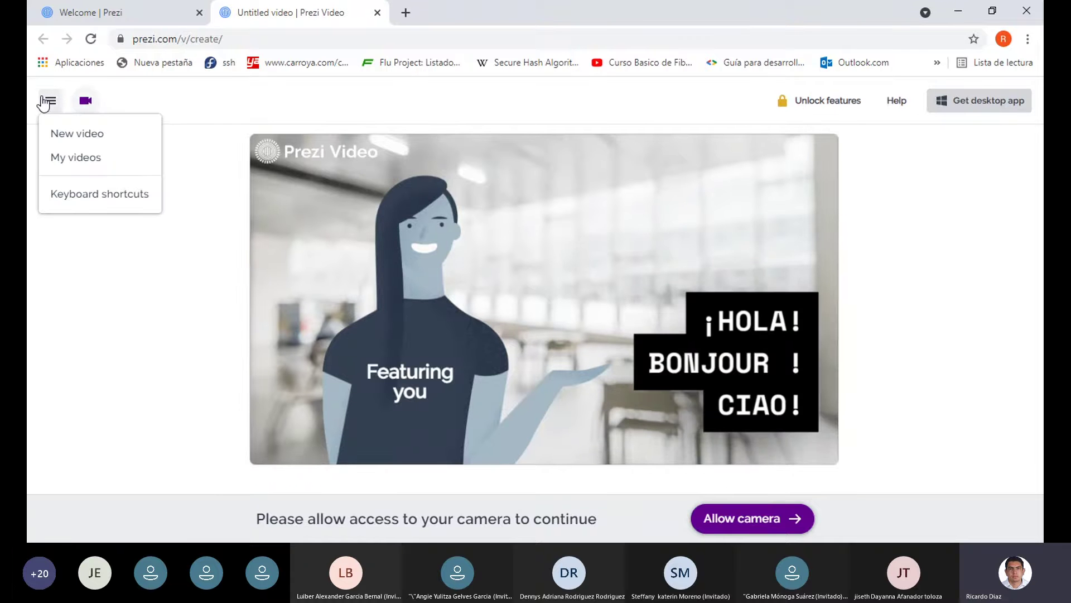
{"action": "left_click", "coordinate": [197, 149]}
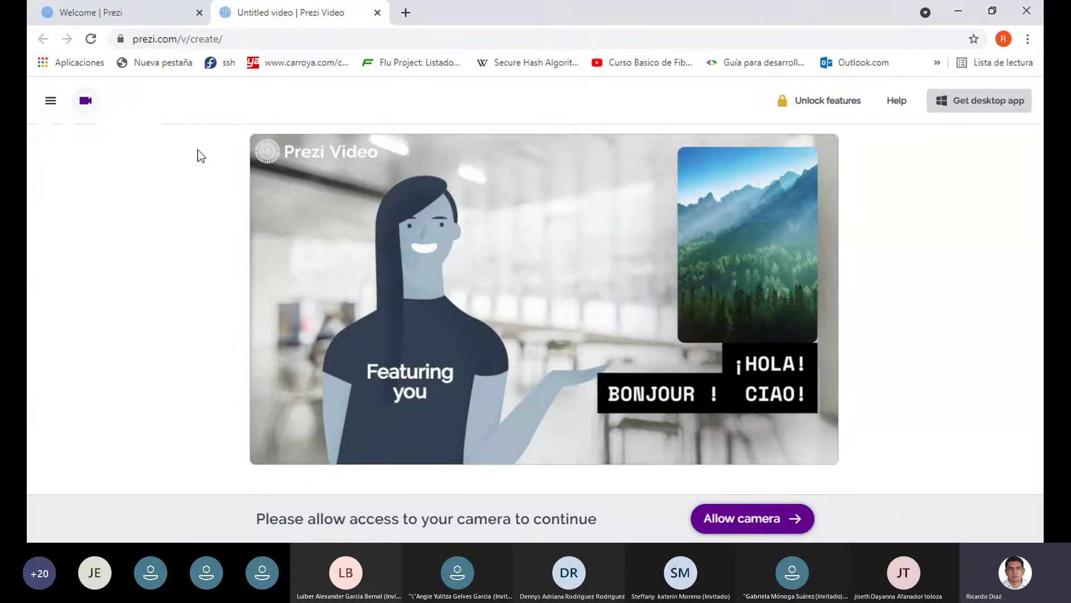
- Return to the Prezi welcome page and browse its video, presentation and design templates
{"action": "left_click", "coordinate": [110, 7]}
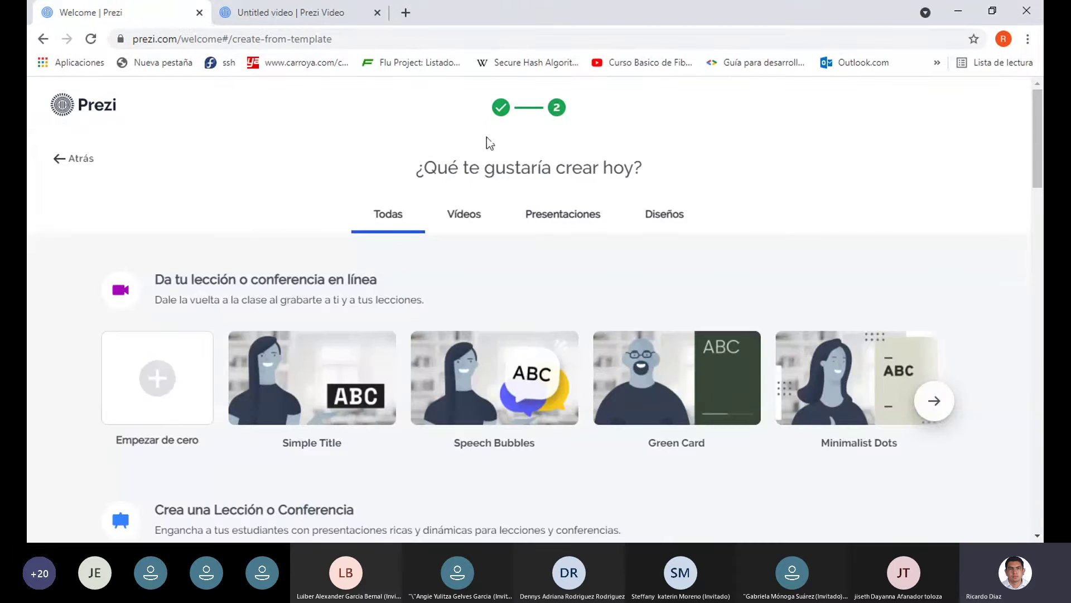
{"action": "scroll", "coordinate": [490, 143], "scroll_direction": "down", "scroll_amount": 5}
{"action": "scroll", "coordinate": [223, 159], "scroll_direction": "down", "scroll_amount": 8}
{"action": "scroll", "coordinate": [222, 160], "scroll_direction": "up", "scroll_amount": 15}
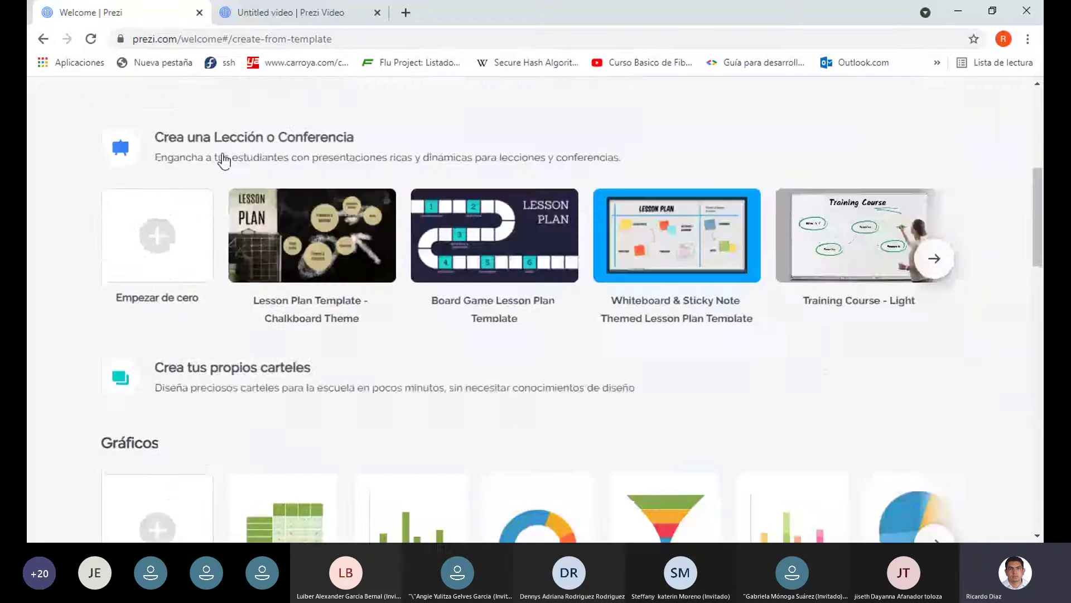
- Leave the template selection and open the log-in page from the Prezi home page
{"action": "left_click", "coordinate": [78, 160]}
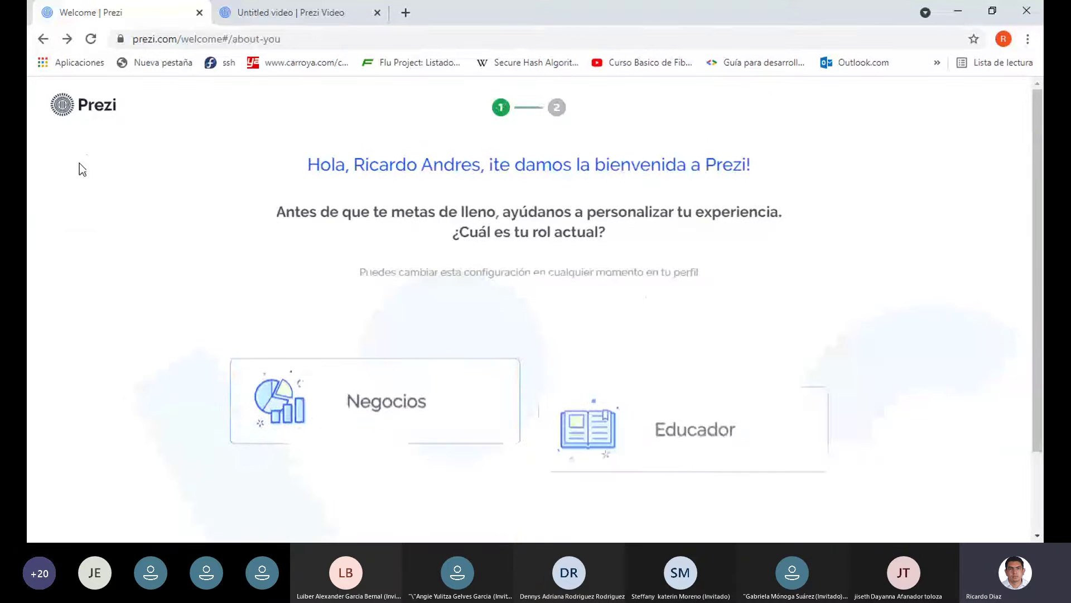
{"action": "scroll", "coordinate": [625, 176], "scroll_direction": "down", "scroll_amount": 2}
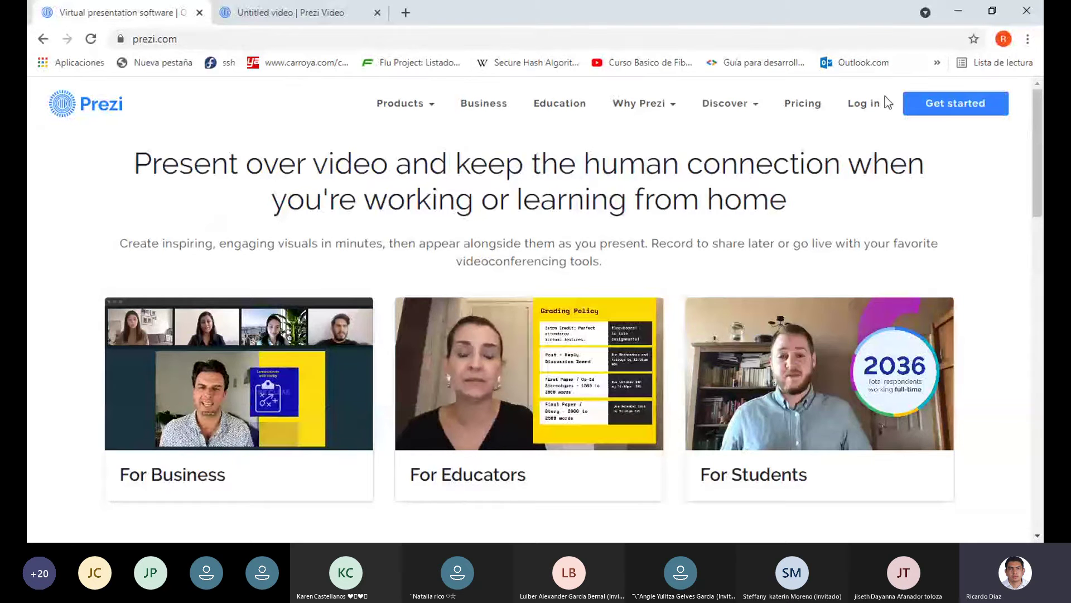
{"action": "left_click", "coordinate": [864, 103]}
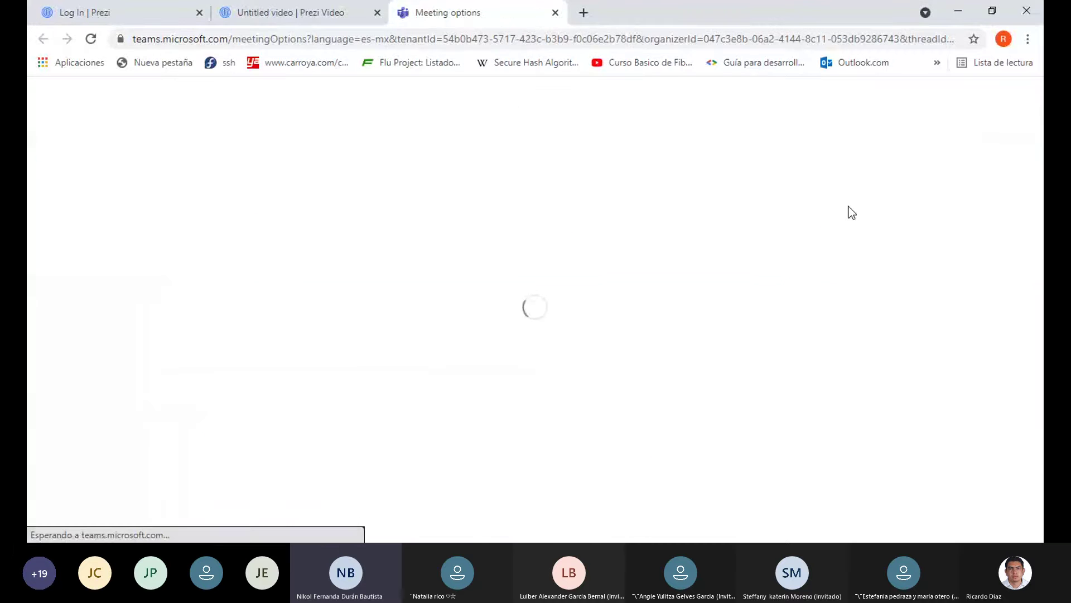
- In the Teams meeting options for "Clase 24 de Marzo", set "¿Quién puede presentar?" to "Solo yo"
{"action": "scroll", "coordinate": [791, 242], "scroll_direction": "down", "scroll_amount": 1}
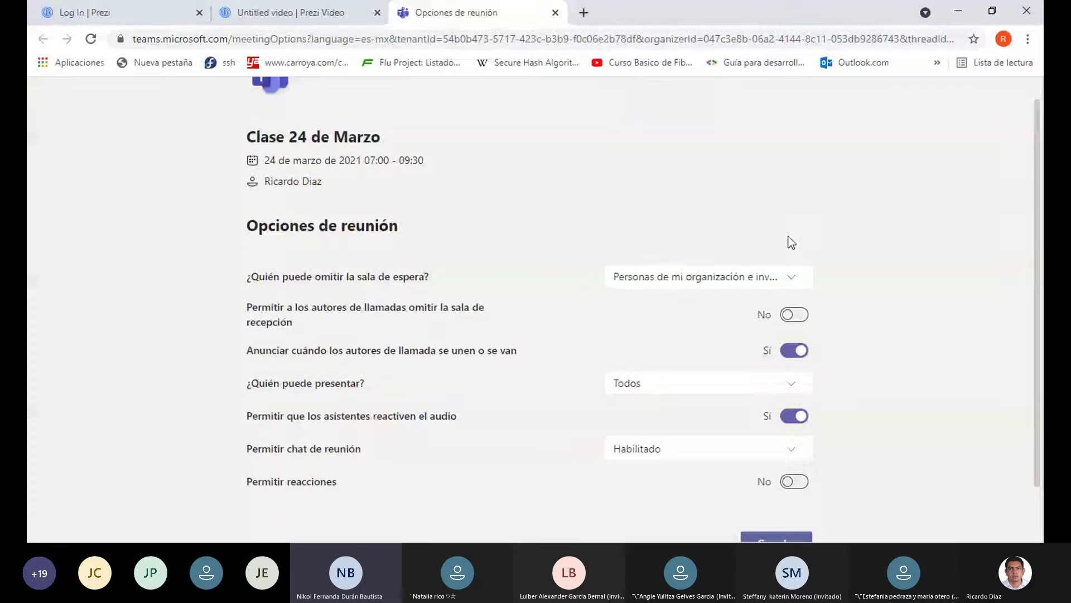
{"action": "scroll", "coordinate": [791, 243], "scroll_direction": "down", "scroll_amount": 2}
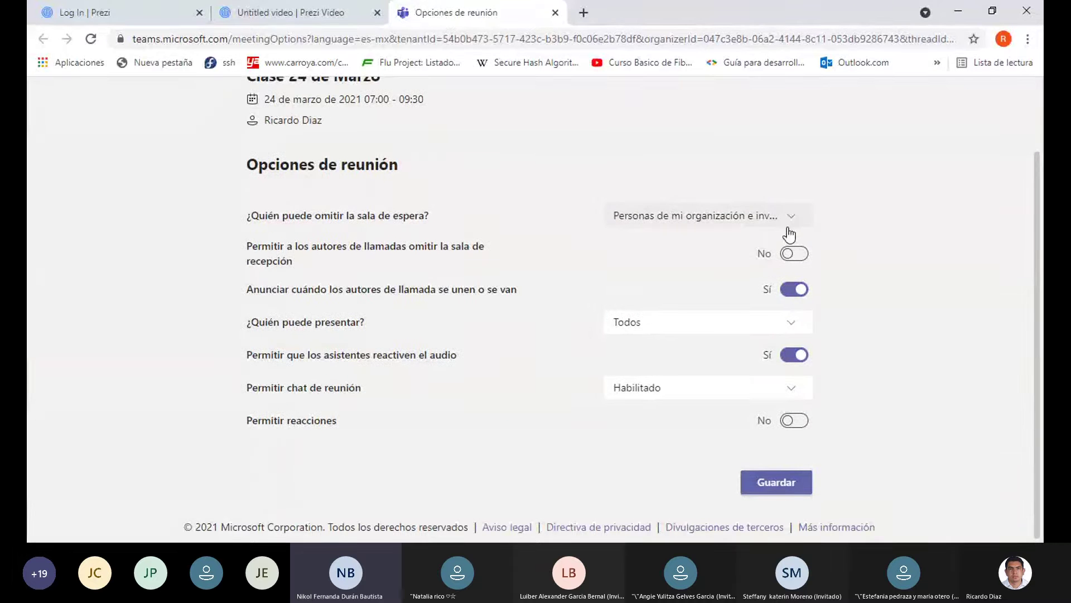
{"action": "left_click", "coordinate": [780, 322]}
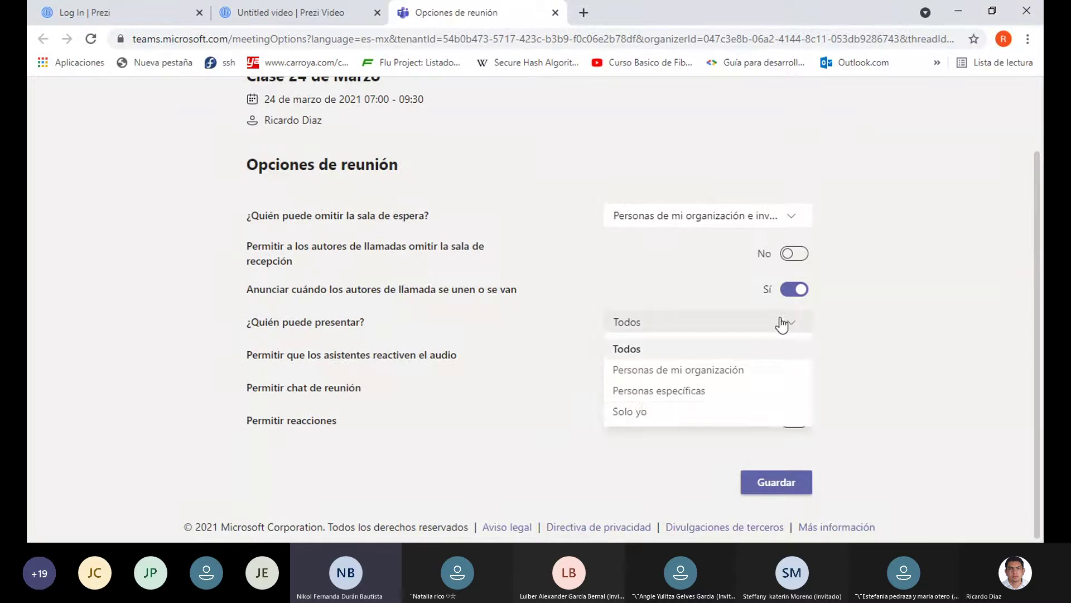
{"action": "left_click", "coordinate": [642, 410]}
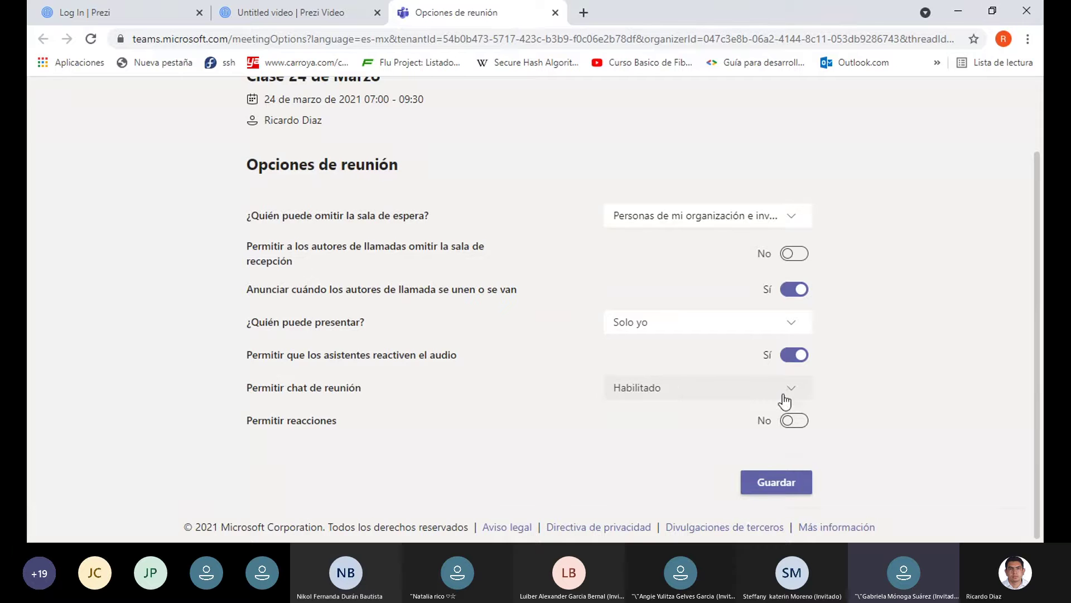
{"action": "scroll", "coordinate": [563, 382], "scroll_direction": "up", "scroll_amount": 1}
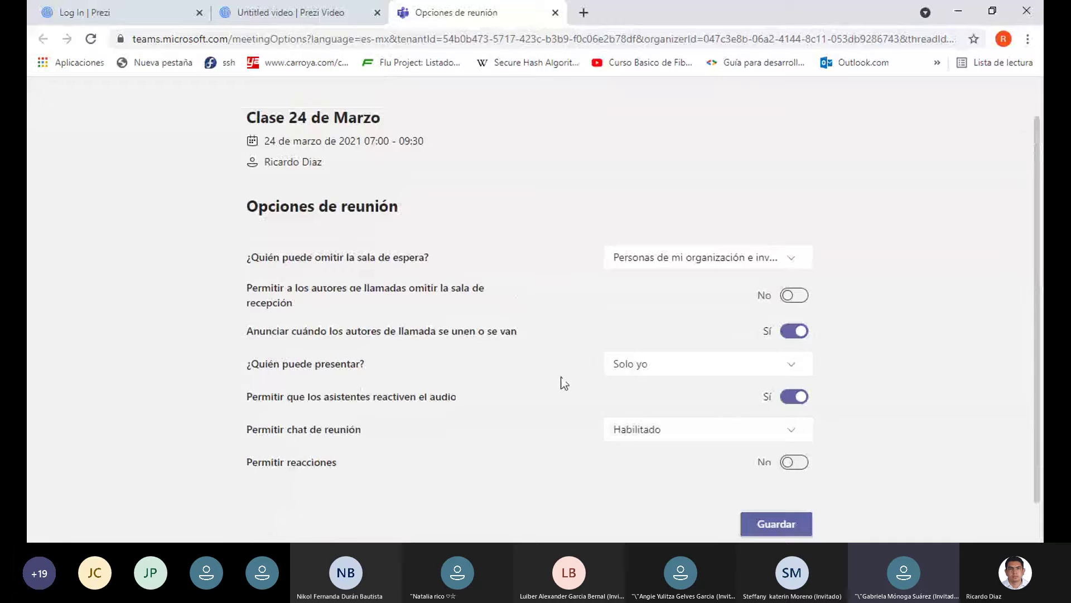
{"action": "scroll", "coordinate": [564, 382], "scroll_direction": "up", "scroll_amount": 1}
{"action": "scroll", "coordinate": [564, 382], "scroll_direction": "down", "scroll_amount": 2}
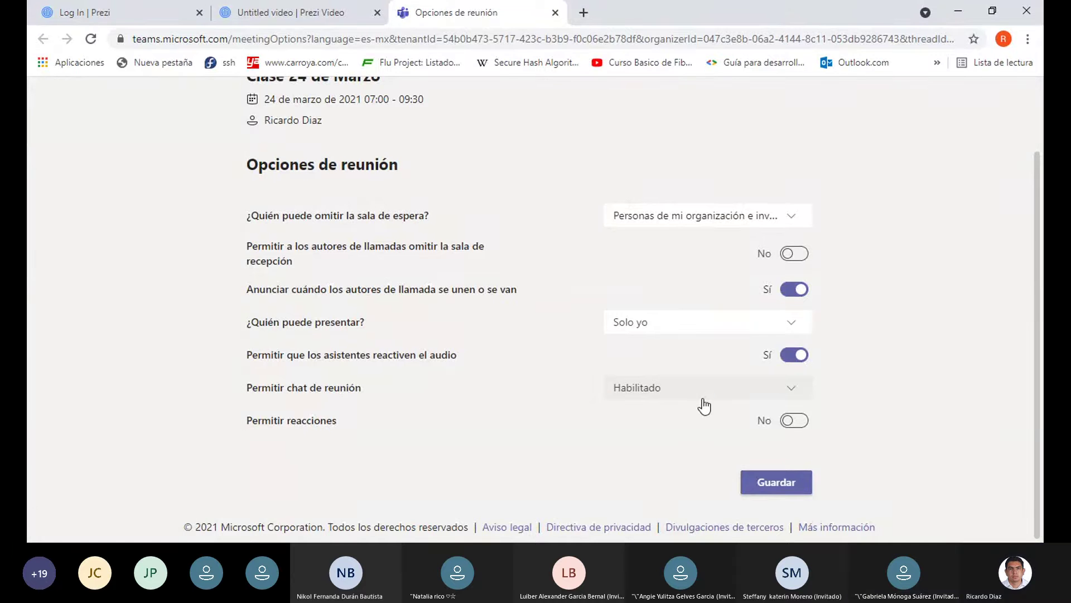
{"action": "left_click", "coordinate": [790, 292]}
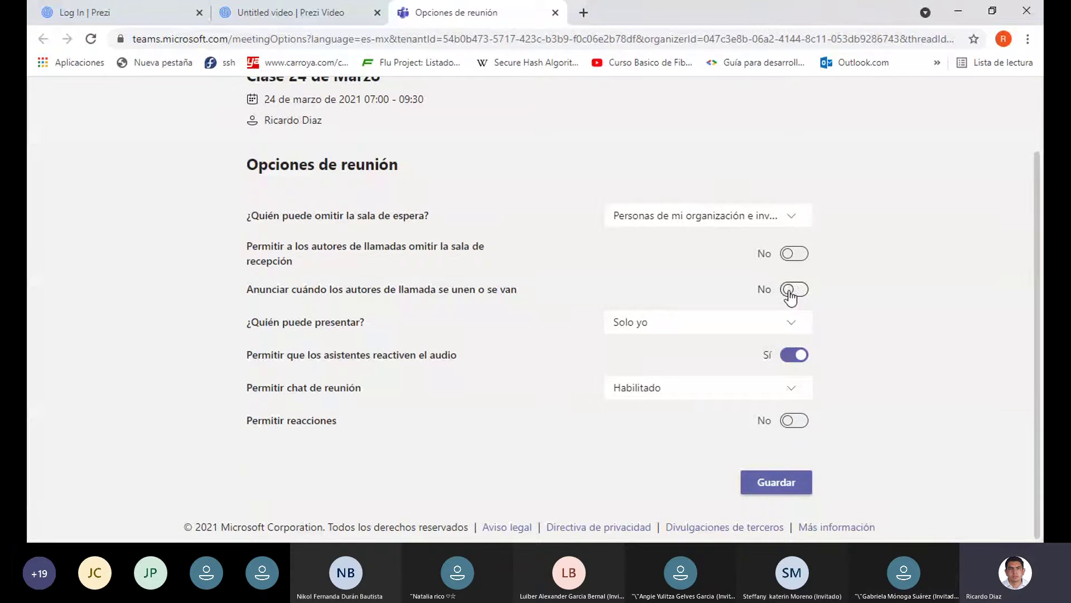
{"action": "left_click", "coordinate": [790, 291]}
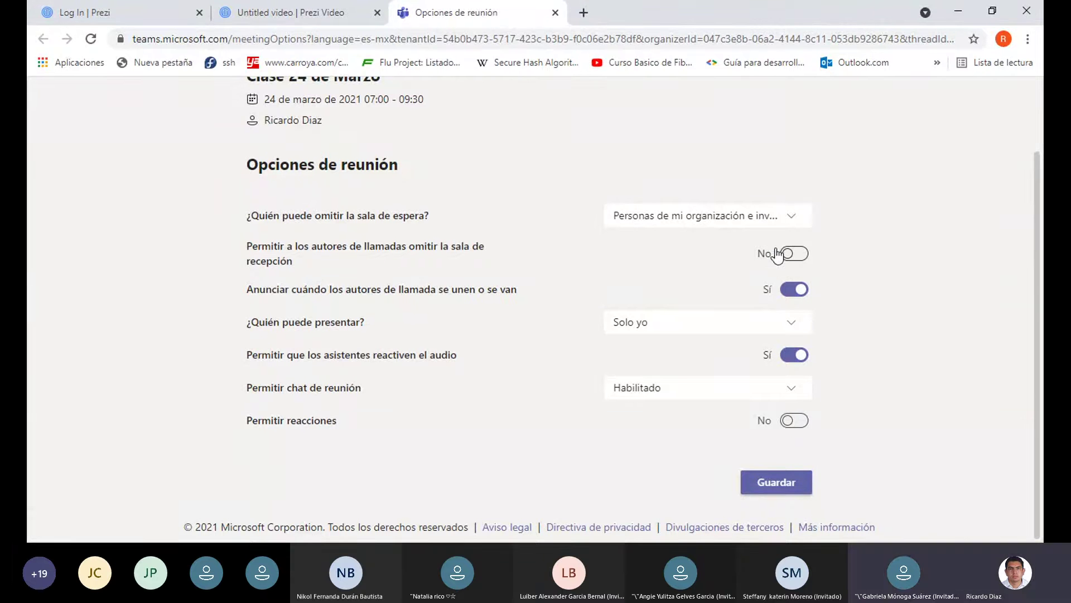
- Set "¿Quién puede omitir la sala de espera?" to "Solo yo" and save the meeting options
{"action": "left_click", "coordinate": [780, 220]}
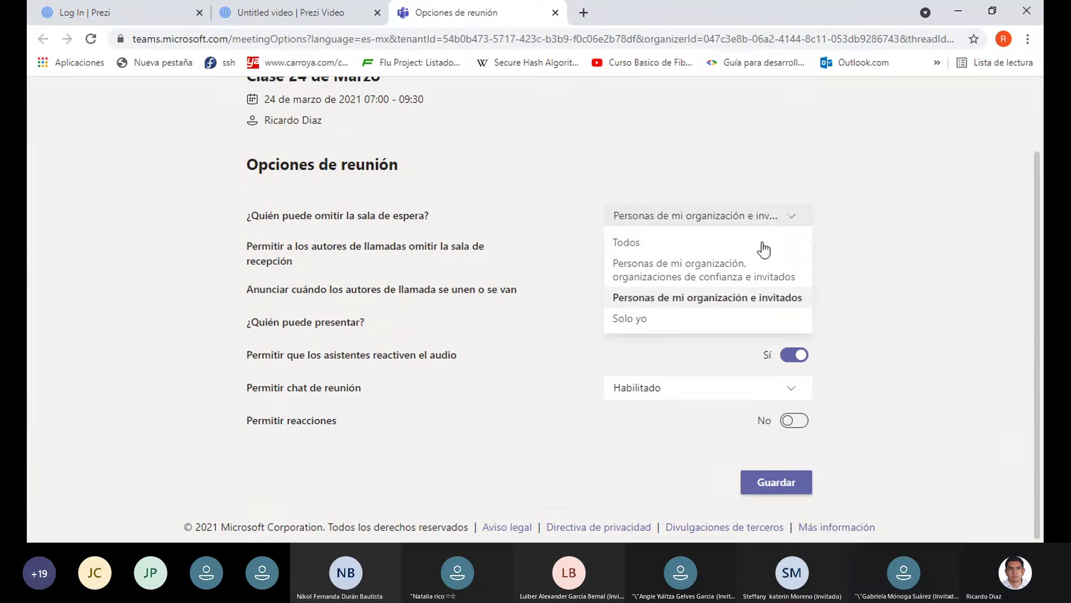
{"action": "left_click", "coordinate": [675, 320]}
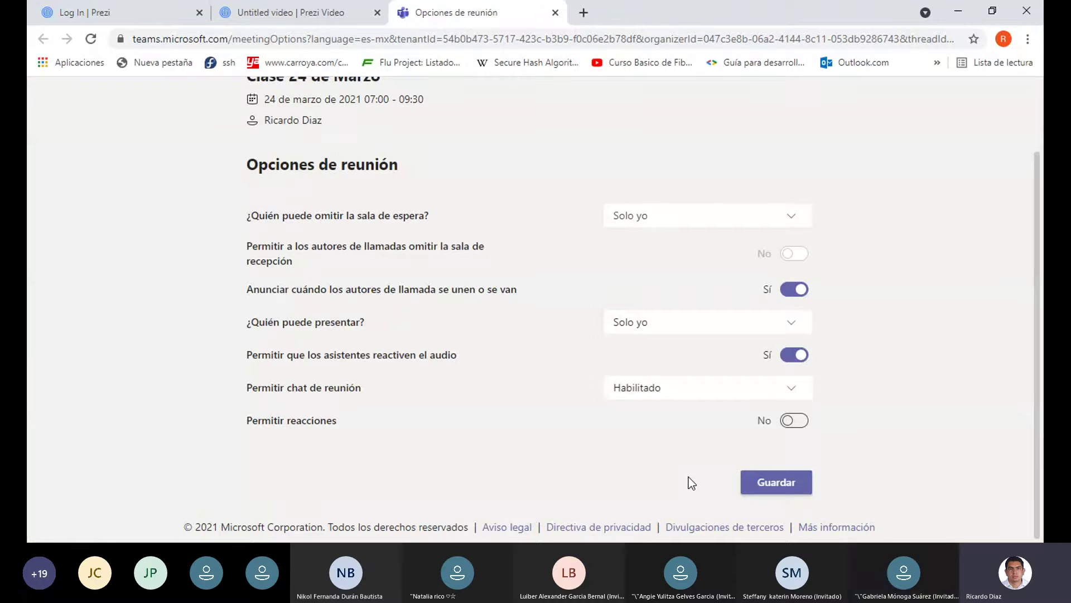
{"action": "left_click", "coordinate": [754, 486]}
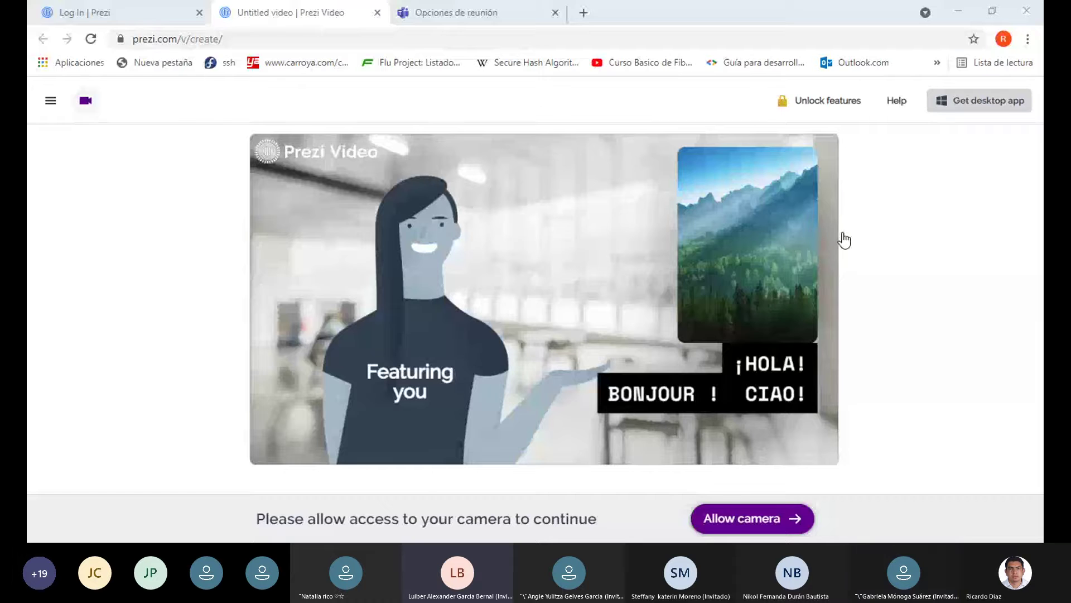
- Return to the Prezi log-in page and review the available sign-in methods
{"action": "left_click", "coordinate": [123, 18]}
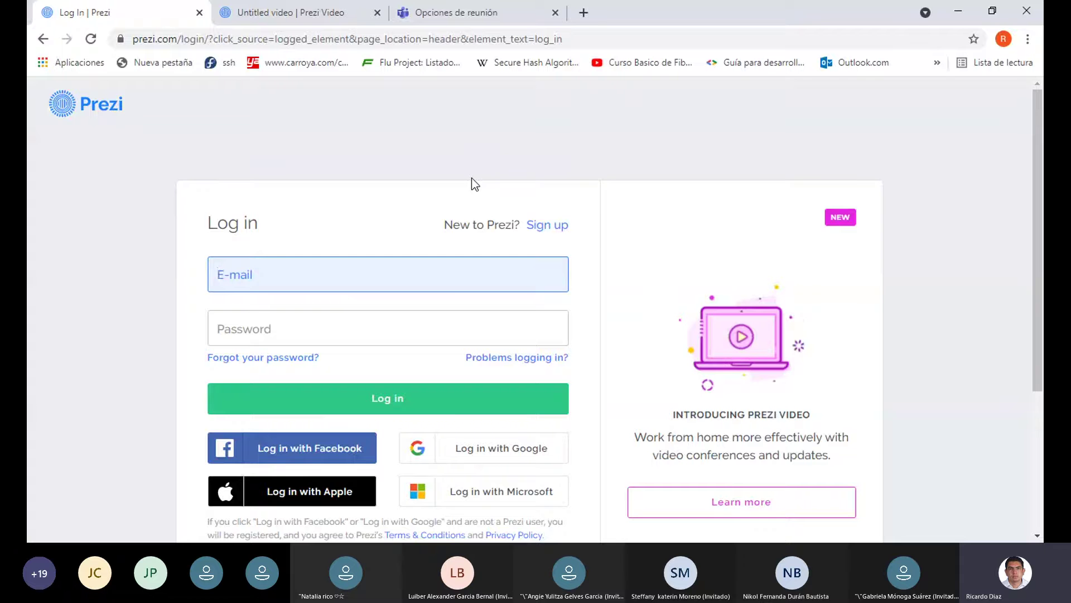
{"action": "scroll", "coordinate": [472, 180], "scroll_direction": "down", "scroll_amount": 1}
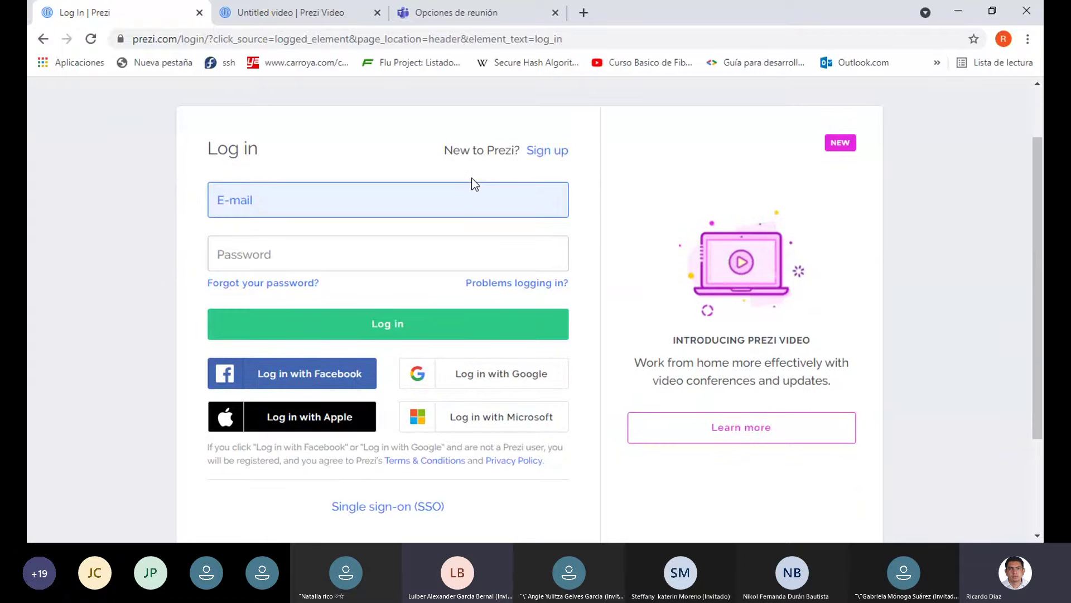
{"action": "scroll", "coordinate": [458, 247], "scroll_direction": "down", "scroll_amount": 1}
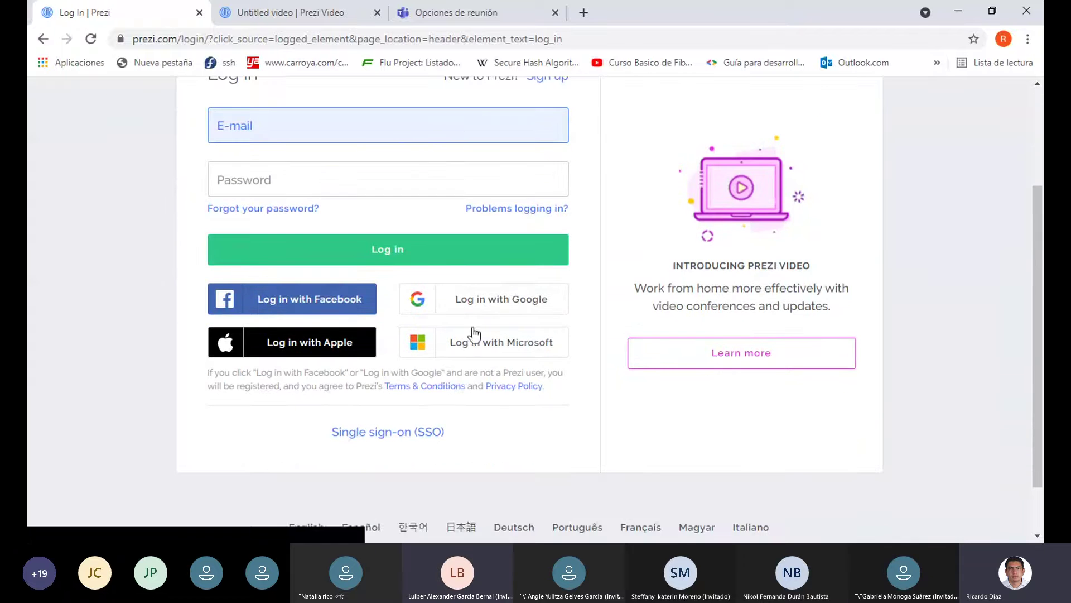
- Request a Prezi log-in through Google by choosing the presenter's own Google account
{"action": "scroll", "coordinate": [473, 326], "scroll_direction": "up", "scroll_amount": 2}
{"action": "scroll", "coordinate": [473, 326], "scroll_direction": "up", "scroll_amount": 1}
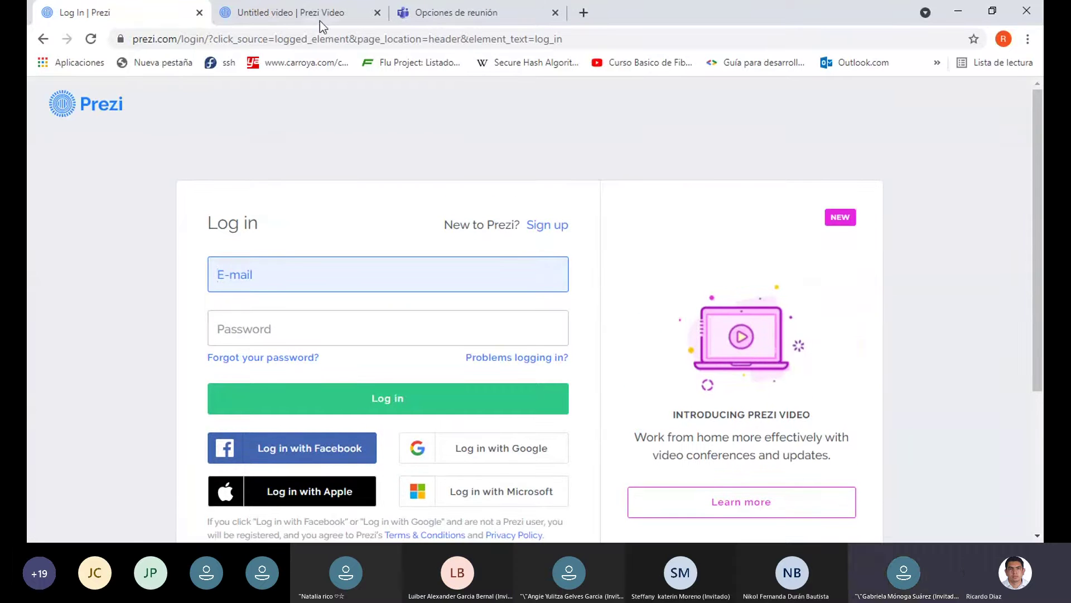
{"action": "left_click", "coordinate": [460, 463]}
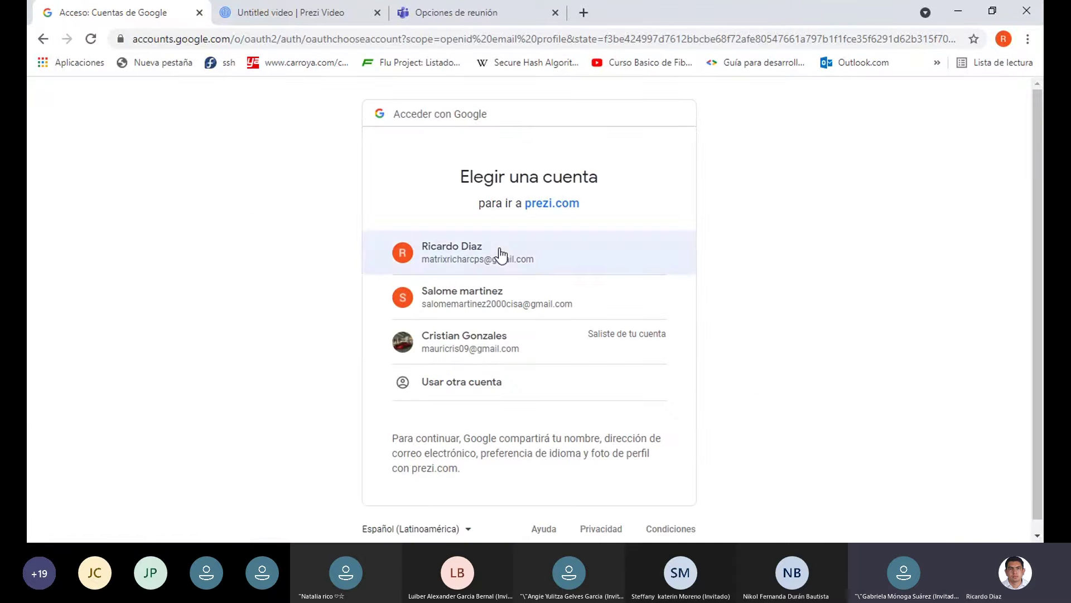
{"action": "left_click", "coordinate": [500, 255]}
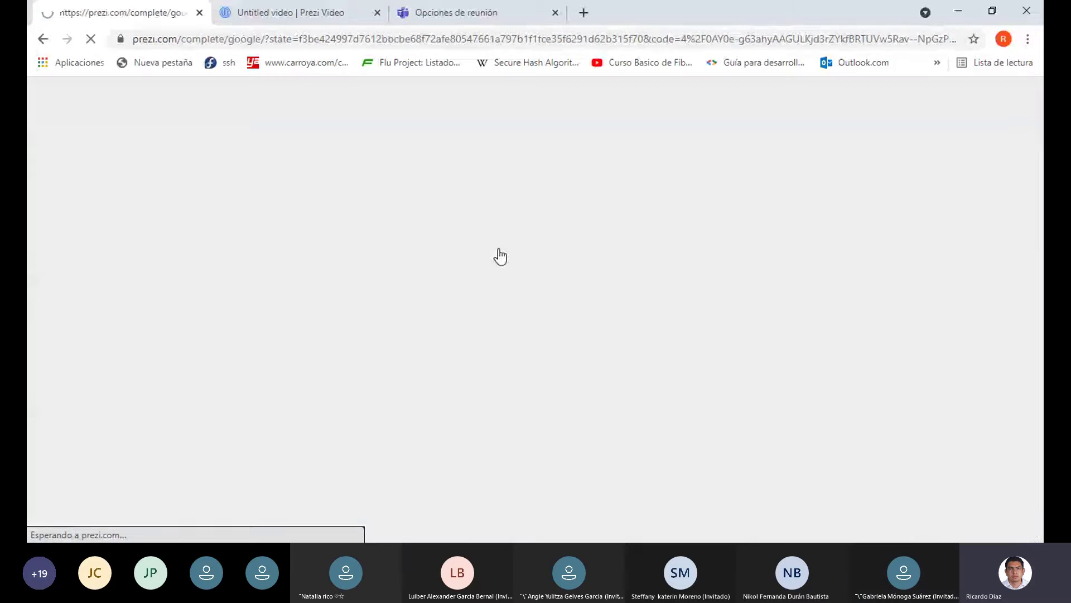
{"action": "left_click", "coordinate": [469, 390]}
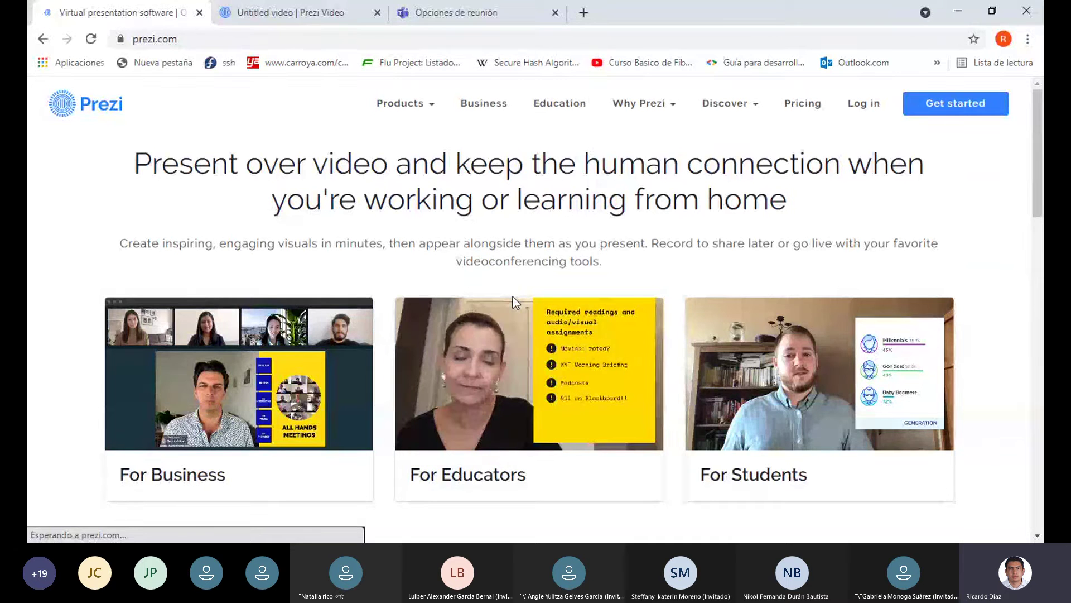
{"action": "left_click", "coordinate": [584, 12]}
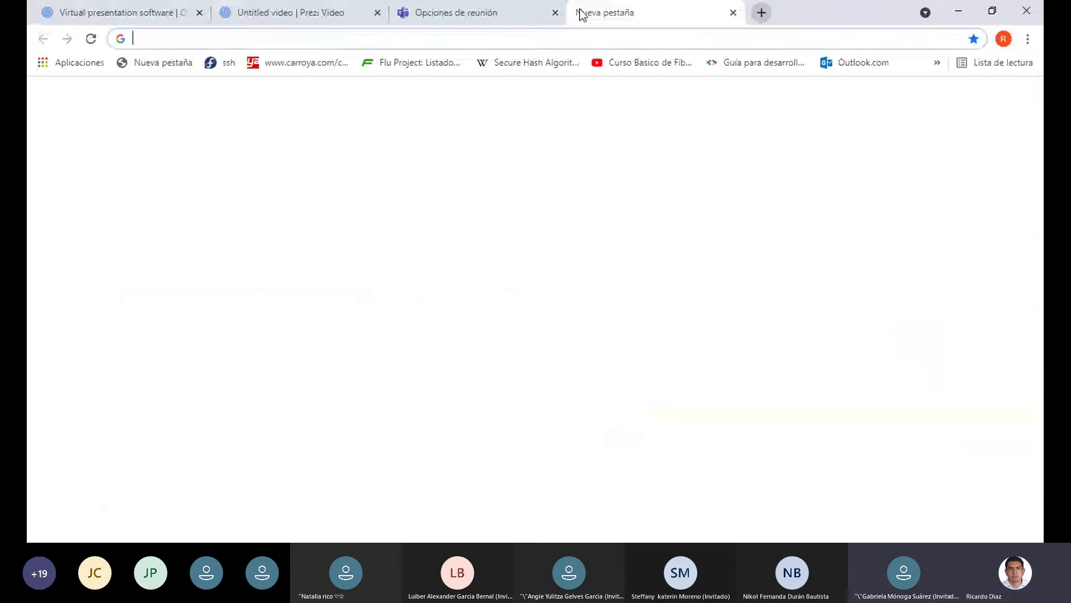
{"action": "type", "text": "www"}
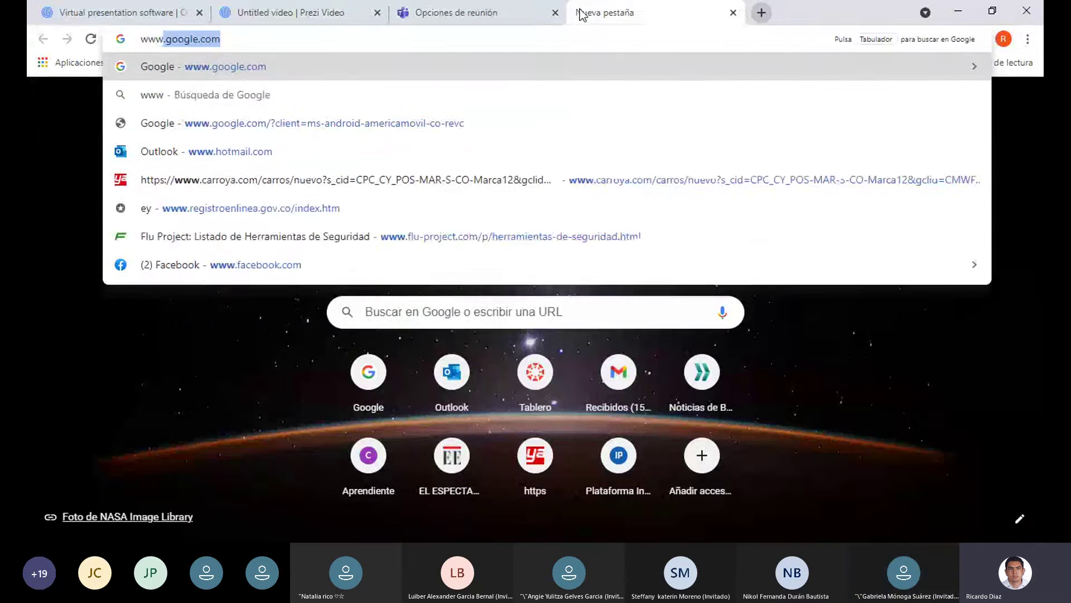
{"action": "type", "text": ".gmai"}
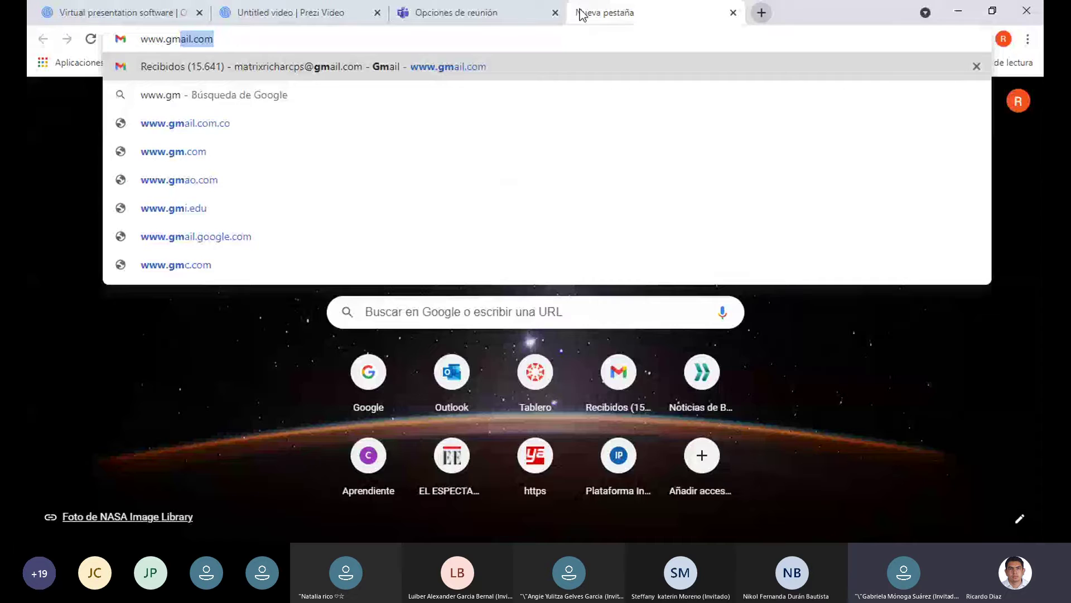
{"action": "key", "text": "Return"}
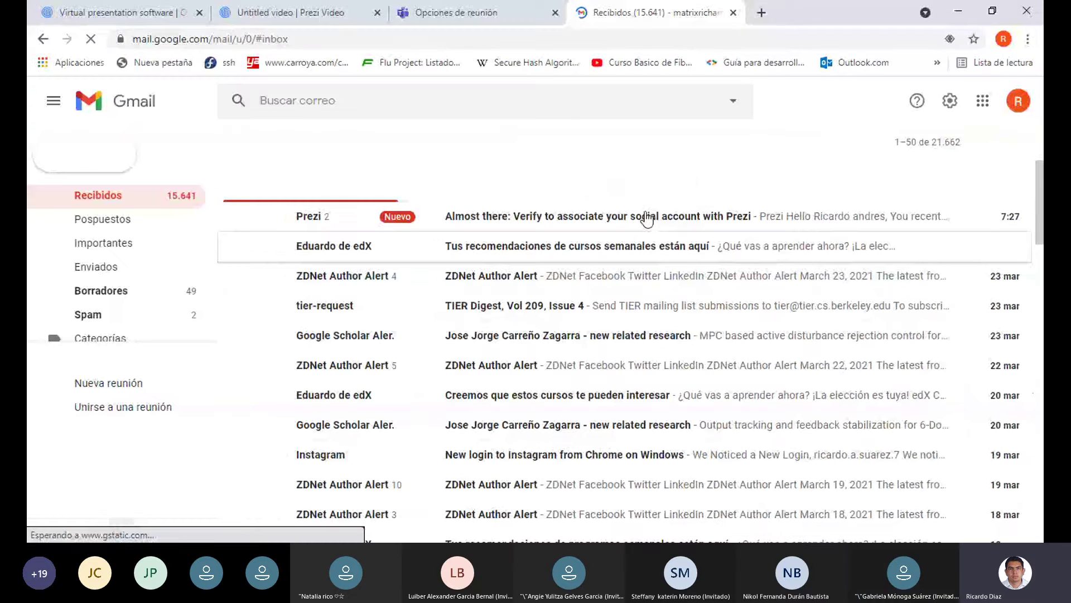
{"action": "left_click", "coordinate": [537, 218]}
{"action": "scroll", "coordinate": [524, 272], "scroll_direction": "down", "scroll_amount": 5}
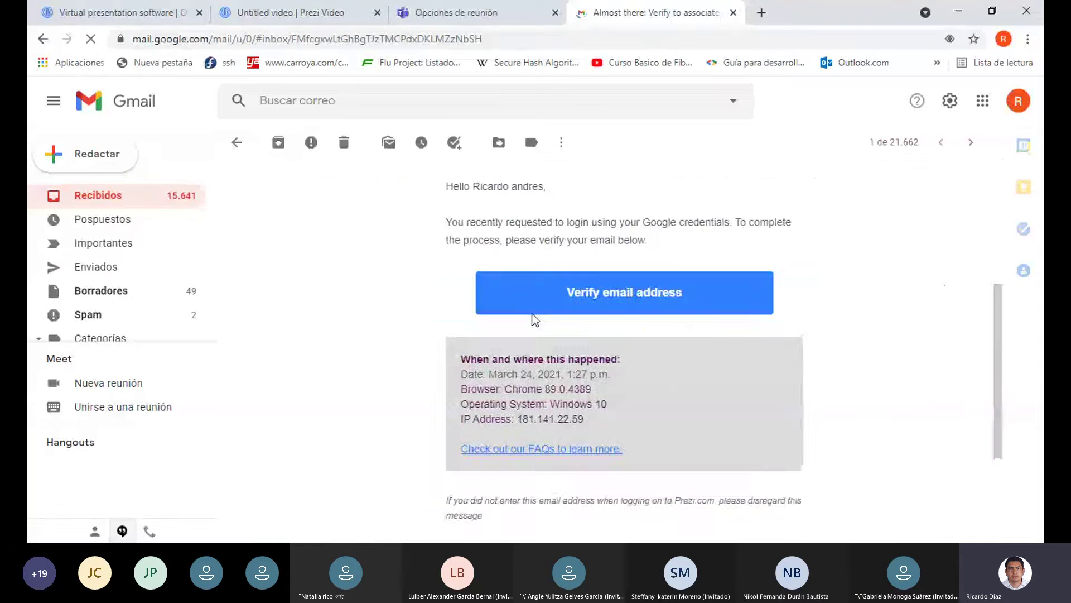
{"action": "scroll", "coordinate": [535, 320], "scroll_direction": "down", "scroll_amount": 2}
{"action": "scroll", "coordinate": [534, 319], "scroll_direction": "up", "scroll_amount": 4}
{"action": "left_click", "coordinate": [596, 428]}
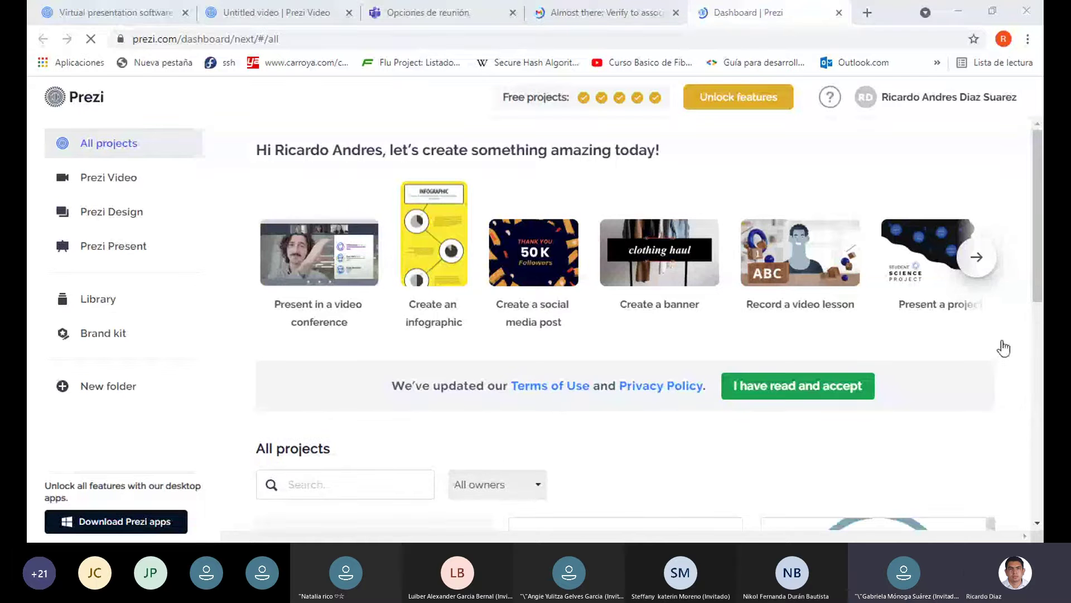
- Review the Prezi dashboard's creation options and project list, and show the verification e-mail once more
{"action": "left_click", "coordinate": [992, 358]}
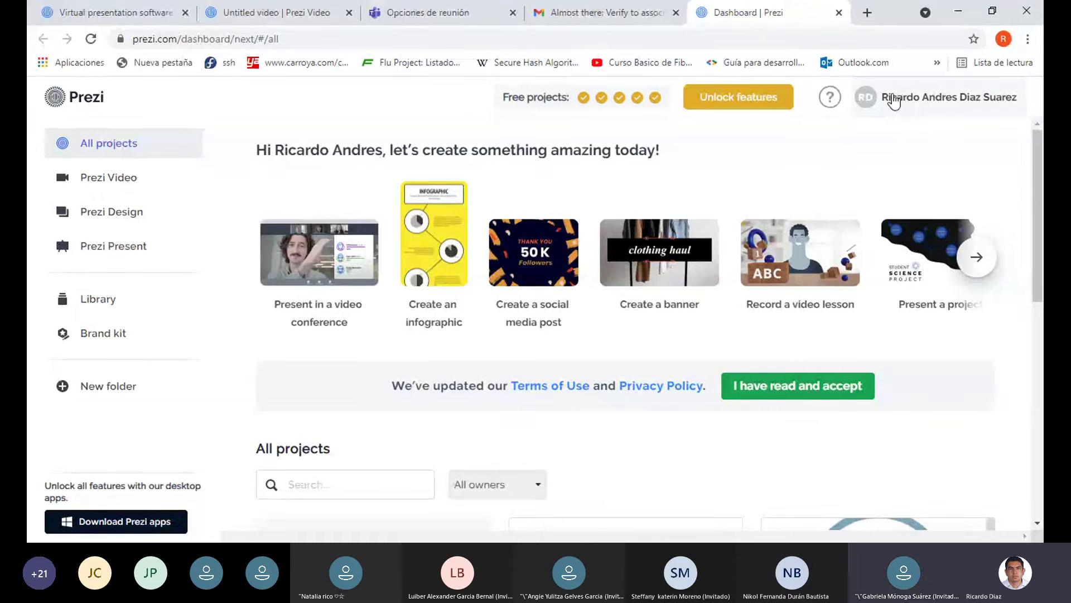
{"action": "scroll", "coordinate": [595, 333], "scroll_direction": "down", "scroll_amount": 2}
{"action": "scroll", "coordinate": [599, 335], "scroll_direction": "up", "scroll_amount": 1}
{"action": "scroll", "coordinate": [599, 335], "scroll_direction": "down", "scroll_amount": 1}
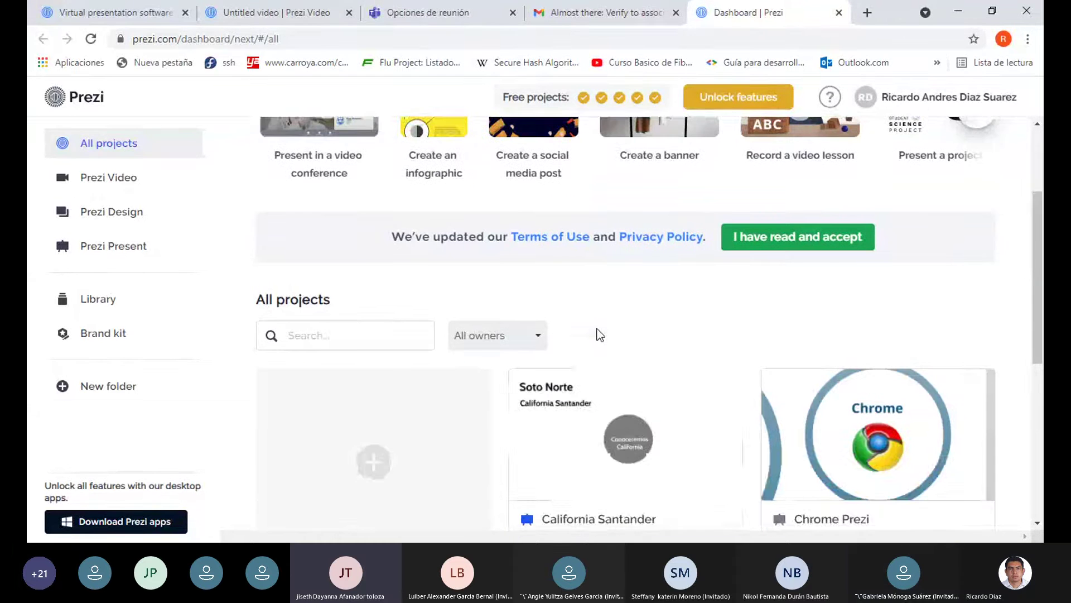
{"action": "scroll", "coordinate": [599, 335], "scroll_direction": "up", "scroll_amount": 2}
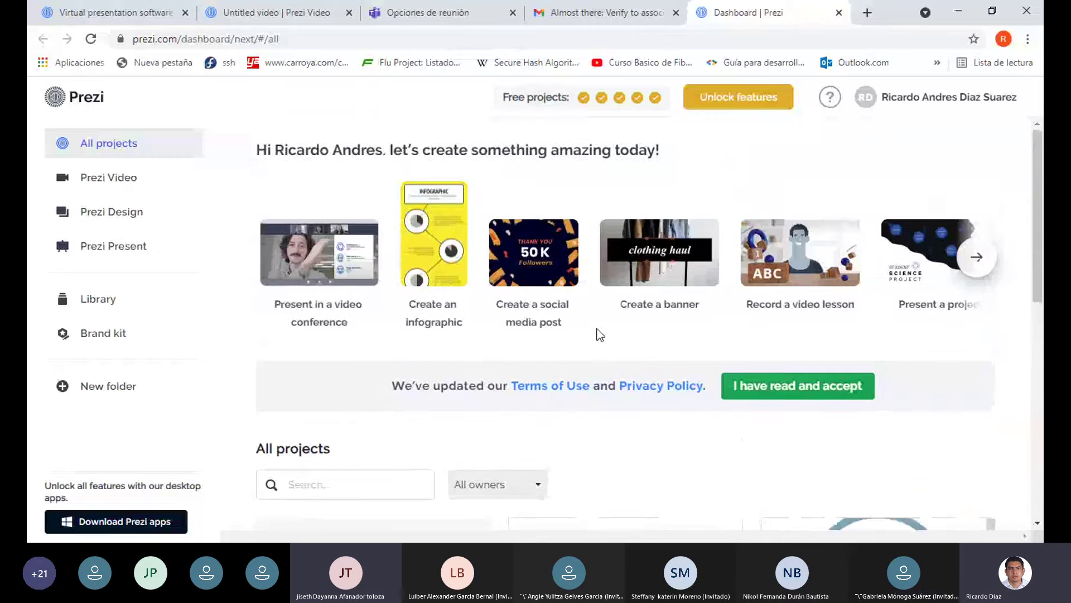
{"action": "scroll", "coordinate": [600, 335], "scroll_direction": "down", "scroll_amount": 2}
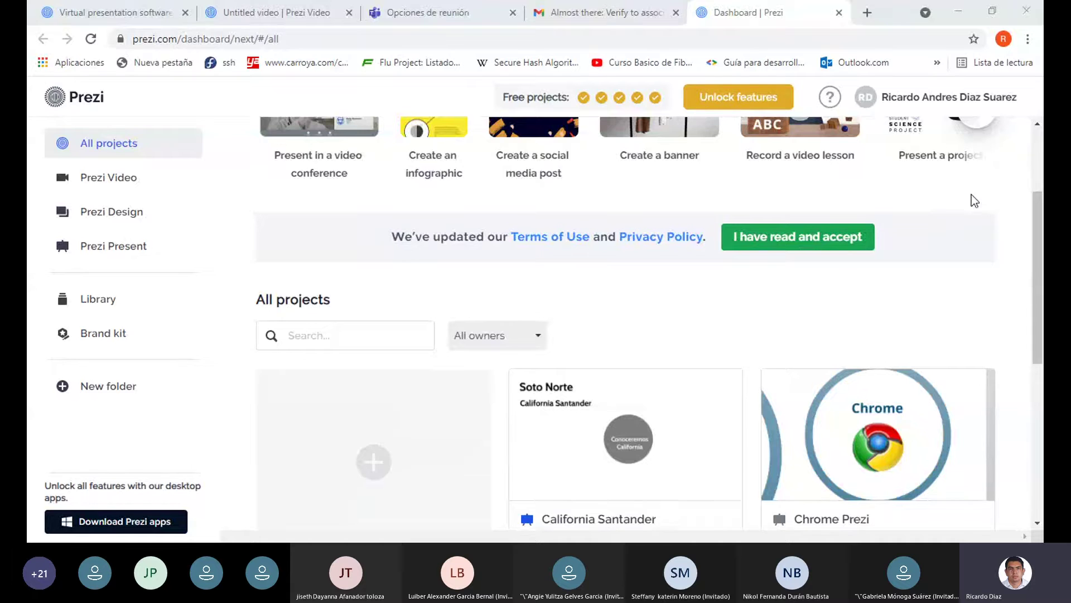
{"action": "scroll", "coordinate": [906, 261], "scroll_direction": "up", "scroll_amount": 3}
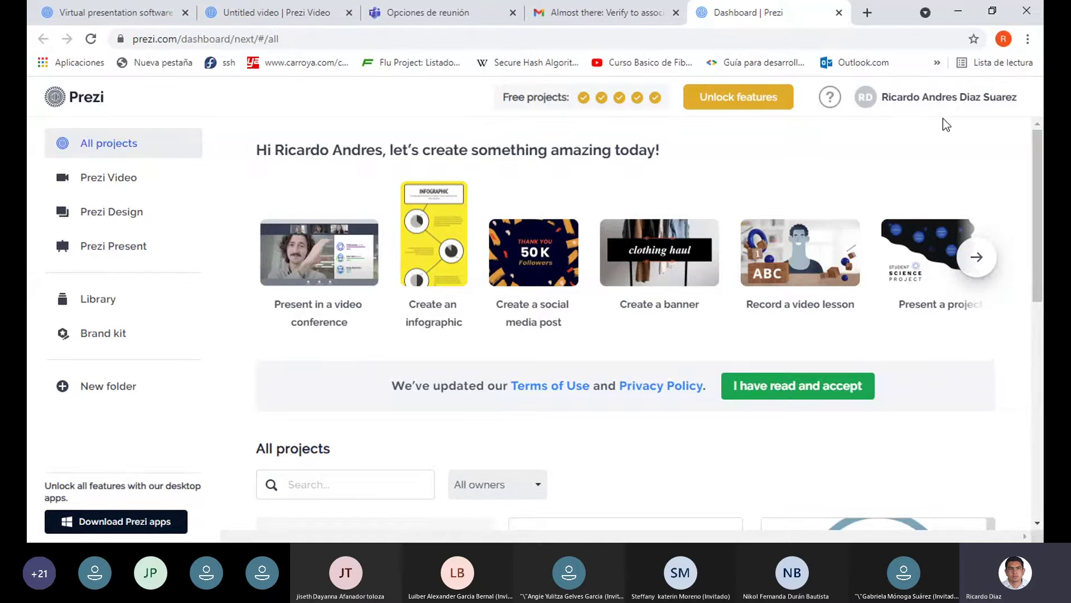
{"action": "left_click", "coordinate": [547, 13]}
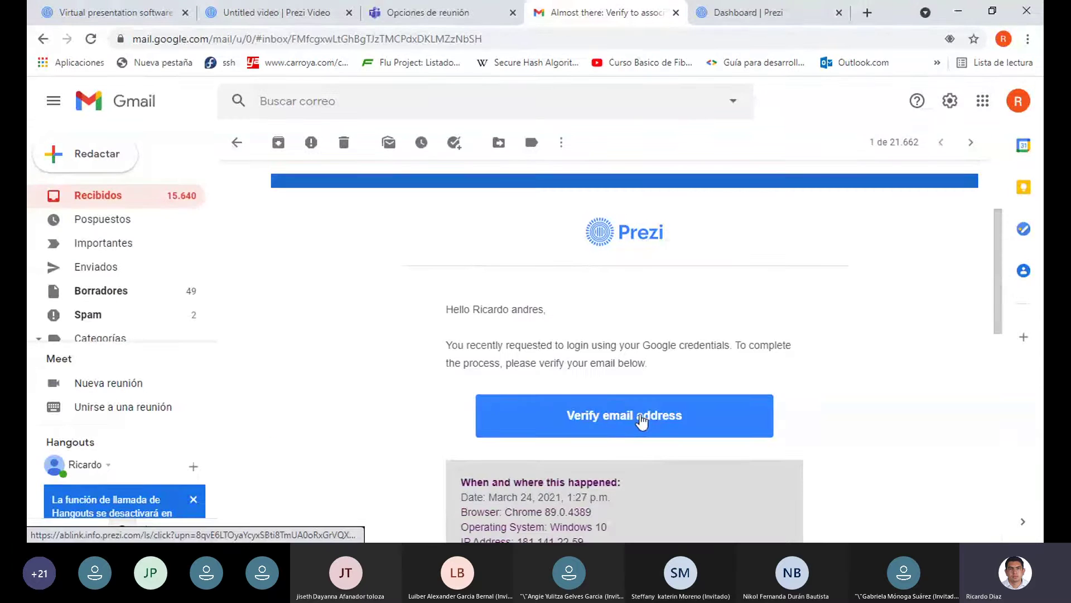
{"action": "left_click", "coordinate": [738, 17]}
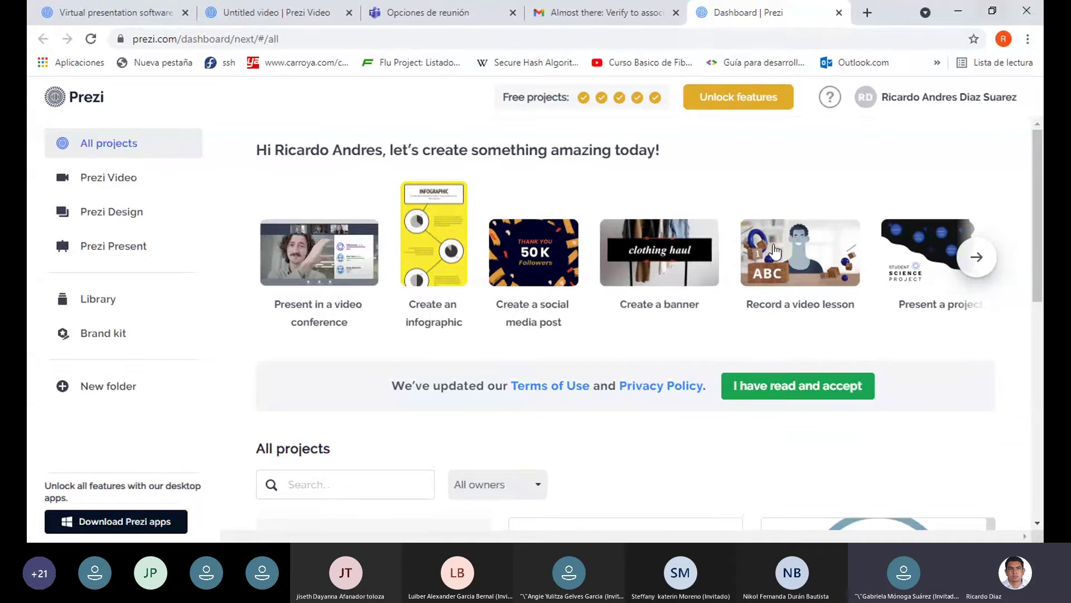
- Start creating a new presentation from the All projects section of the Prezi dashboard
{"action": "scroll", "coordinate": [668, 437], "scroll_direction": "down", "scroll_amount": 3}
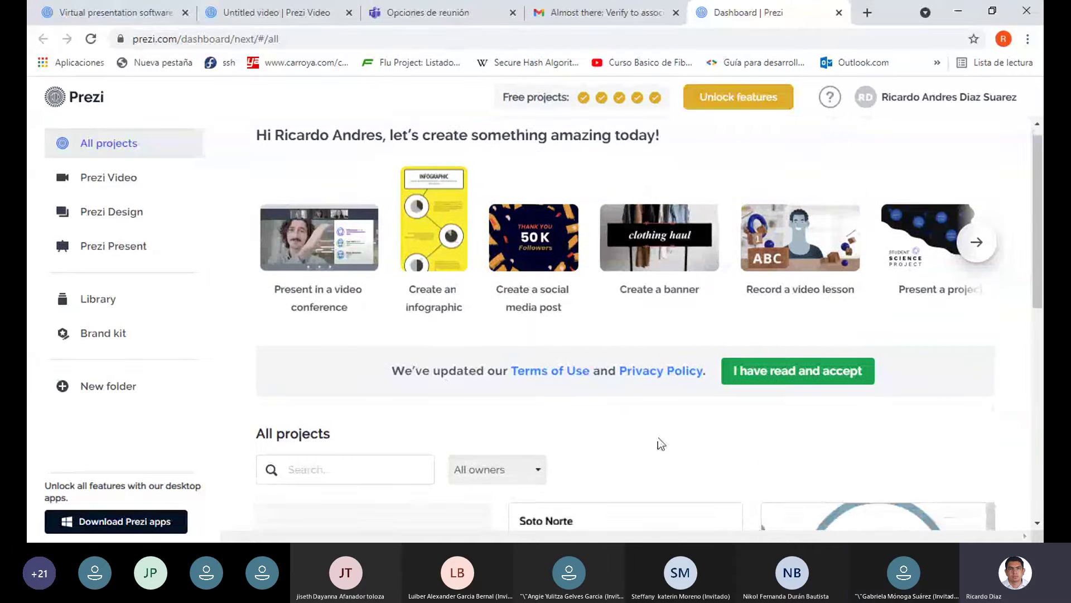
{"action": "scroll", "coordinate": [269, 284], "scroll_direction": "down", "scroll_amount": 3}
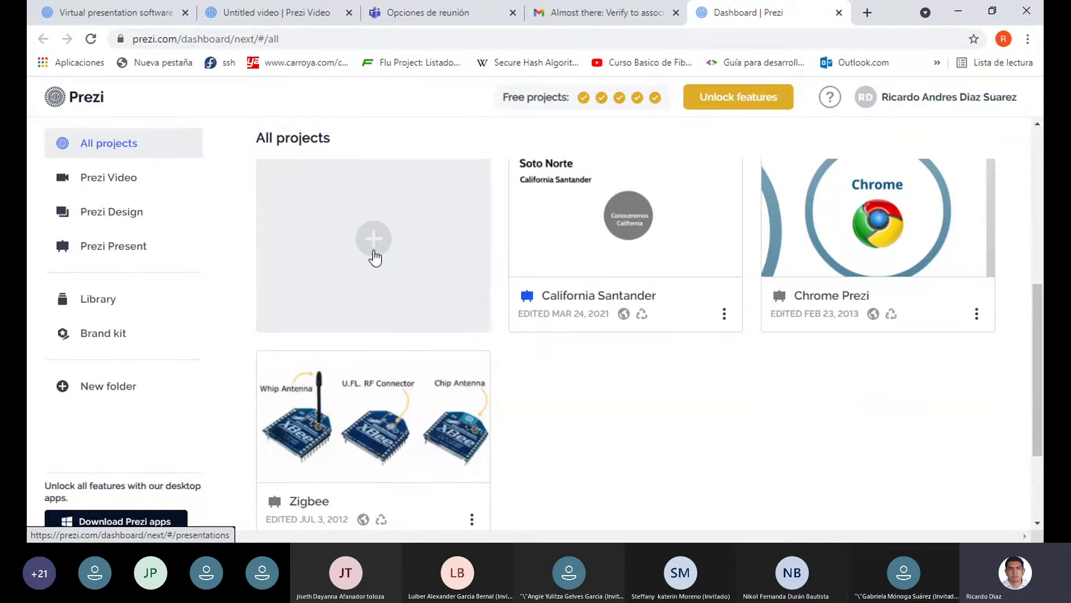
{"action": "left_click", "coordinate": [375, 258]}
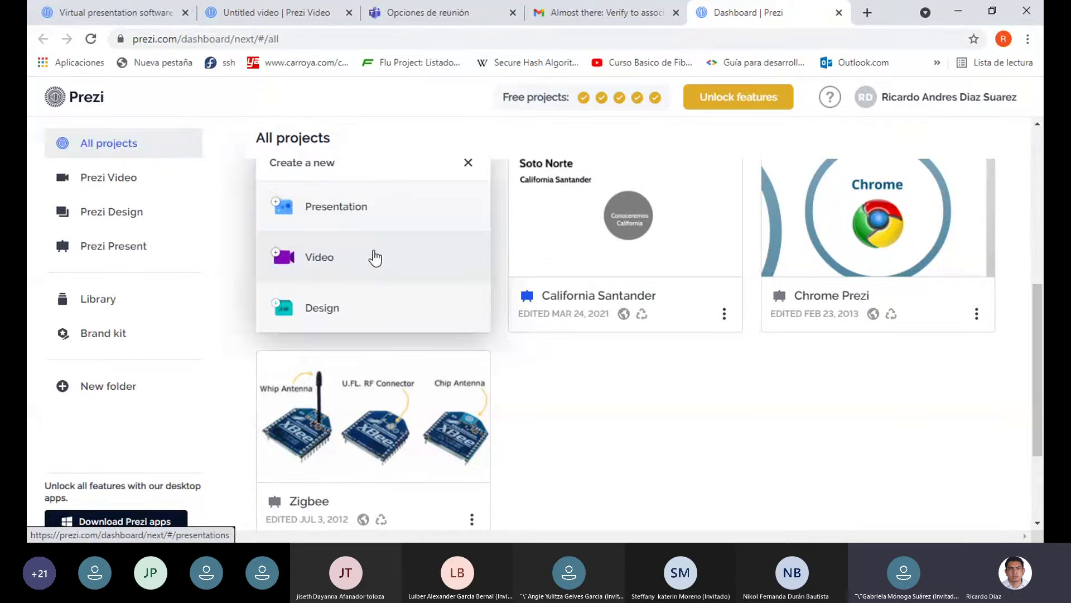
{"action": "left_click", "coordinate": [369, 208]}
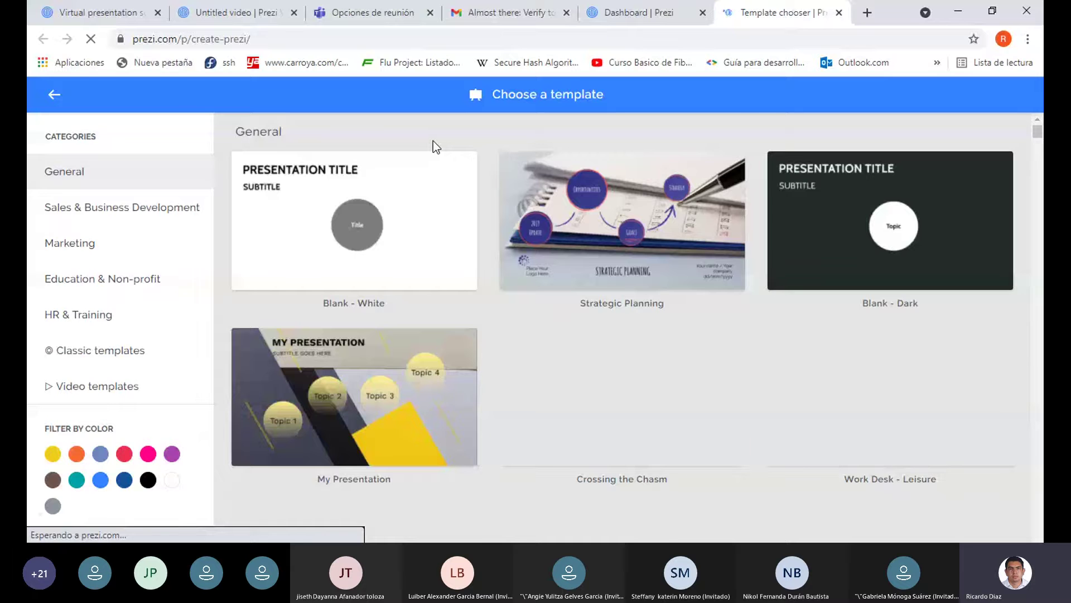
- Browse the General templates, preview the Blank - White slides and use that template for the presentation
{"action": "scroll", "coordinate": [439, 270], "scroll_direction": "down", "scroll_amount": 3}
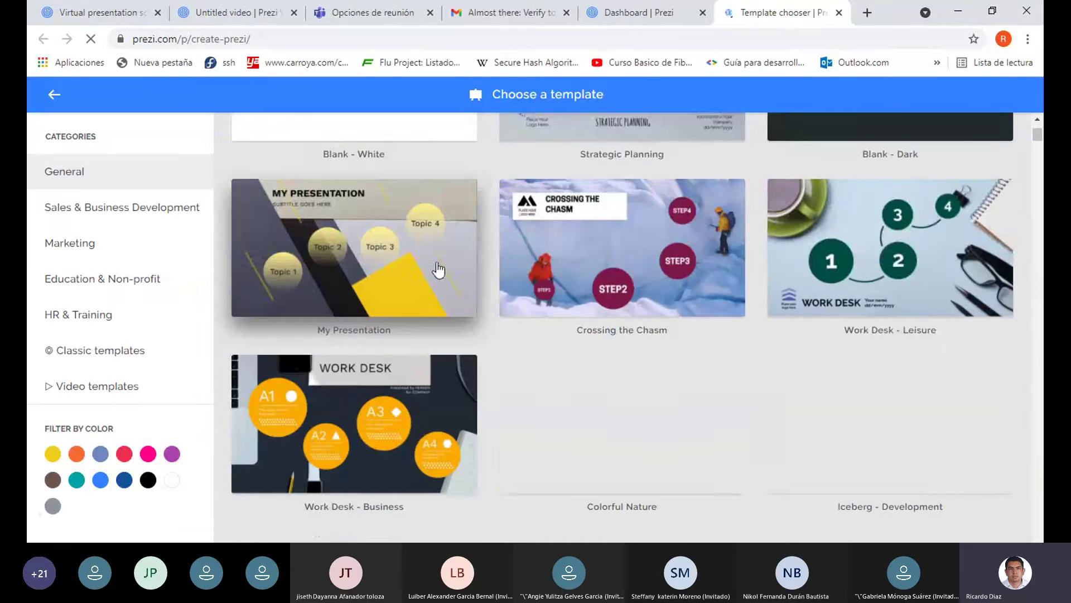
{"action": "scroll", "coordinate": [438, 270], "scroll_direction": "down", "scroll_amount": 3}
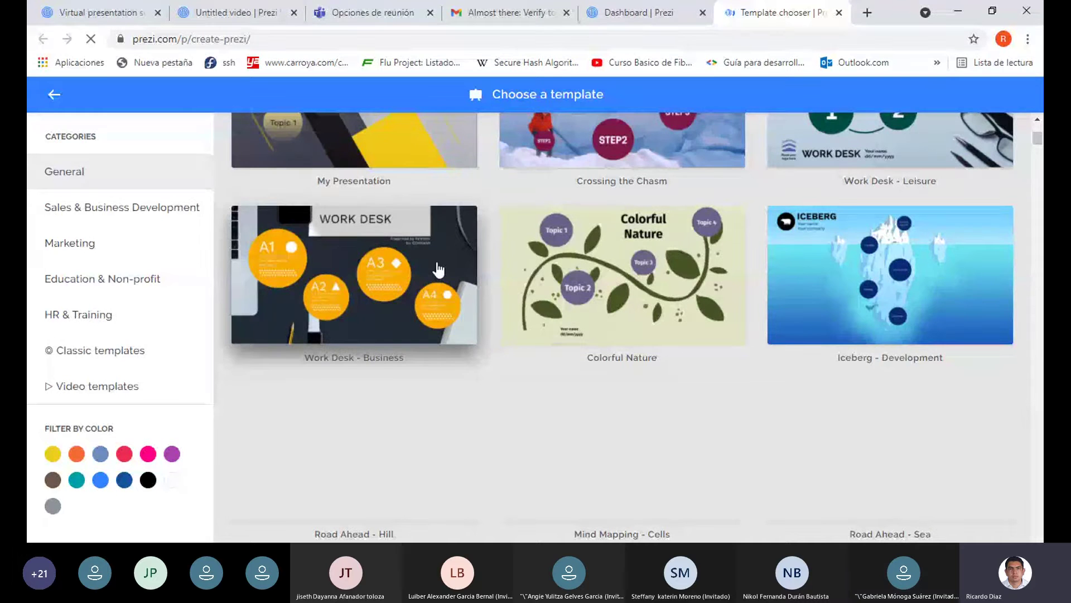
{"action": "scroll", "coordinate": [439, 269], "scroll_direction": "down", "scroll_amount": 6}
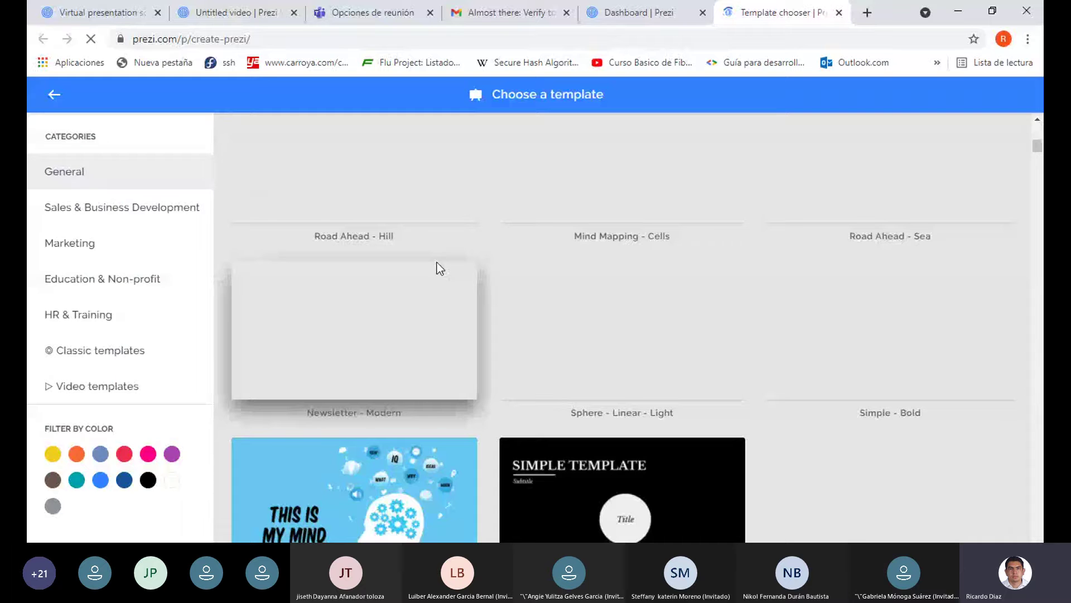
{"action": "scroll", "coordinate": [444, 273], "scroll_direction": "up", "scroll_amount": 6}
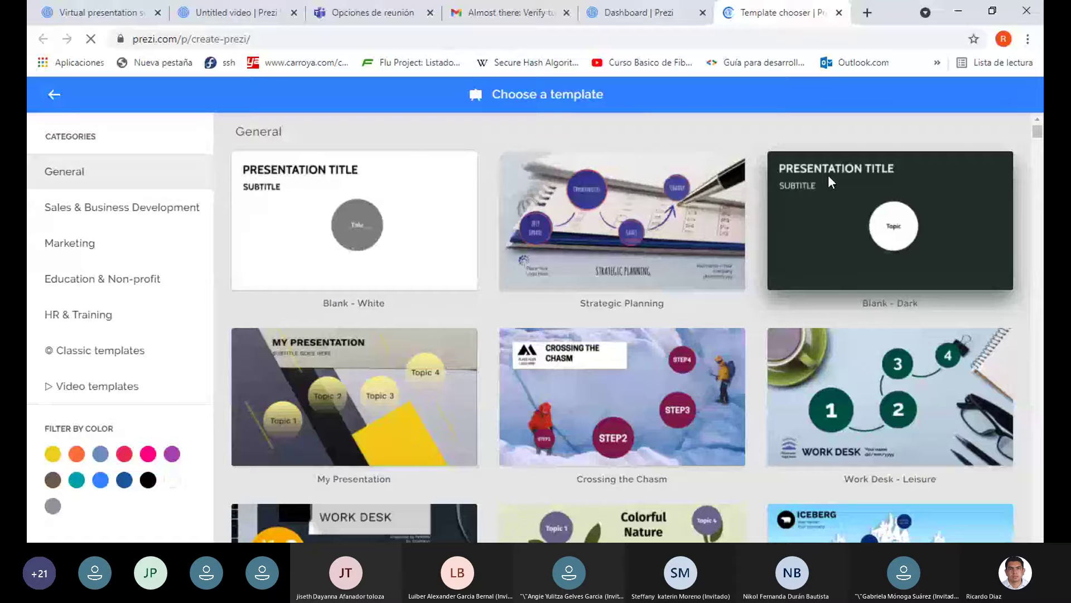
{"action": "left_click", "coordinate": [388, 231]}
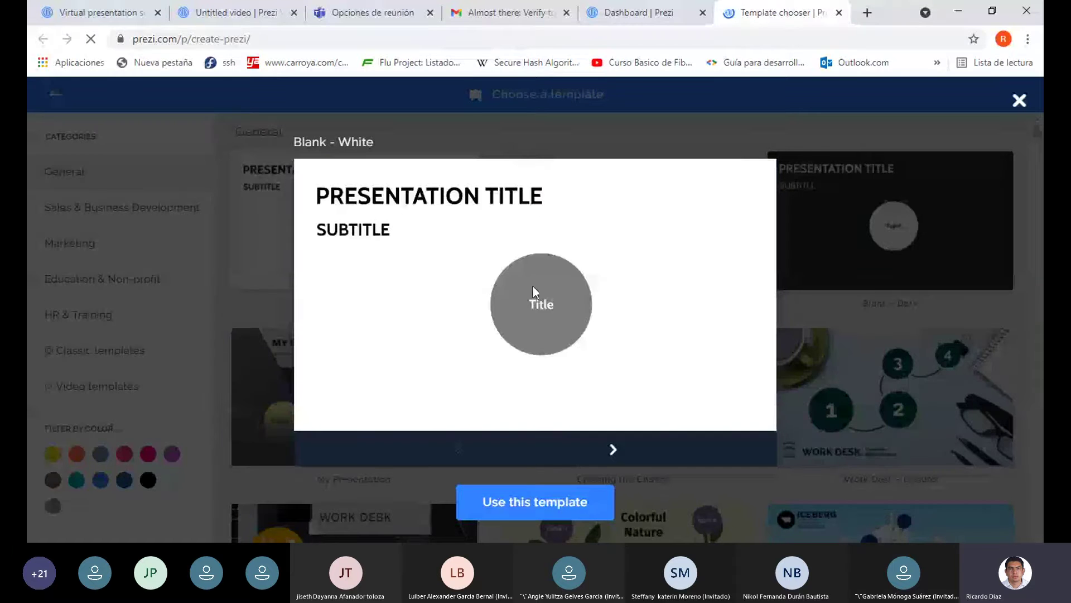
{"action": "left_click", "coordinate": [606, 459]}
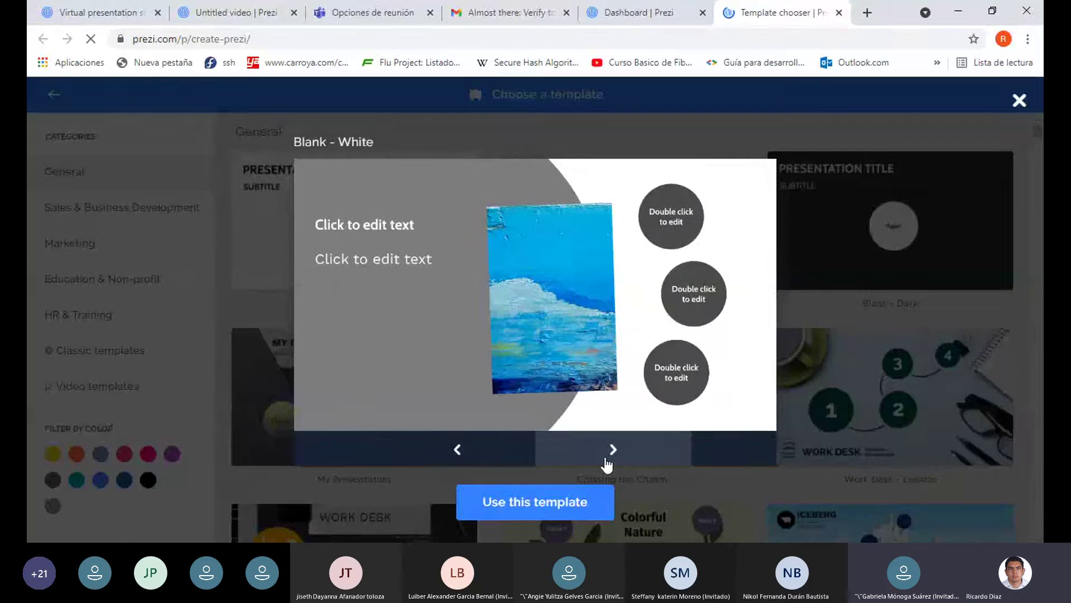
{"action": "left_click", "coordinate": [466, 451]}
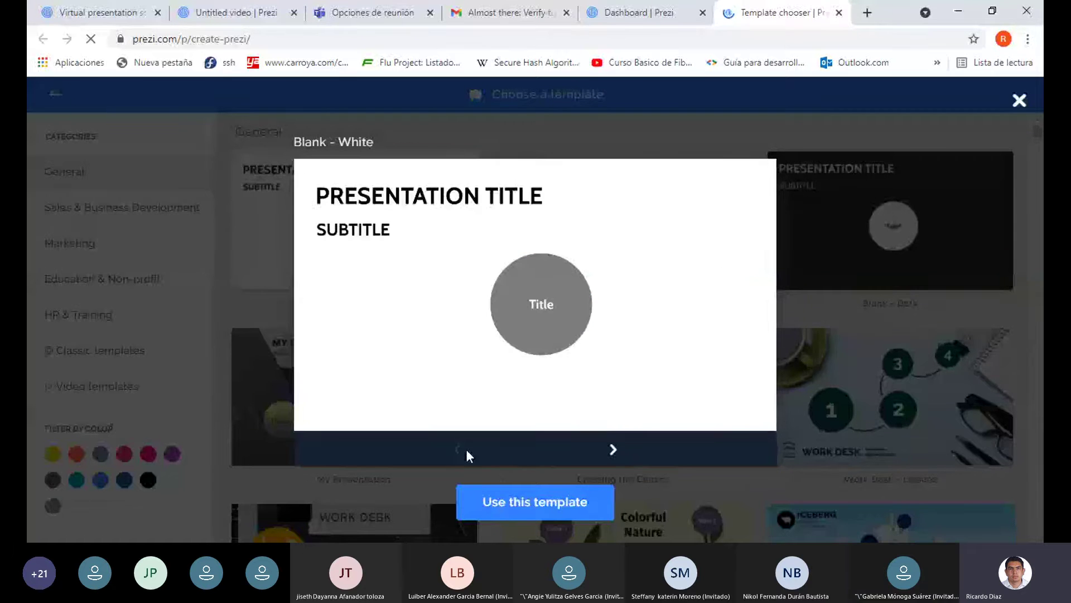
{"action": "left_click", "coordinate": [513, 504]}
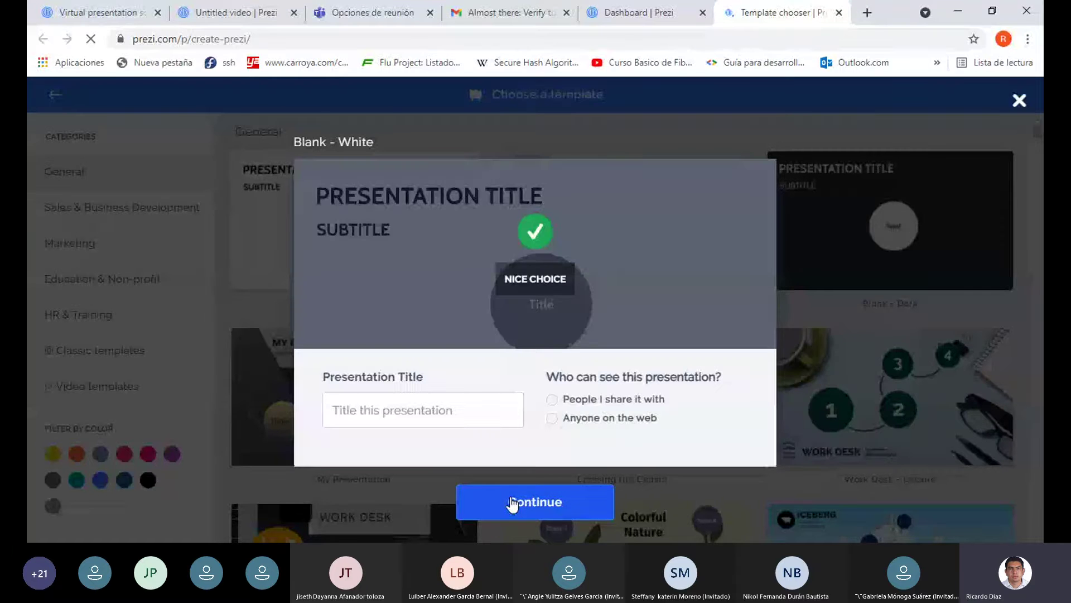
- Create the presentation with the title "california CISA", visible to anyone on the web, and dismiss the Prezi Present concepts video
{"action": "left_click", "coordinate": [484, 412]}
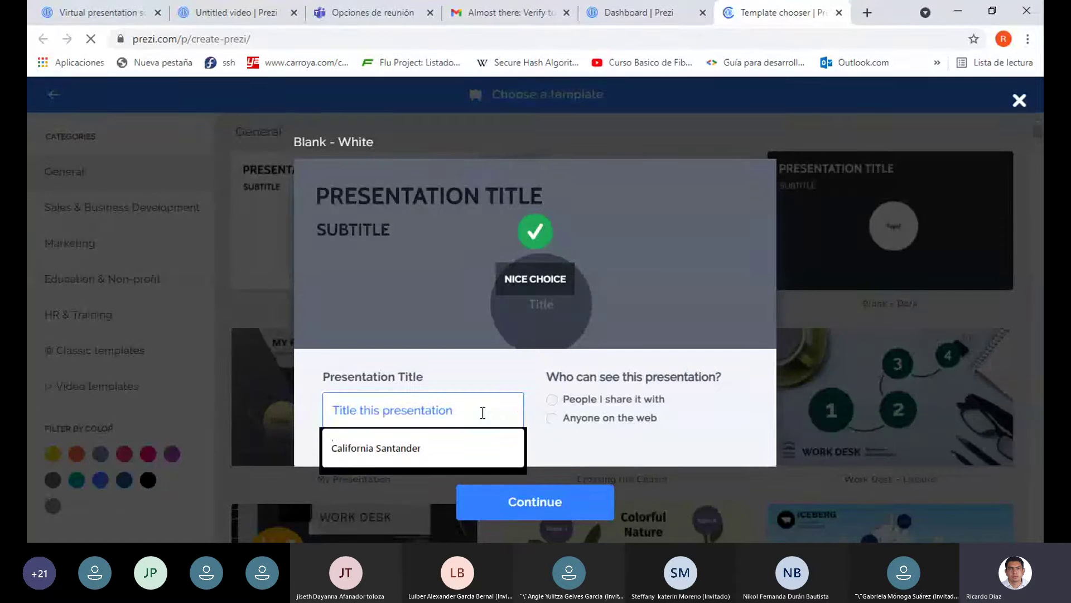
{"action": "type", "text": "californa"}
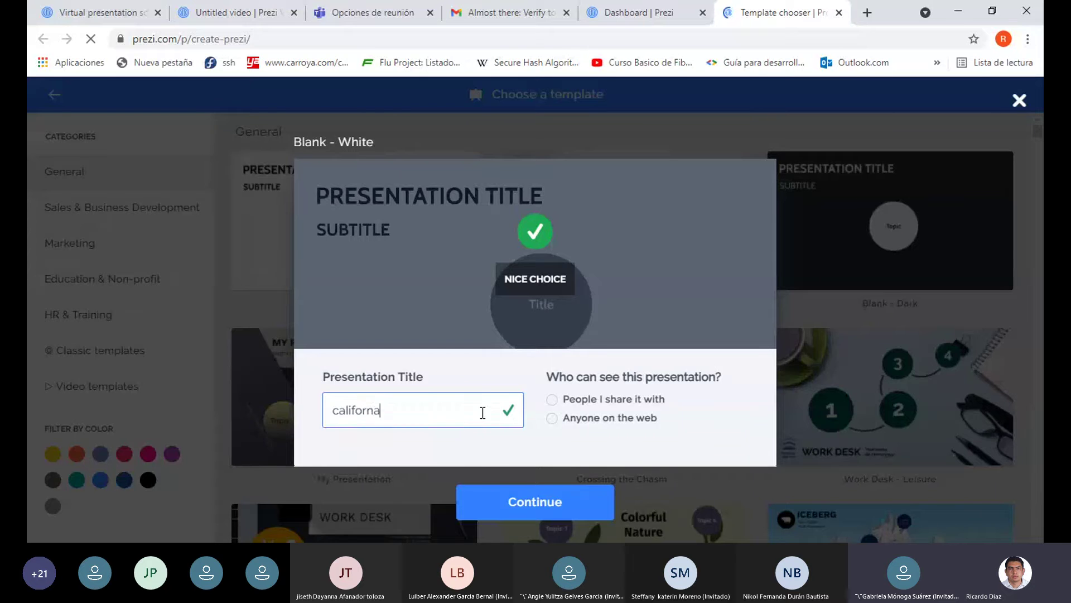
{"action": "key", "text": "BackSpace"}
{"action": "type", "text": "ia CISA"}
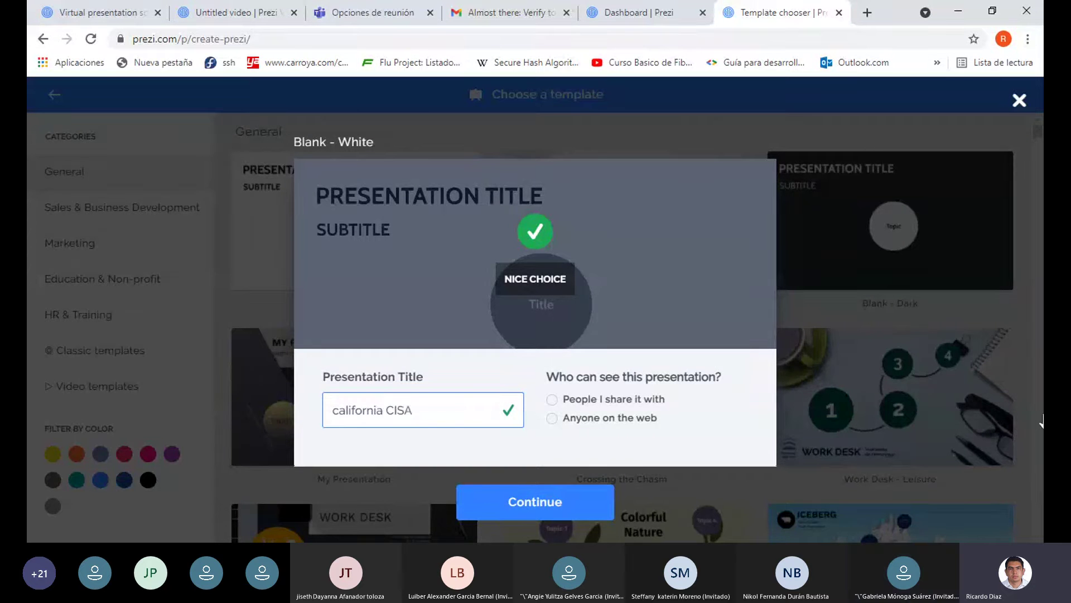
{"action": "left_click", "coordinate": [552, 418]}
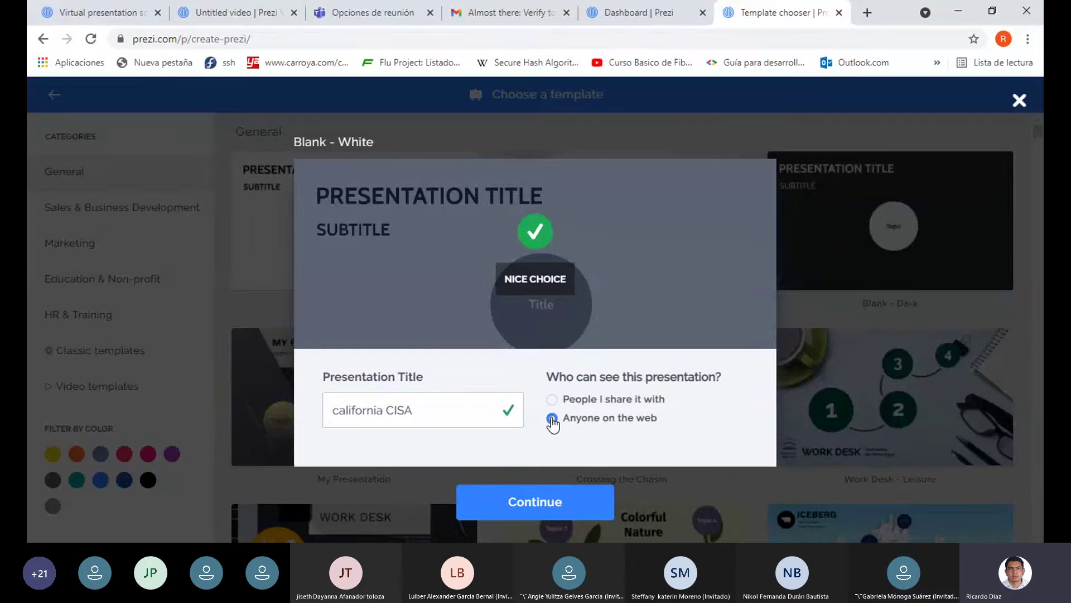
{"action": "left_click", "coordinate": [555, 501]}
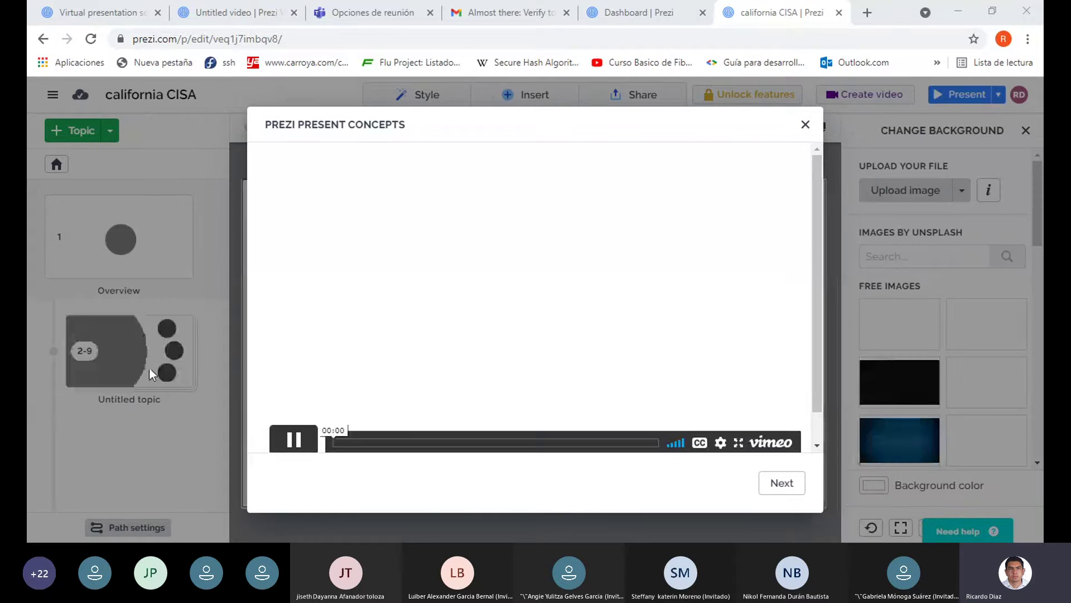
{"action": "left_click", "coordinate": [806, 126]}
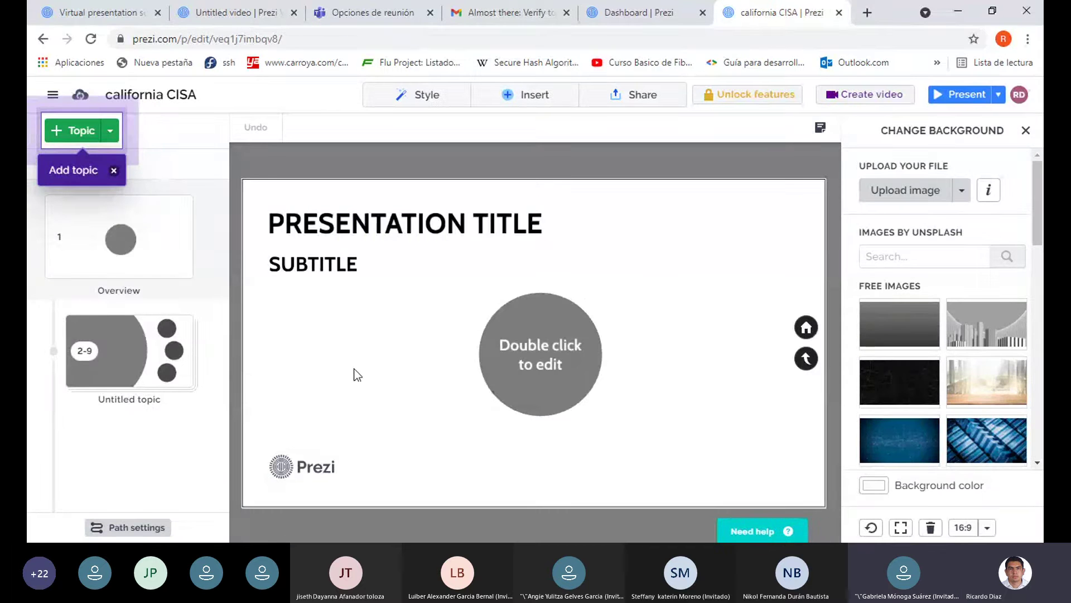
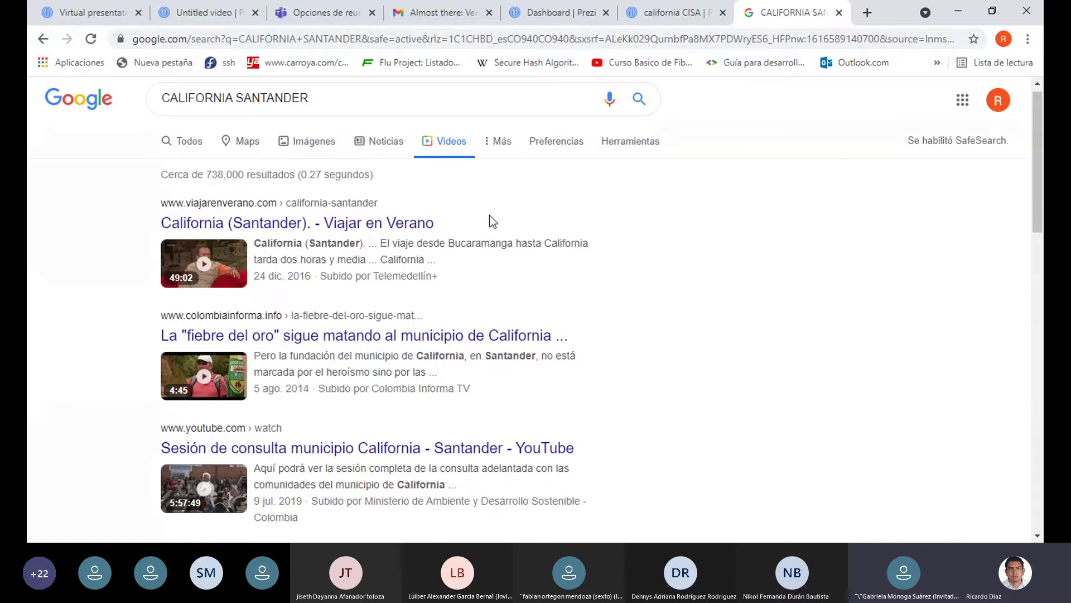
- Find the "California. Santander, Colombia." YouTube video among the Google video results and copy its link address
{"action": "scroll", "coordinate": [490, 218], "scroll_direction": "down", "scroll_amount": 3}
{"action": "scroll", "coordinate": [490, 217], "scroll_direction": "up", "scroll_amount": 3}
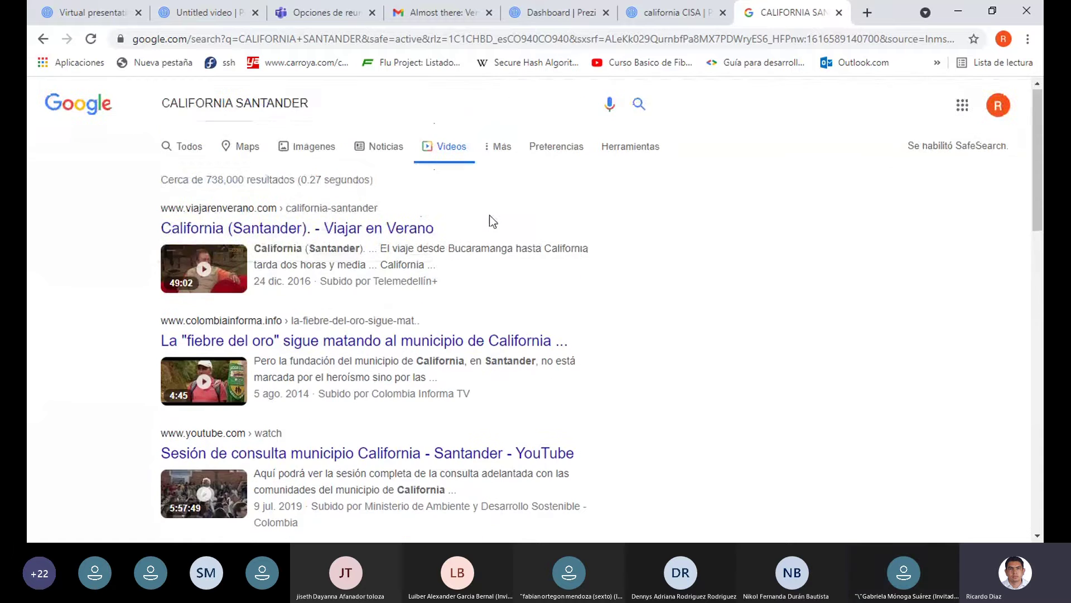
{"action": "scroll", "coordinate": [490, 215], "scroll_direction": "down", "scroll_amount": 6}
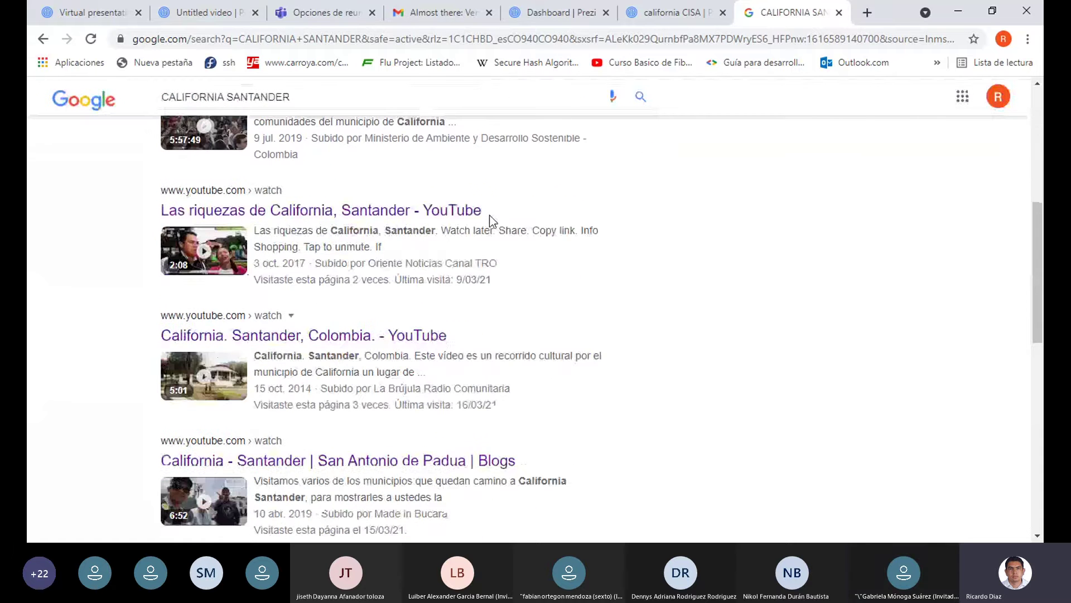
{"action": "right_click", "coordinate": [240, 339]}
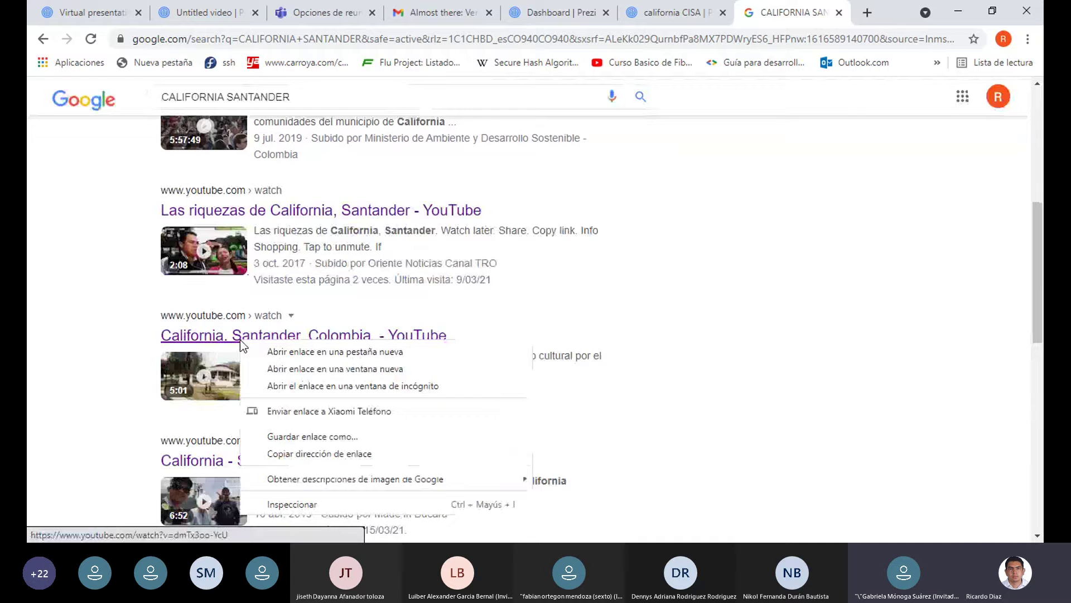
{"action": "left_click", "coordinate": [288, 453]}
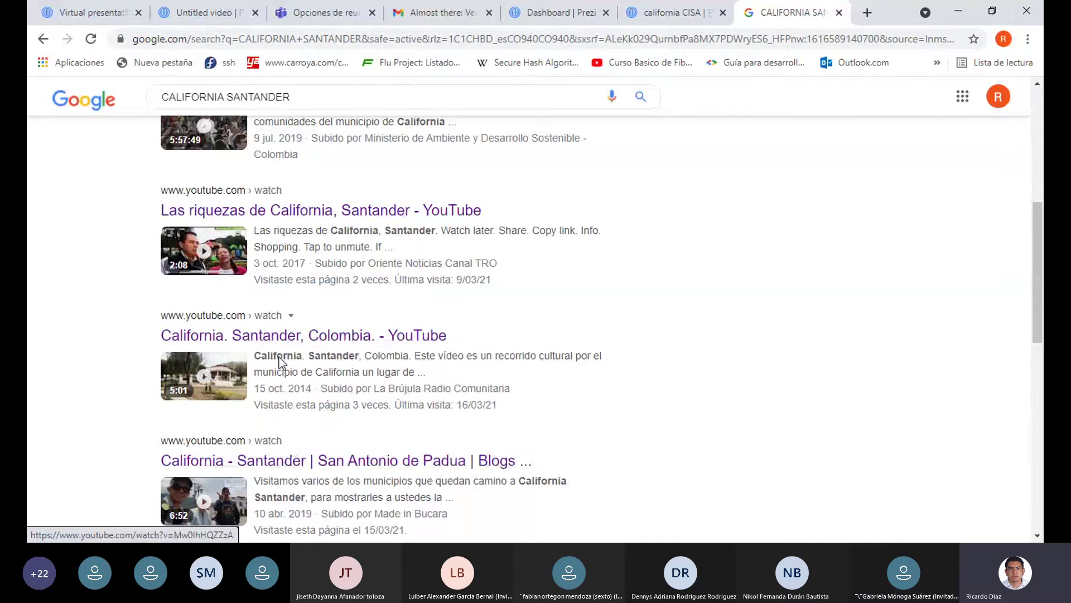
{"action": "left_click", "coordinate": [686, 11]}
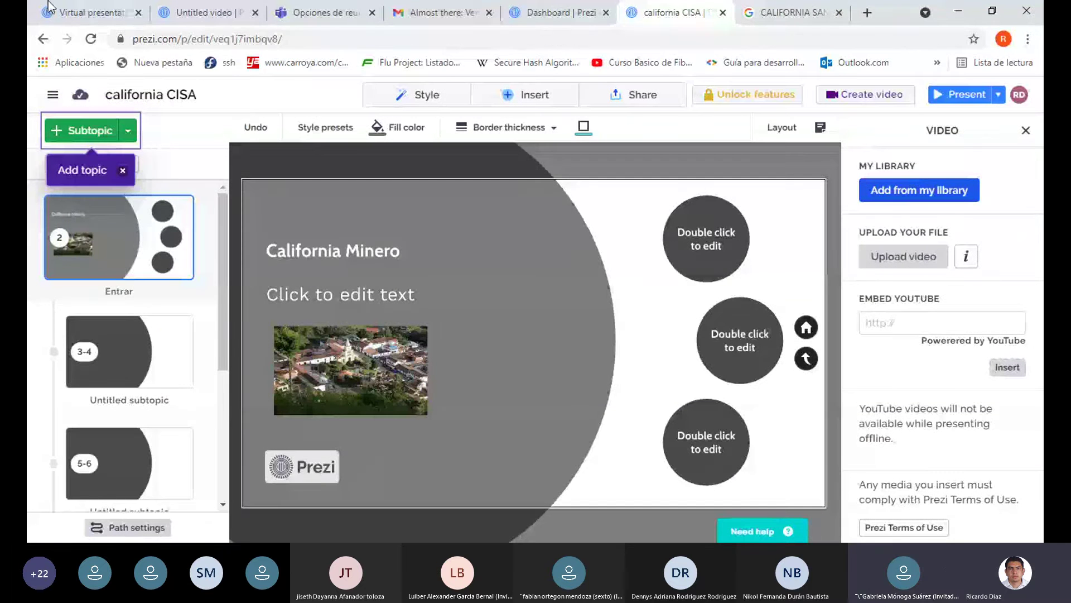
{"action": "left_click", "coordinate": [939, 329]}
{"action": "type", "text": "https://www.youtube.com/watch?v=dmTx3oo-YcU"}
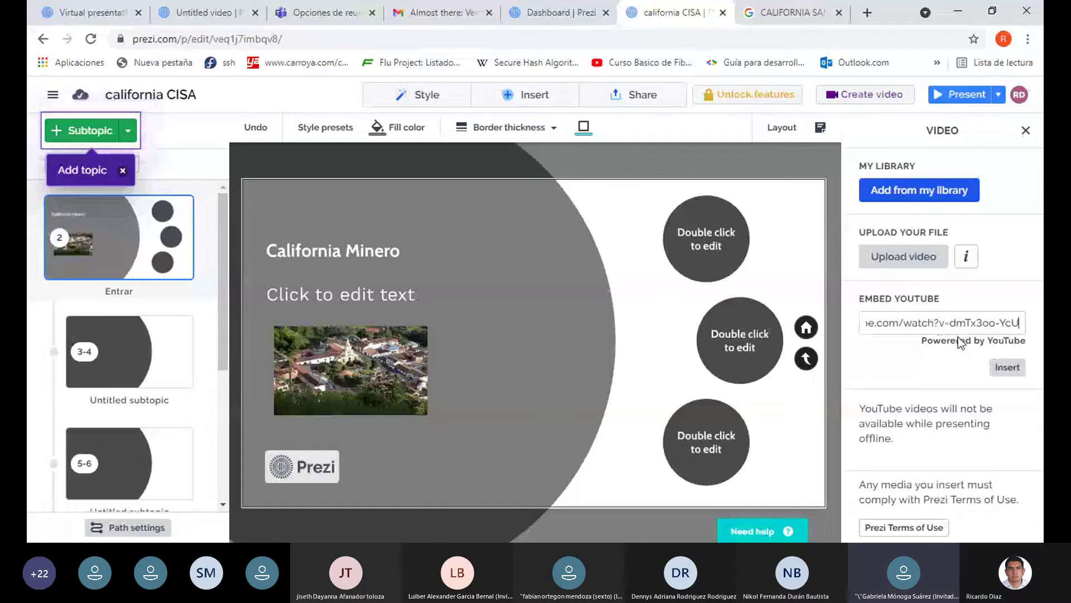
{"action": "left_click", "coordinate": [997, 365]}
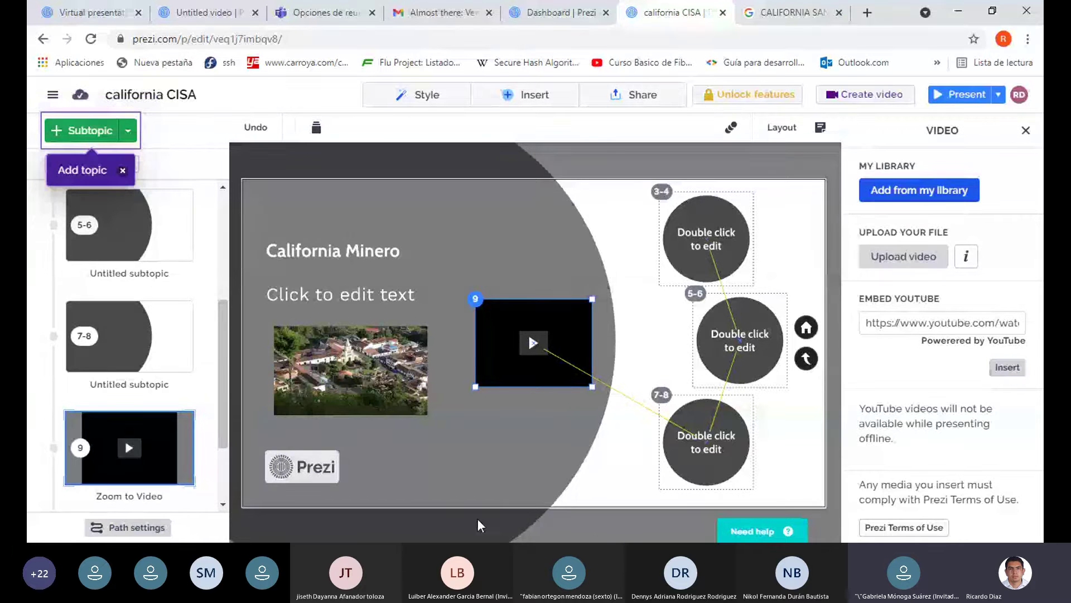
{"action": "left_click", "coordinate": [480, 430]}
{"action": "left_click", "coordinate": [517, 346]}
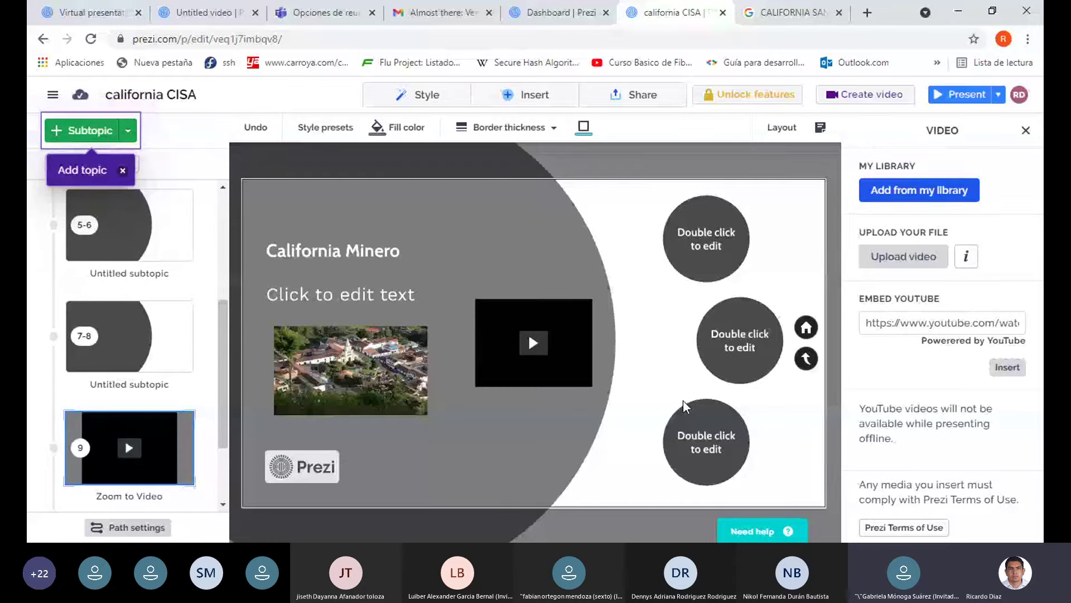
- Label the lowest circle on the California Minero slide "Historia" and zoom into that subtopic
{"action": "left_click", "coordinate": [692, 440]}
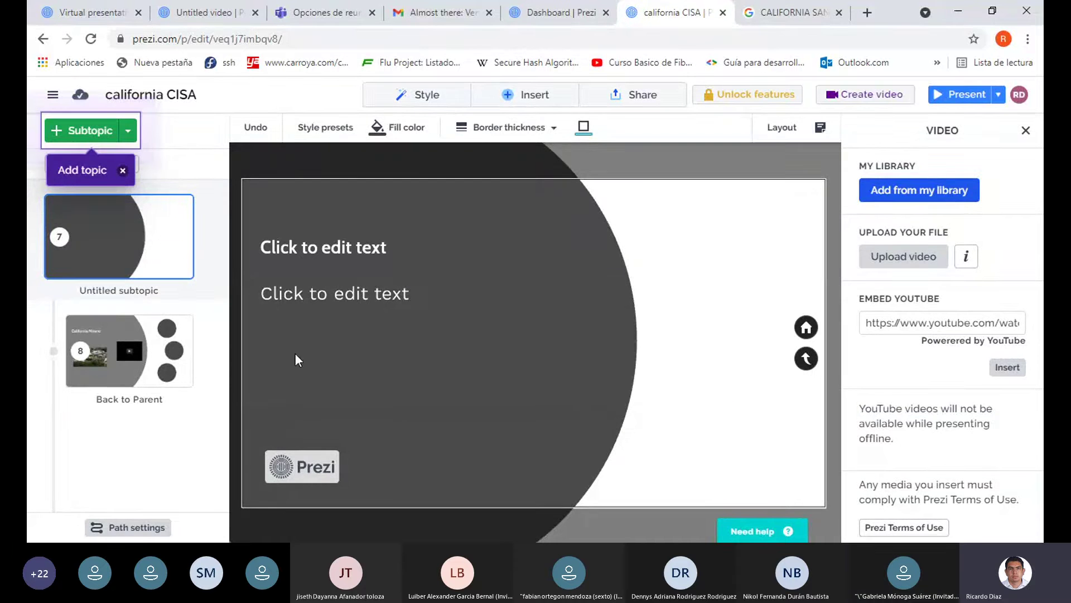
{"action": "left_click_drag", "start_coordinate": [129, 352], "coordinate": [134, 362]}
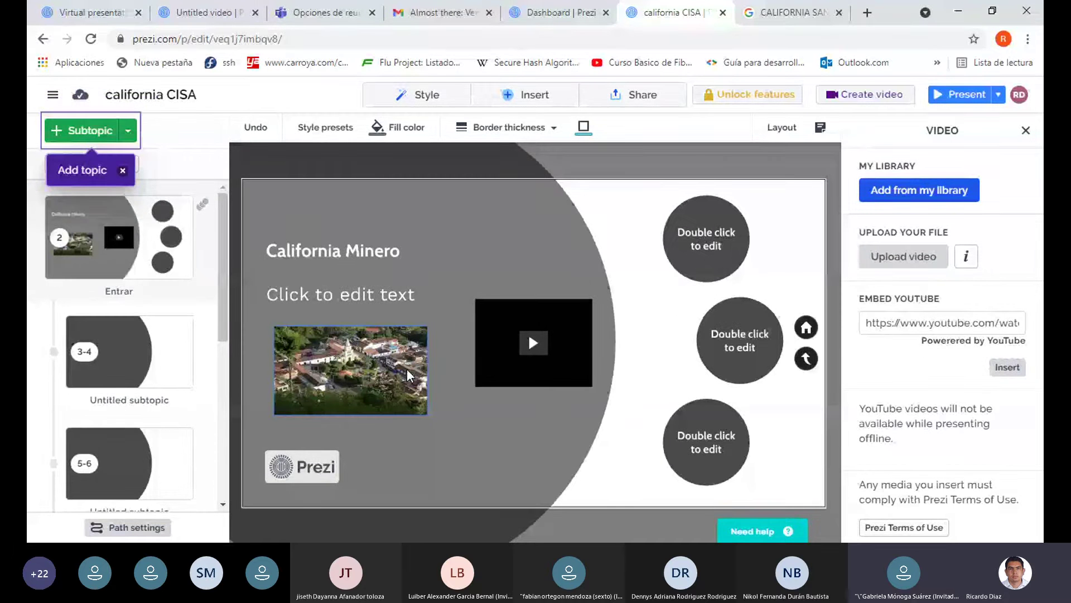
{"action": "left_click", "coordinate": [697, 444]}
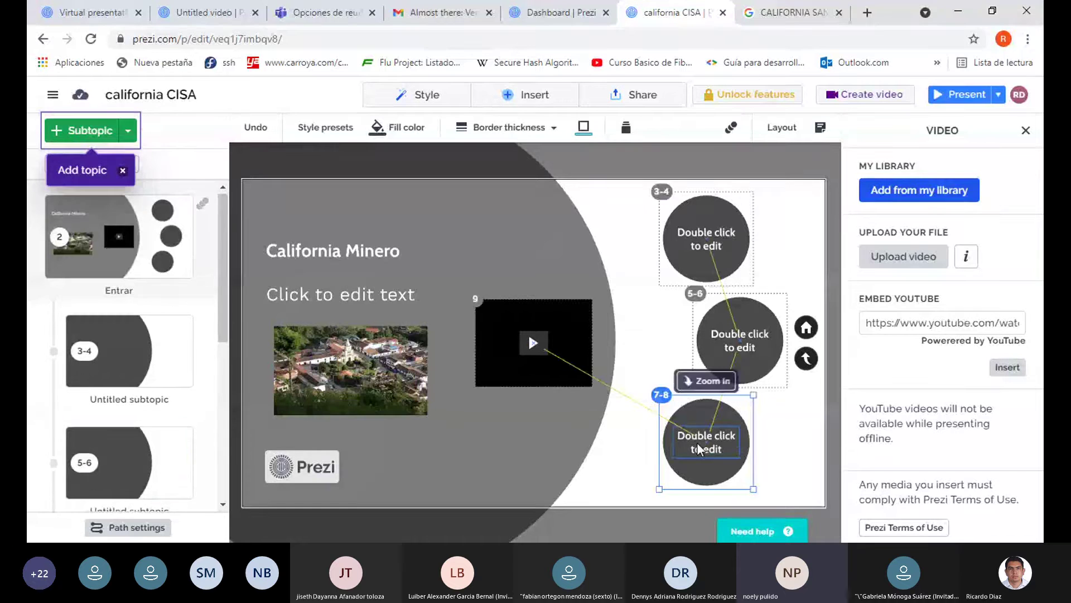
{"action": "left_click", "coordinate": [698, 443]}
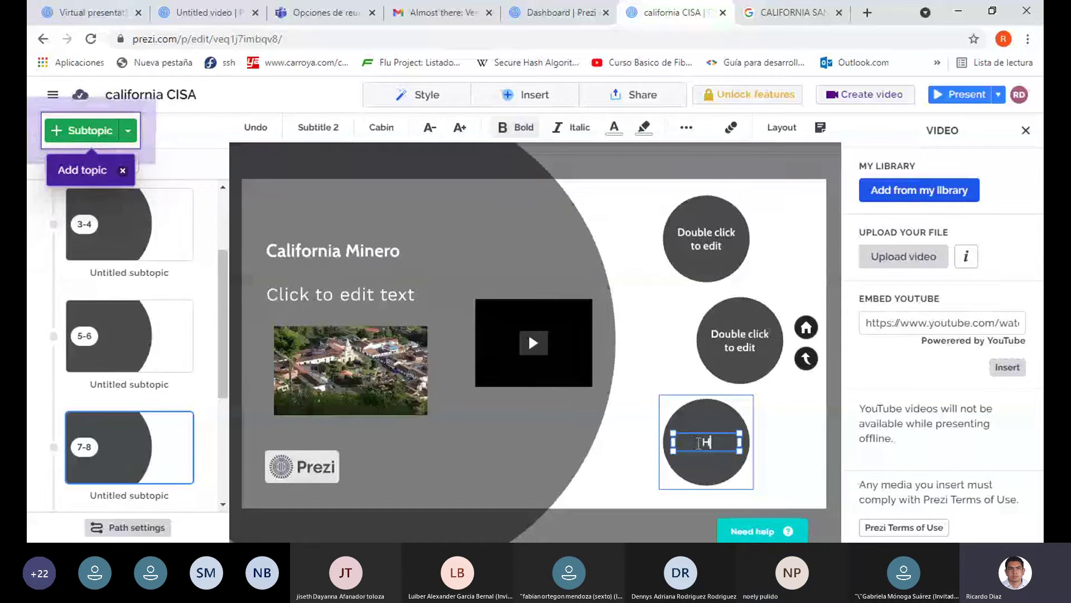
{"action": "type", "text": "Historia"}
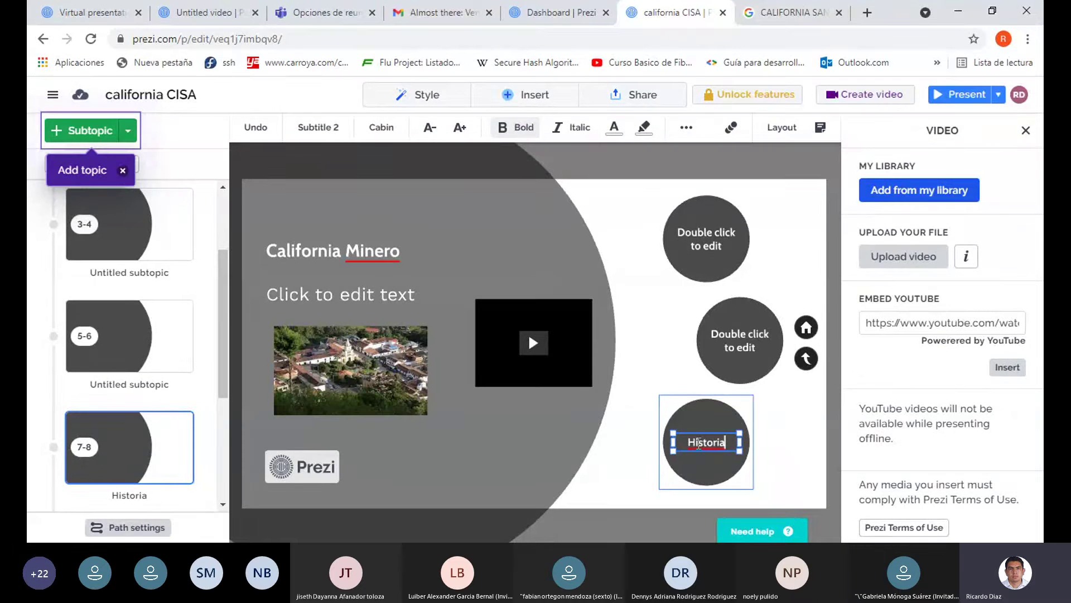
{"action": "left_click", "coordinate": [715, 462]}
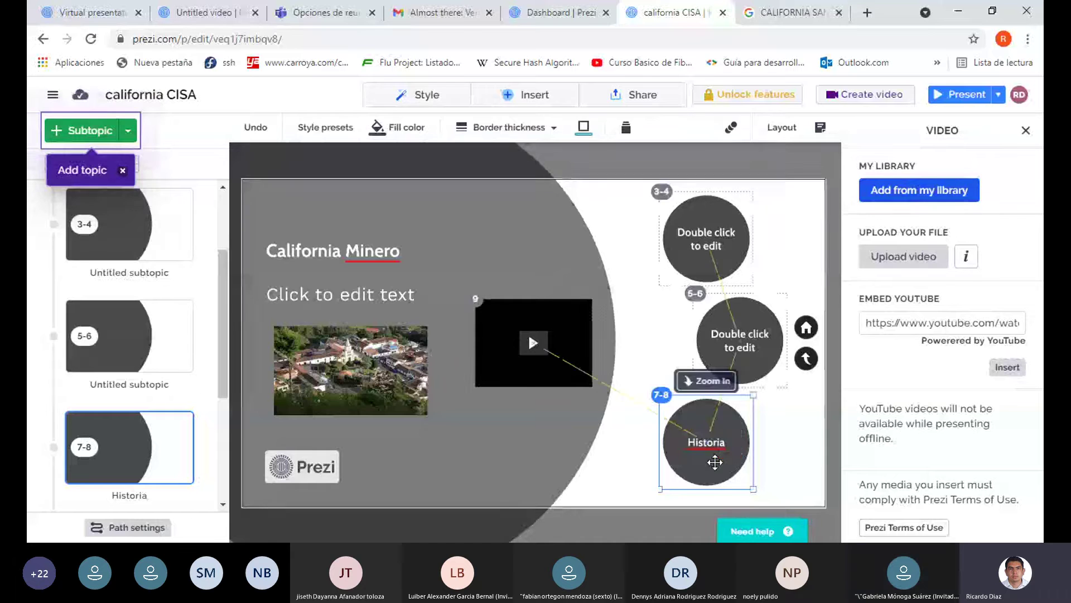
{"action": "left_click", "coordinate": [715, 462]}
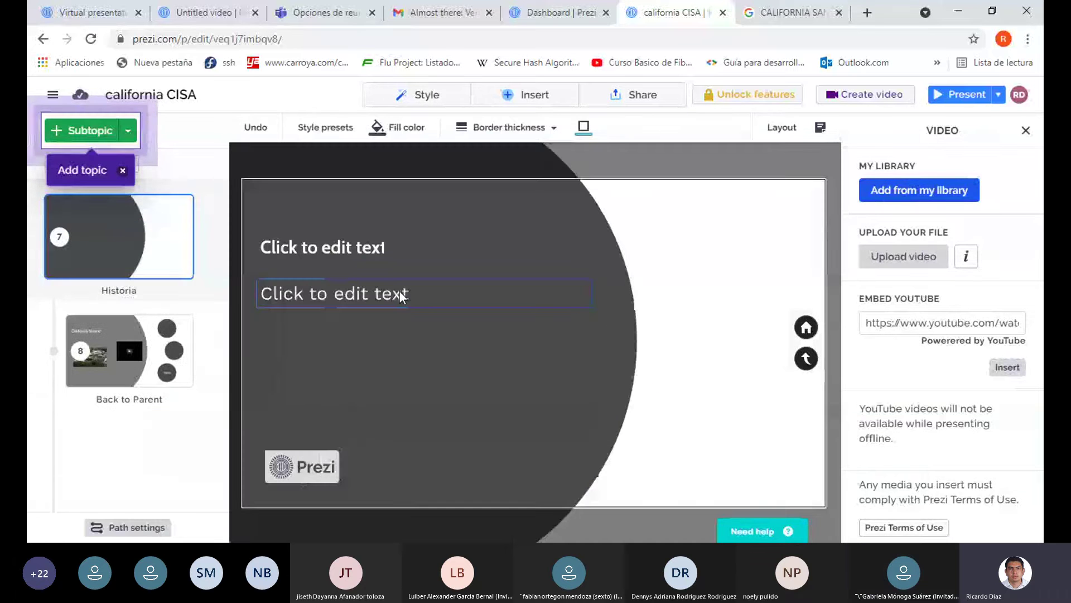
- Switch to the Google results and search for "historia CALIFORNIA SANTANDER"
{"action": "left_click", "coordinate": [807, 11]}
{"action": "scroll", "coordinate": [241, 161], "scroll_direction": "up", "scroll_amount": 5}
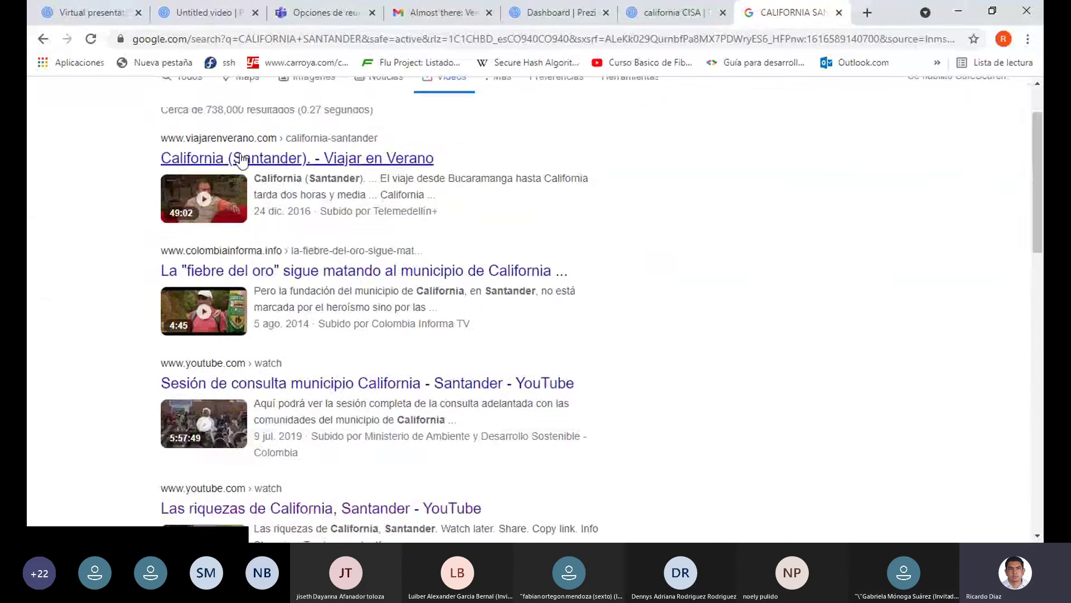
{"action": "scroll", "coordinate": [241, 161], "scroll_direction": "up", "scroll_amount": 2}
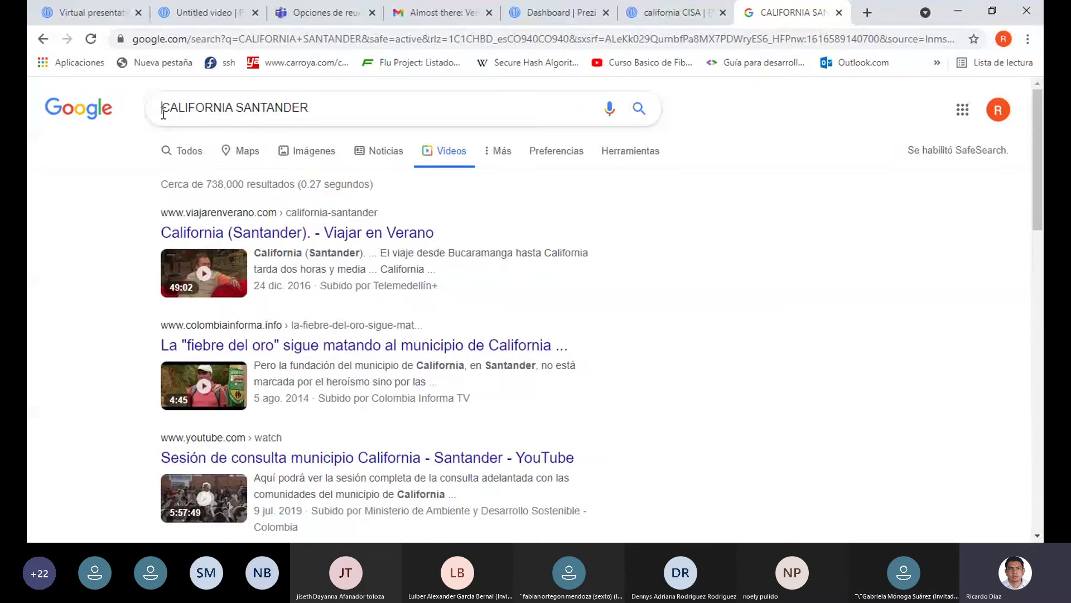
{"action": "type", "text": "hiso"}
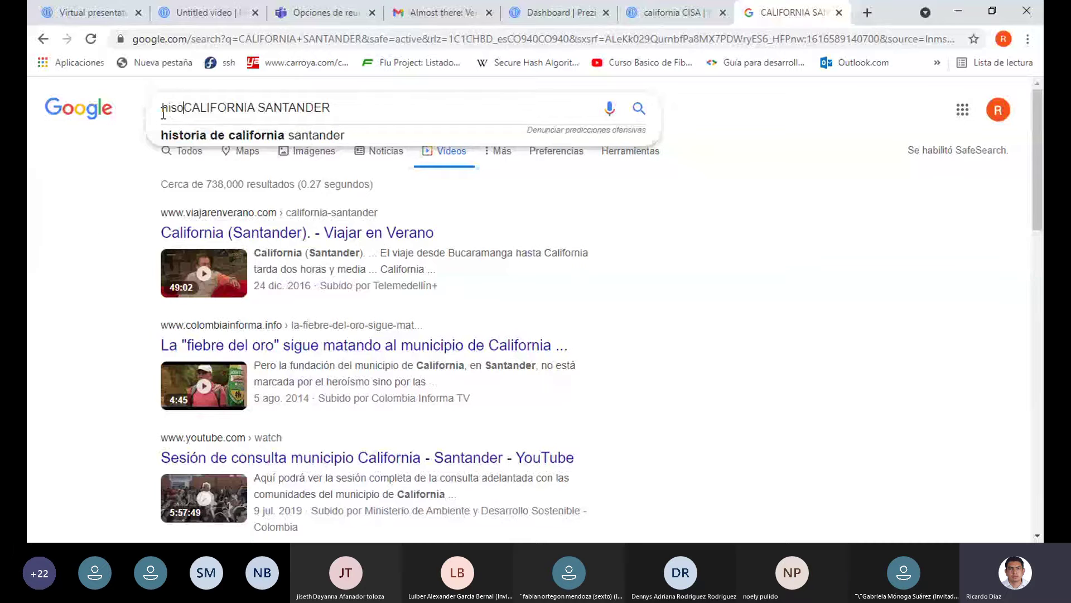
{"action": "key", "text": "BackSpace"}
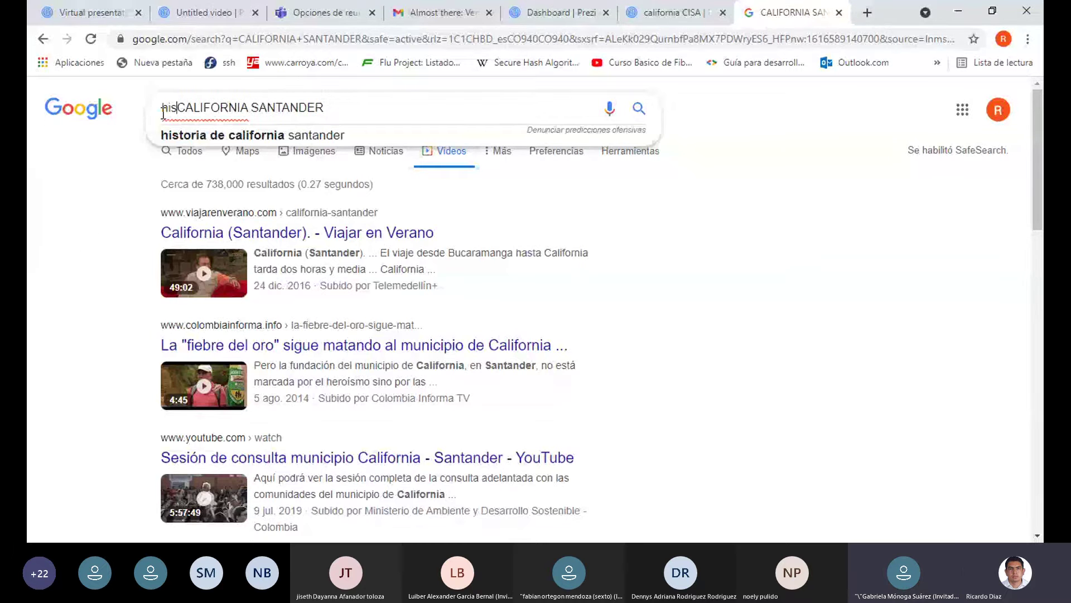
{"action": "type", "text": "toria"}
{"action": "key", "text": "Return"}
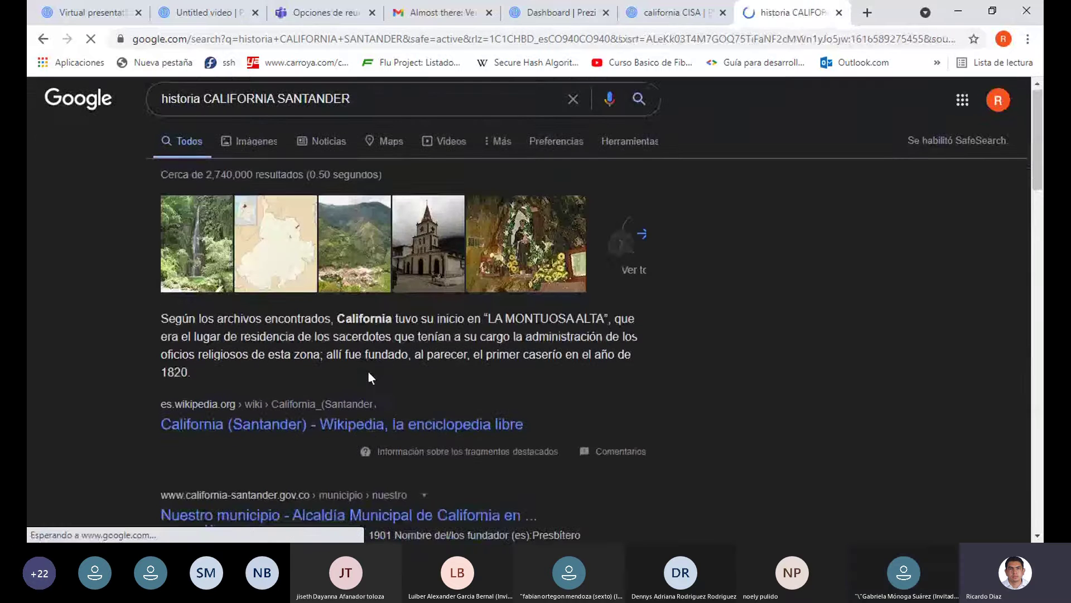
- Open the municipality's "Nuestro municipio" page and copy the first paragraph of its Reseña histórica
{"action": "scroll", "coordinate": [369, 378], "scroll_direction": "down", "scroll_amount": 4}
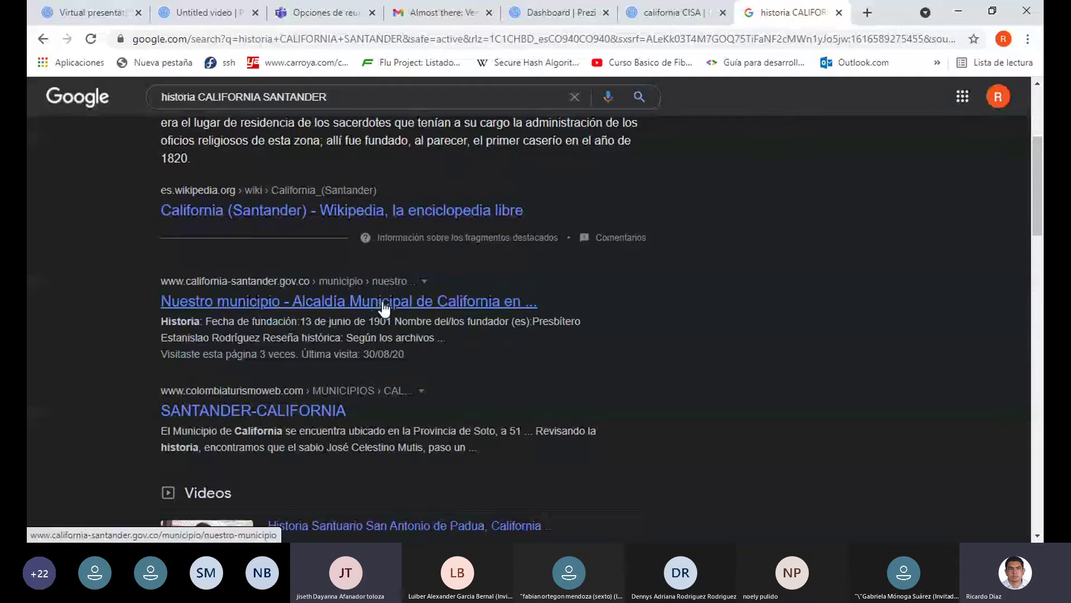
{"action": "left_click", "coordinate": [384, 304]}
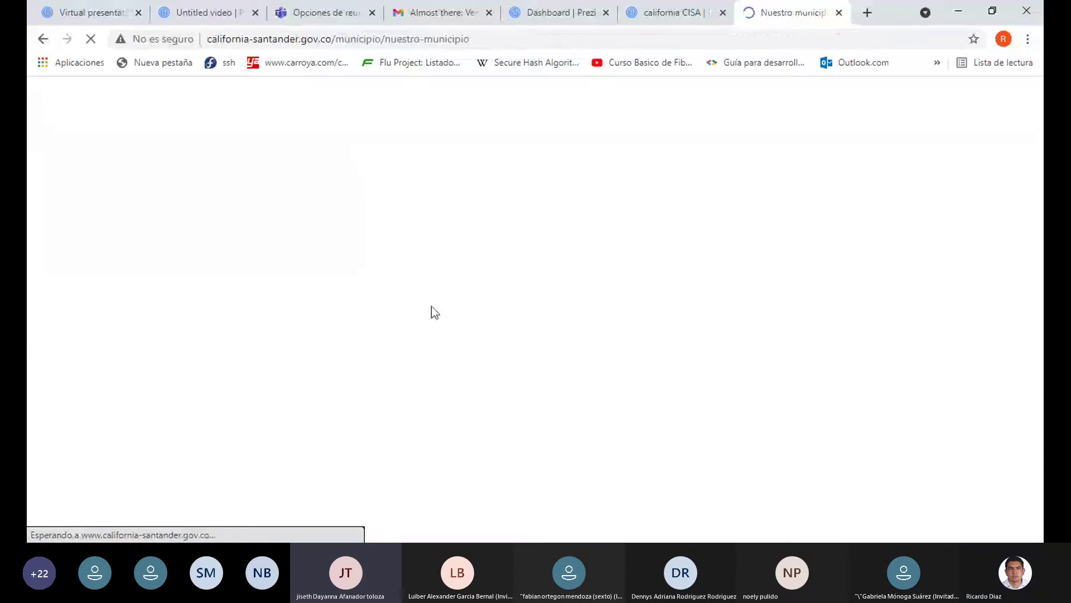
{"action": "scroll", "coordinate": [516, 313], "scroll_direction": "down", "scroll_amount": 4}
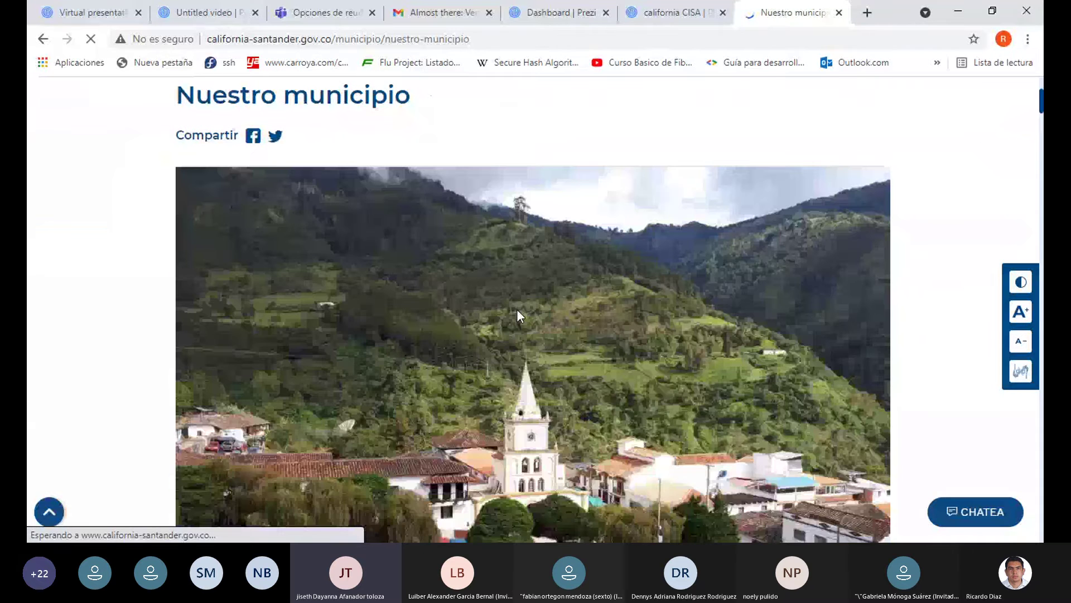
{"action": "scroll", "coordinate": [517, 316], "scroll_direction": "down", "scroll_amount": 8}
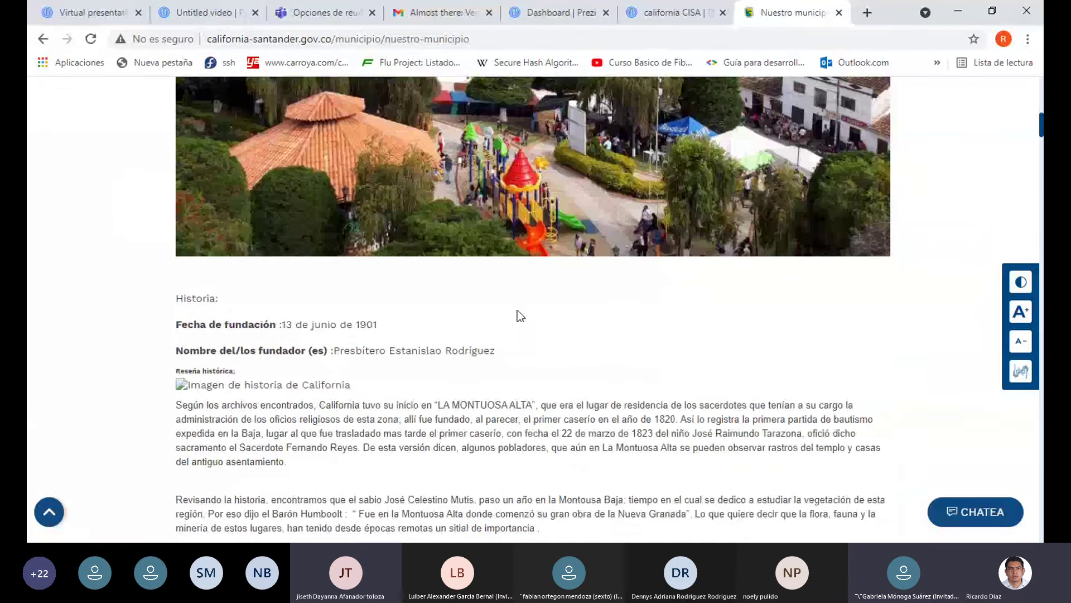
{"action": "scroll", "coordinate": [519, 316], "scroll_direction": "down", "scroll_amount": 2}
{"action": "scroll", "coordinate": [519, 316], "scroll_direction": "down", "scroll_amount": 1}
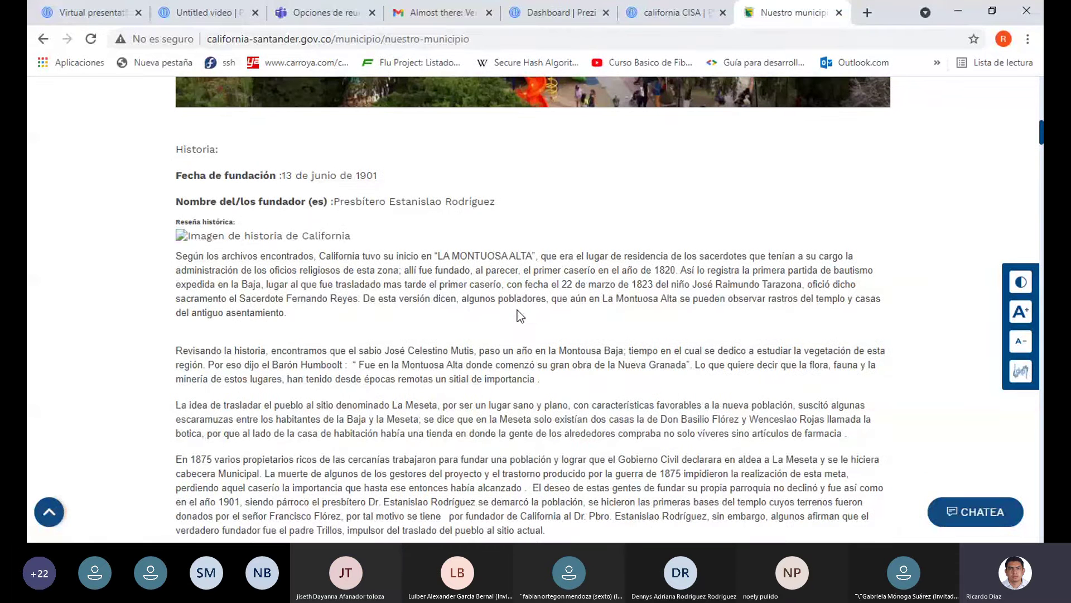
{"action": "scroll", "coordinate": [519, 316], "scroll_direction": "down", "scroll_amount": 1}
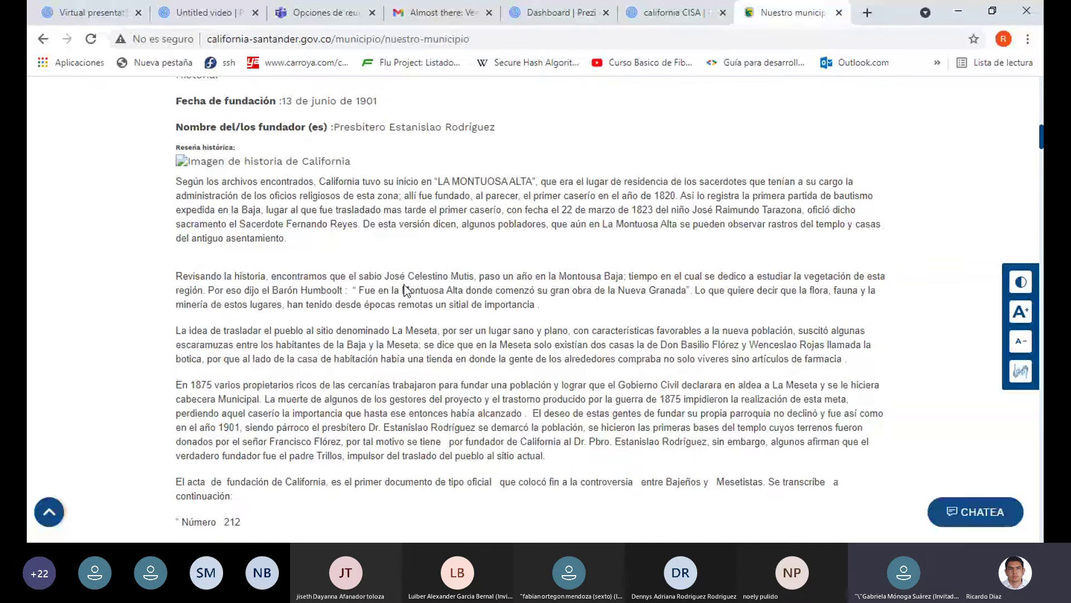
{"action": "left_click_drag", "start_coordinate": [170, 182], "coordinate": [429, 256]}
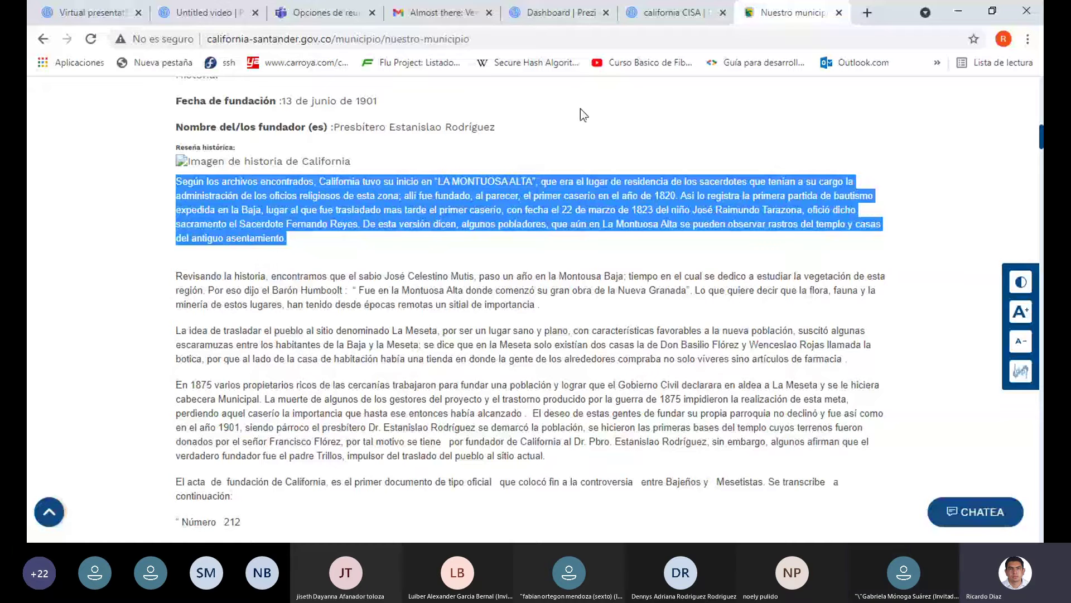
- Paste the copied history paragraph into the body text of the Historia slide and widen its text box
{"action": "left_click", "coordinate": [672, 12]}
{"action": "left_click", "coordinate": [407, 287]}
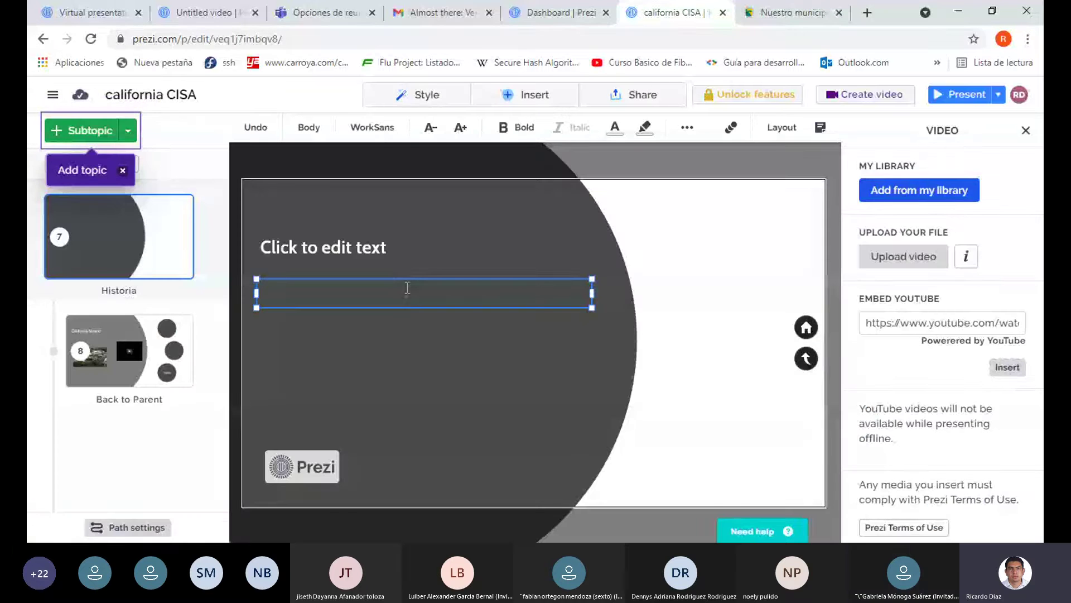
{"action": "type", "text": "Según los archivos encontrados, California tuvo su inicio en \"LA MONTUOSA ALTA\", que era el lugar de residencia de los sacerdotes que tenian a su cargo la administración de los oficios religiosos de esta zona; allí fue fundado, al parecer, el primer caserío en el año de 1820. Así lo registra la primera partida de bautismo expedida en la Baja, lugar al que fue trasladado mas tarde el primer caserío, con fecha el 22 de marzo de 1823 del niño José Raimundo Tarazona, ofició dicho sacramento el Sacerdote Fernando Reyes. De esta versión dicen, algunos pobladores que aún en La Montuosa Alta se pueden observar rastros del templo y casas del antiguo asentamiento."}
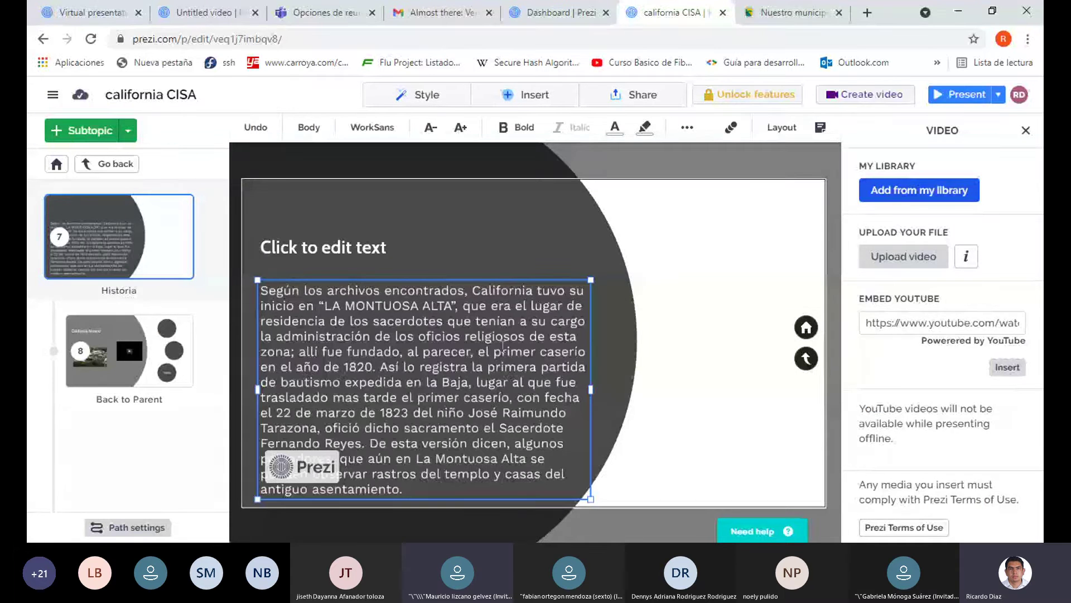
{"action": "left_click_drag", "start_coordinate": [591, 389], "coordinate": [666, 382]}
- Enter "Historia" as the title of the Historia slide
{"action": "left_click", "coordinate": [421, 259]}
{"action": "left_click", "coordinate": [376, 243]}
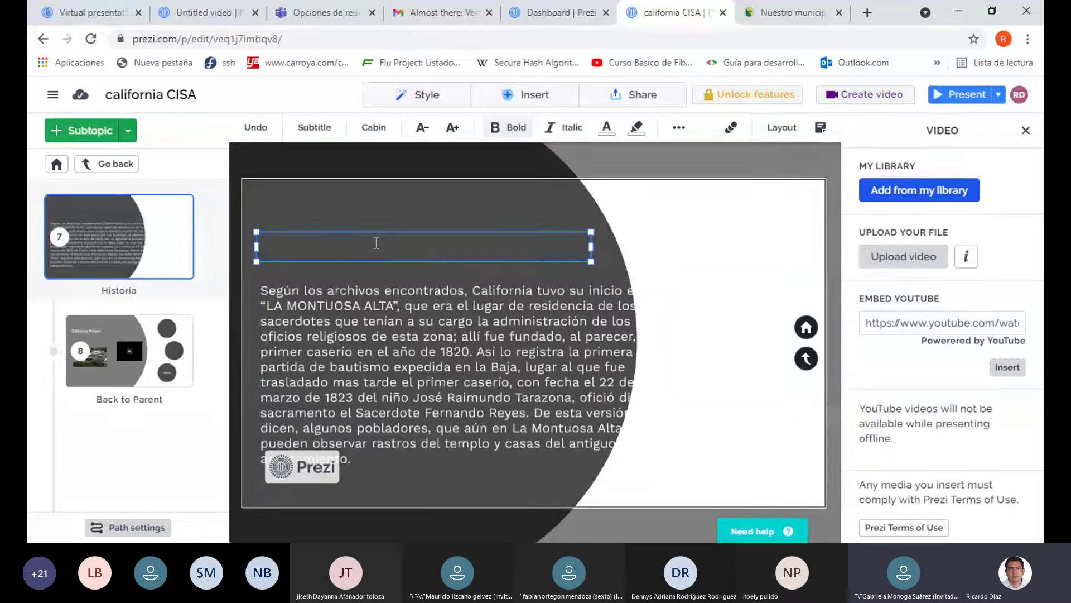
{"action": "type", "text": "Historia"}
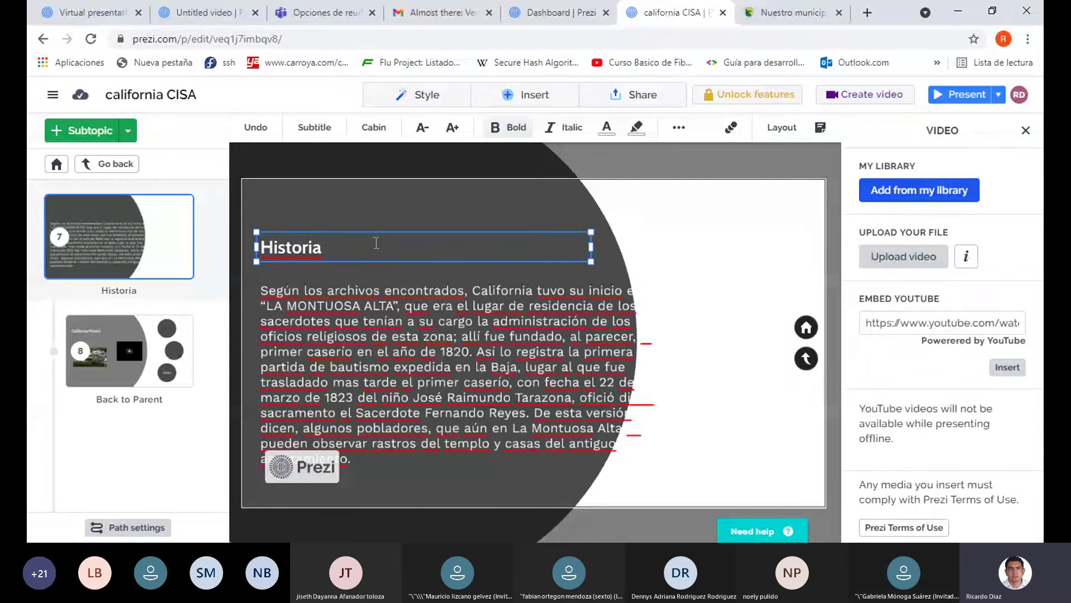
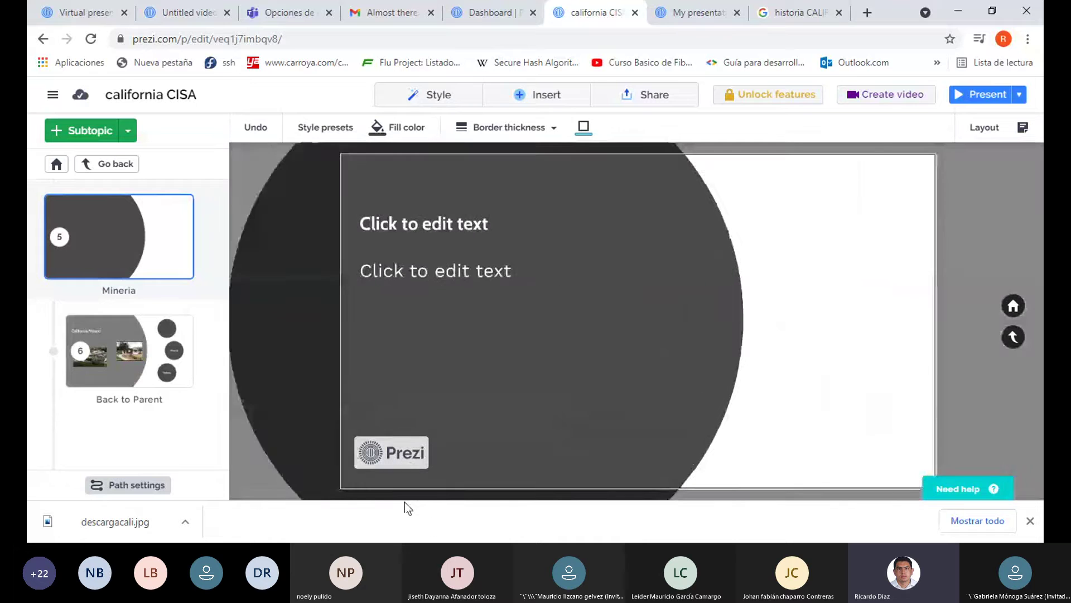
- Switch to the Google results and search for "mineria CALIFORNIA SANTANDER" across all result types
{"action": "left_click", "coordinate": [789, 19]}
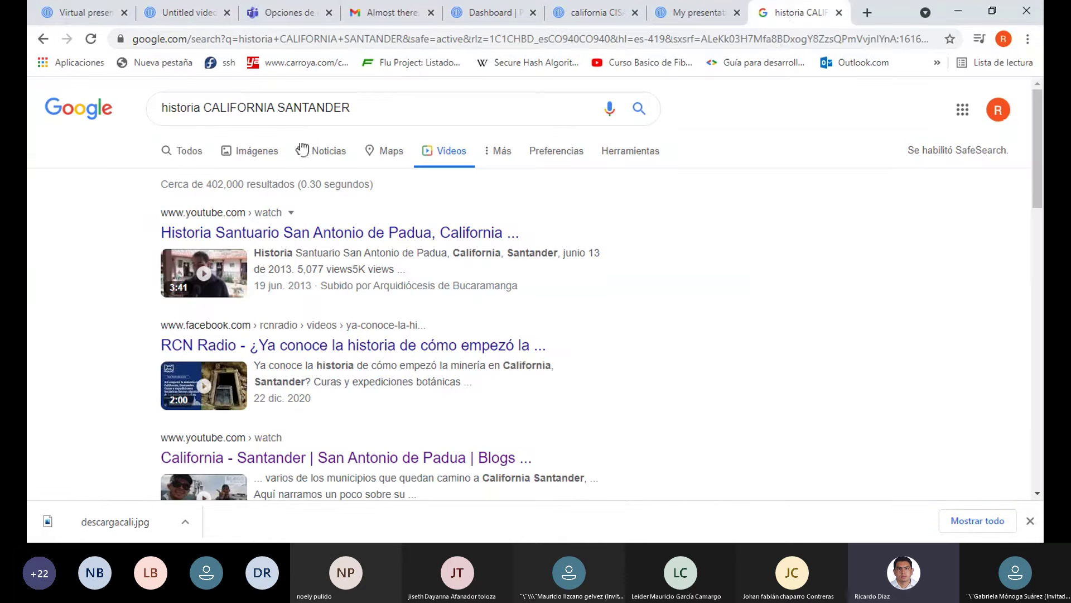
{"action": "left_click_drag", "start_coordinate": [201, 107], "coordinate": [30, 107]}
{"action": "type", "text": "miner"}
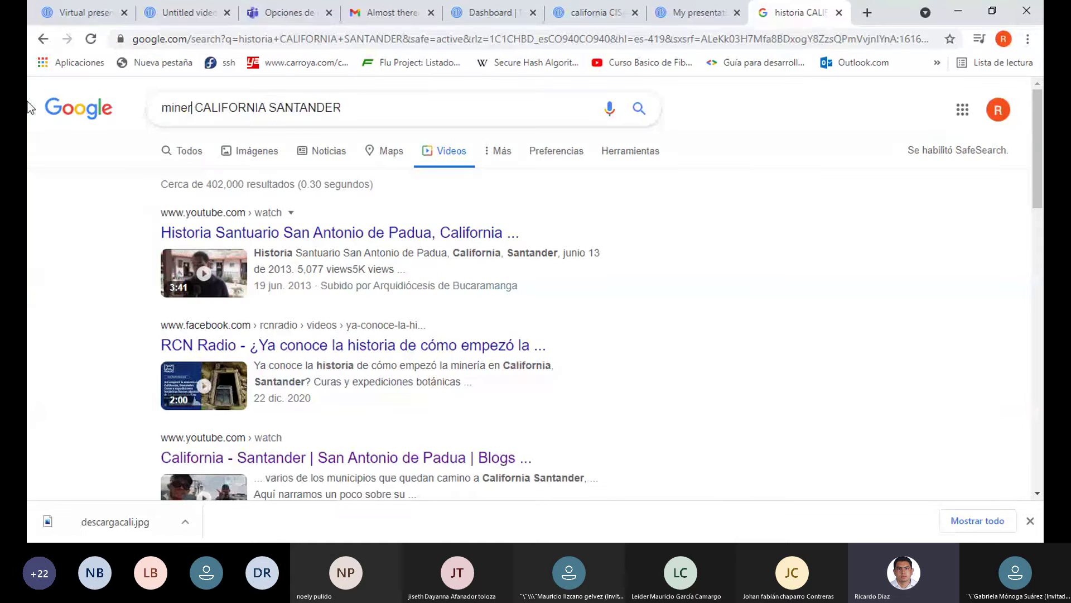
{"action": "type", "text": "ia"}
{"action": "key", "text": "Return"}
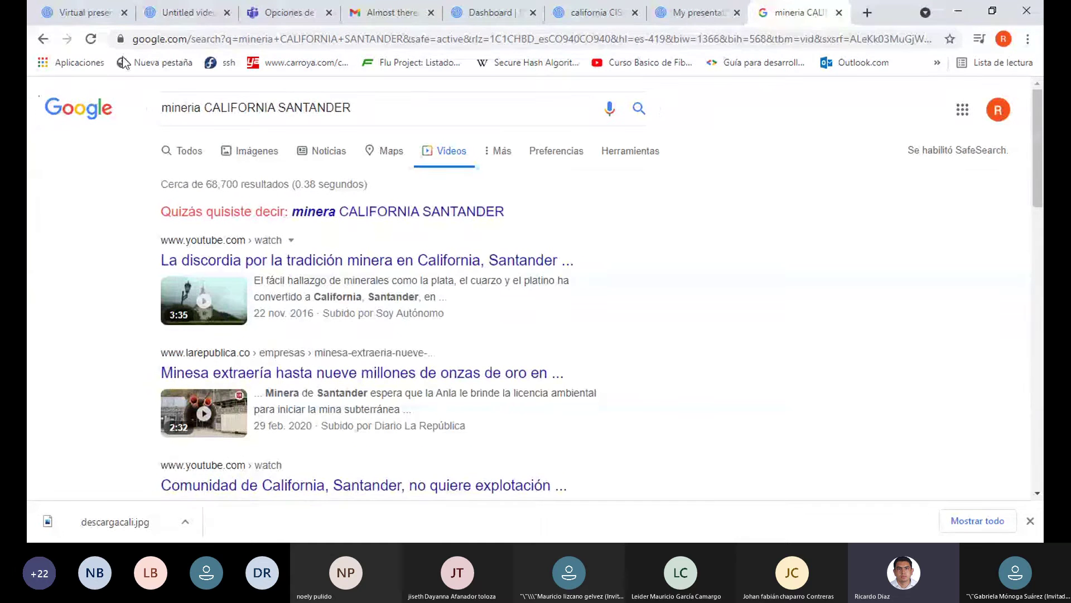
{"action": "left_click", "coordinate": [241, 153]}
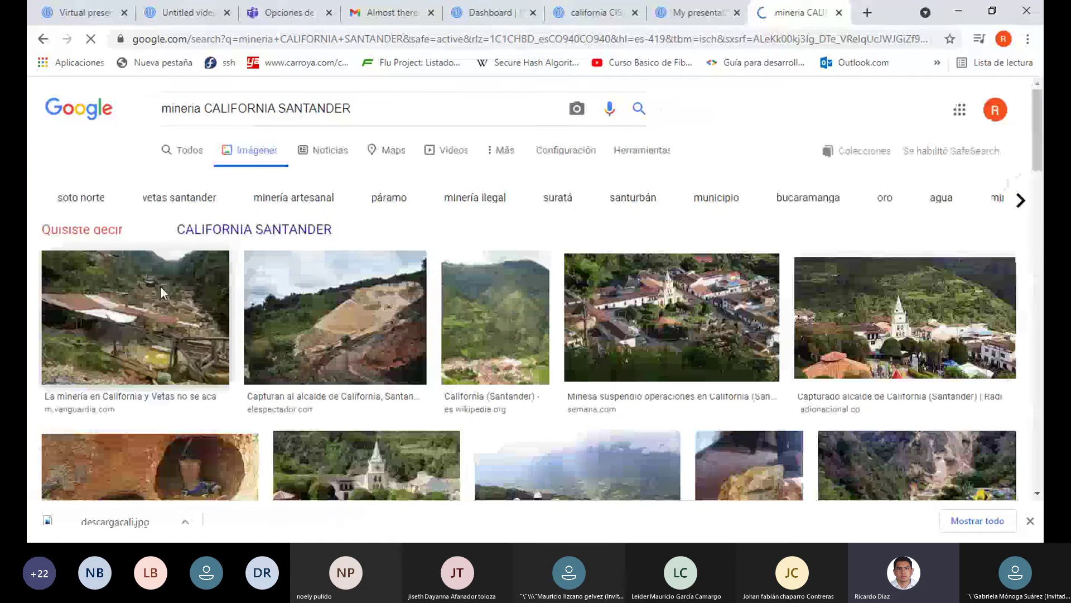
{"action": "left_click", "coordinate": [184, 149]}
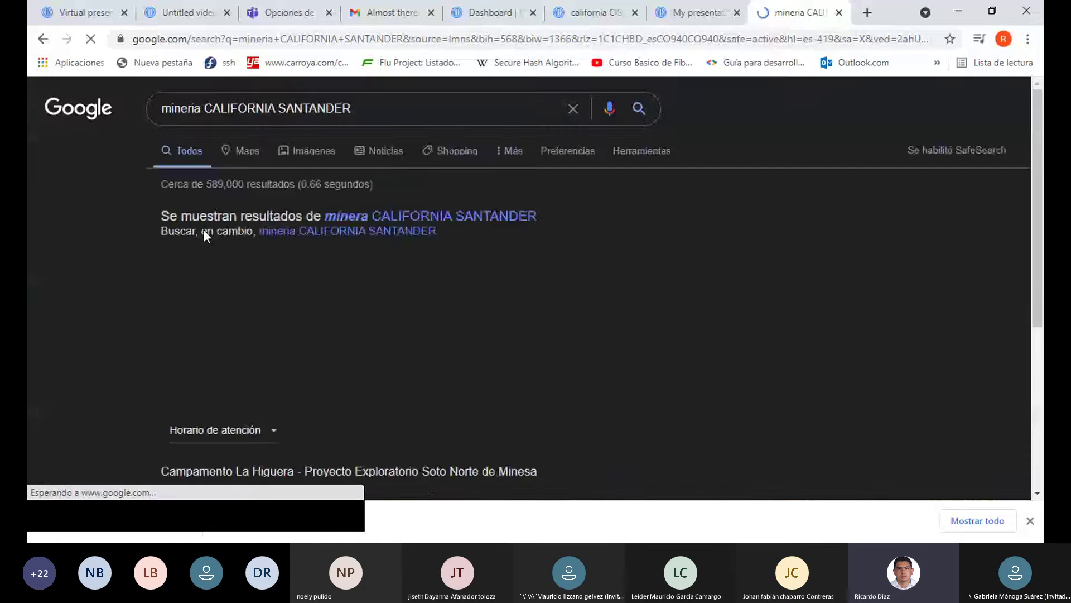
- Open the Wikipedia article California (Santander) and copy the first three paragraphs of its Minería section
{"action": "scroll", "coordinate": [232, 256], "scroll_direction": "down", "scroll_amount": 6}
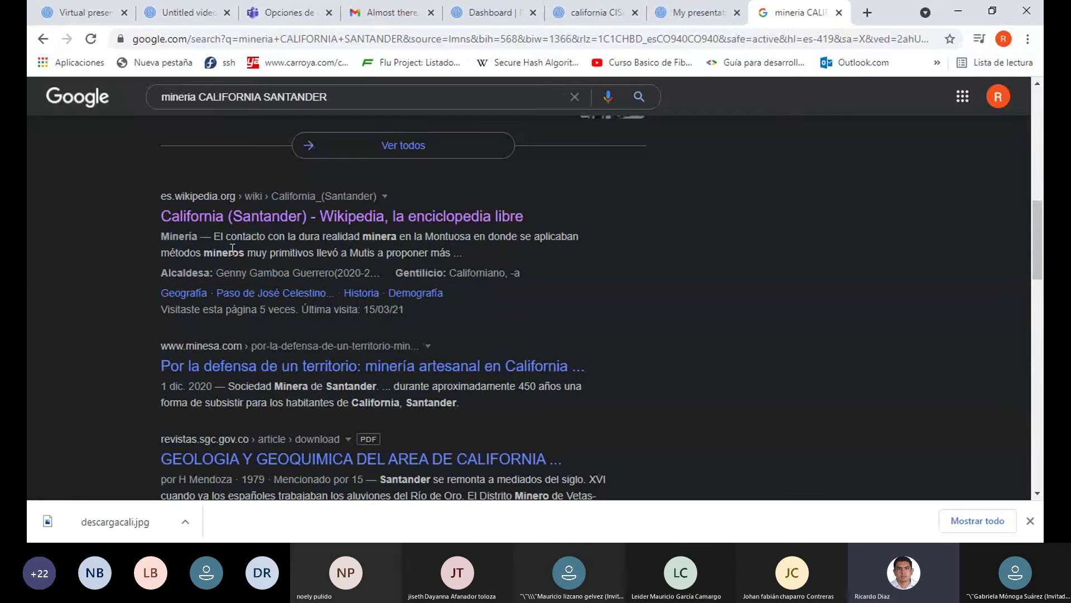
{"action": "left_click", "coordinate": [243, 219]}
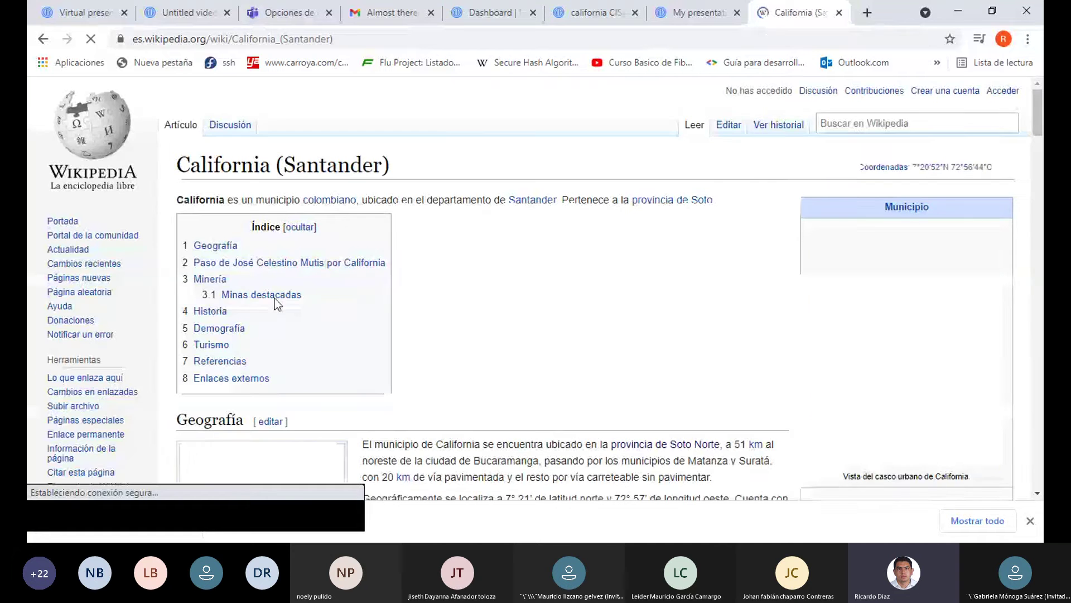
{"action": "left_click", "coordinate": [215, 280]}
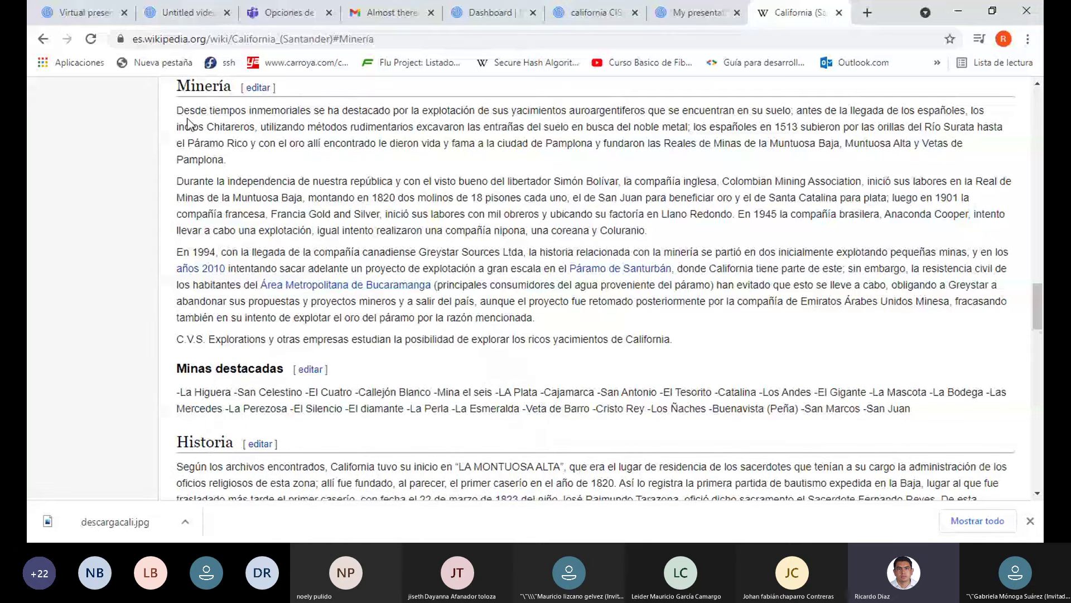
{"action": "left_click_drag", "start_coordinate": [176, 111], "coordinate": [497, 264]}
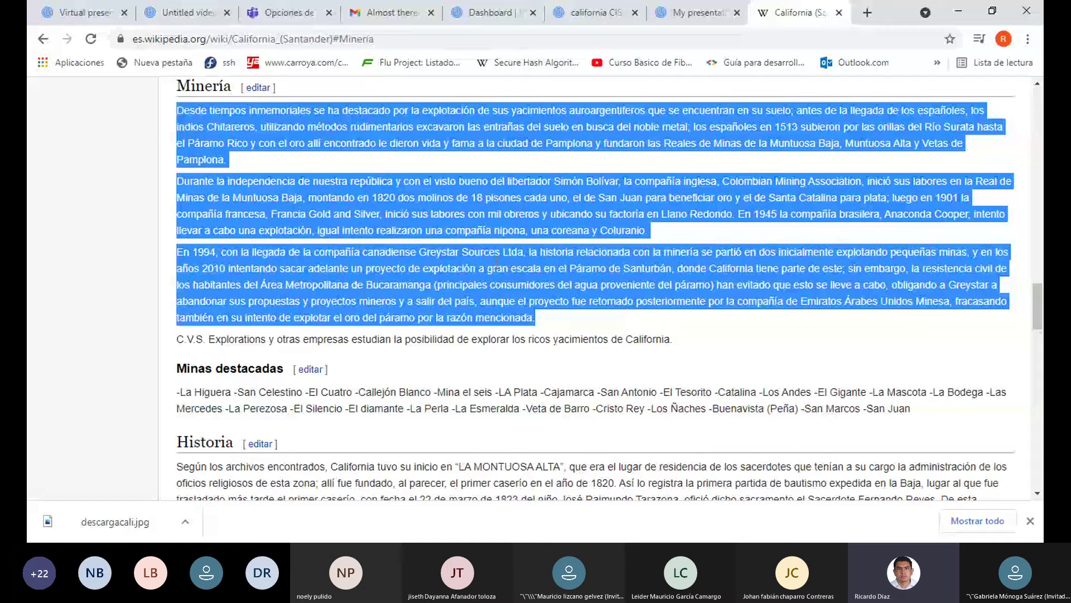
{"action": "right_click", "coordinate": [496, 263]}
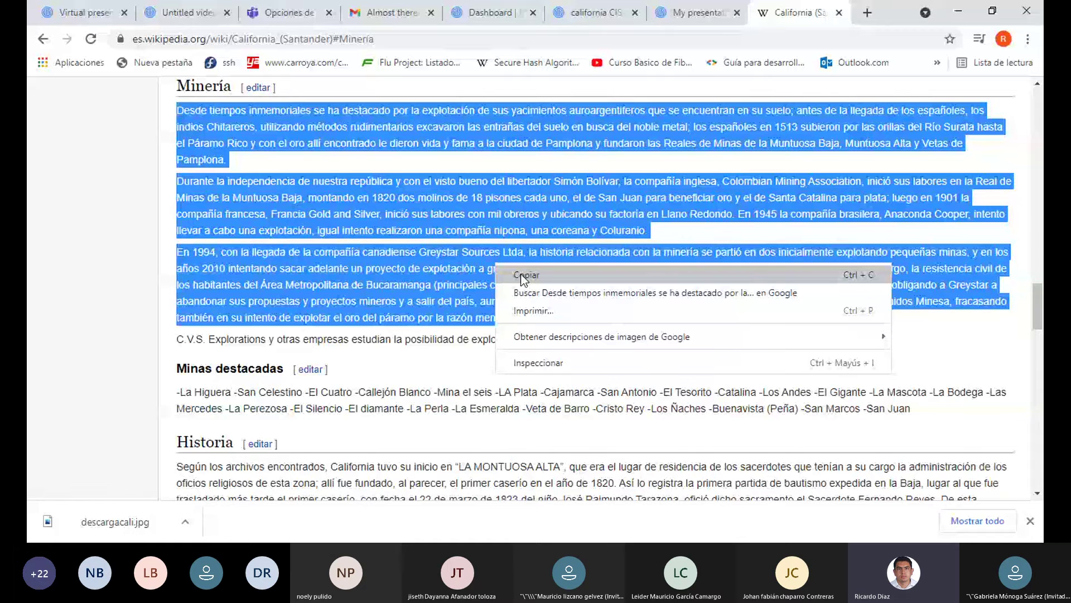
{"action": "left_click", "coordinate": [524, 275]}
- Return to the california CISA presentation and paste the copied mining paragraphs into the Mineria slide's body text
{"action": "left_click", "coordinate": [694, 12]}
{"action": "left_click", "coordinate": [594, 17]}
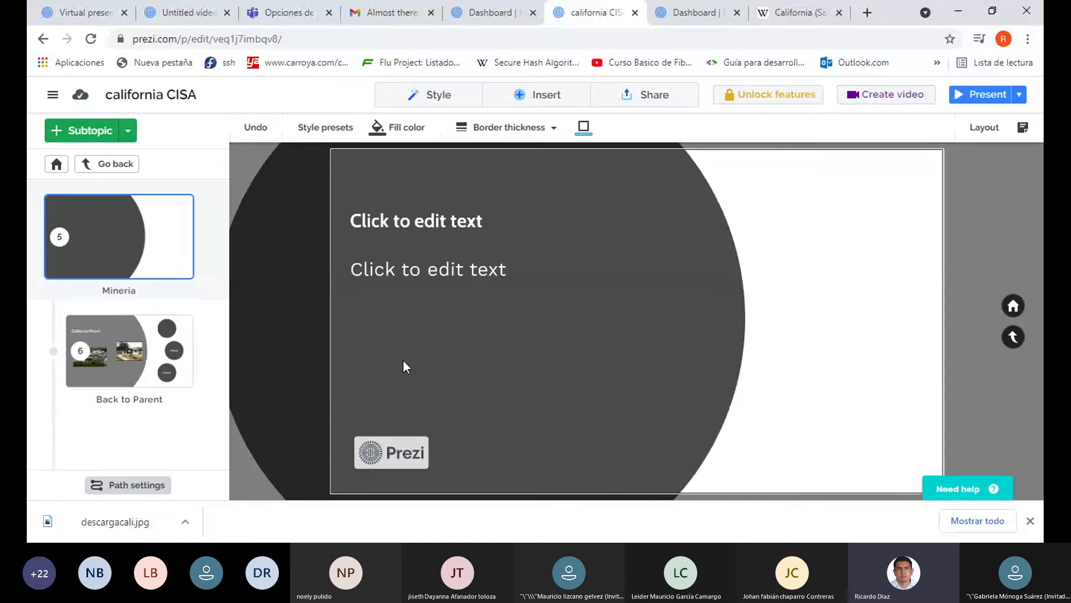
{"action": "left_click", "coordinate": [409, 273]}
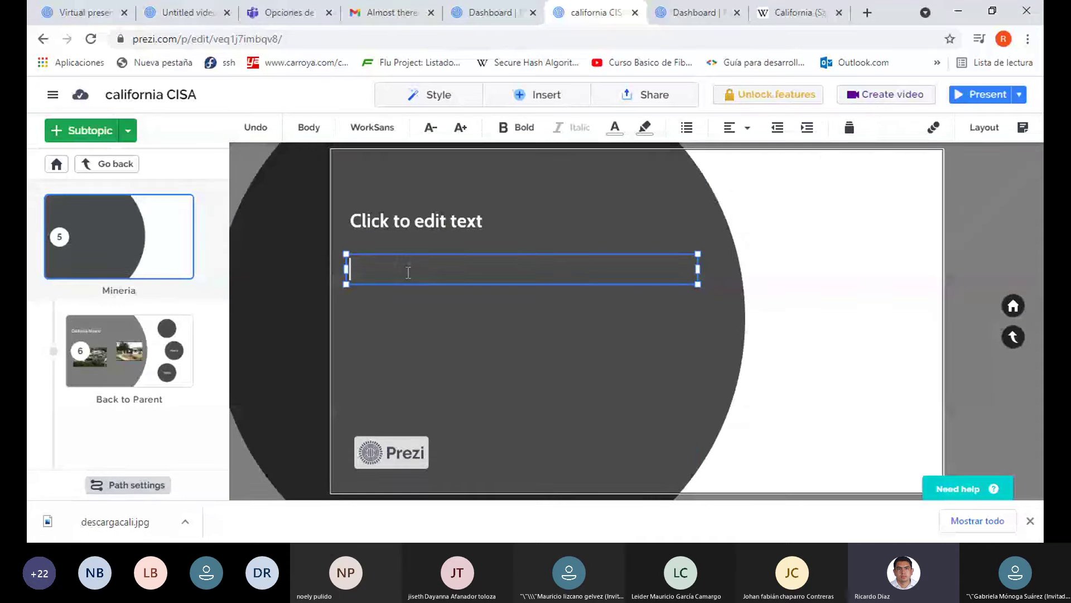
{"action": "key", "text": "ctrl+v"}
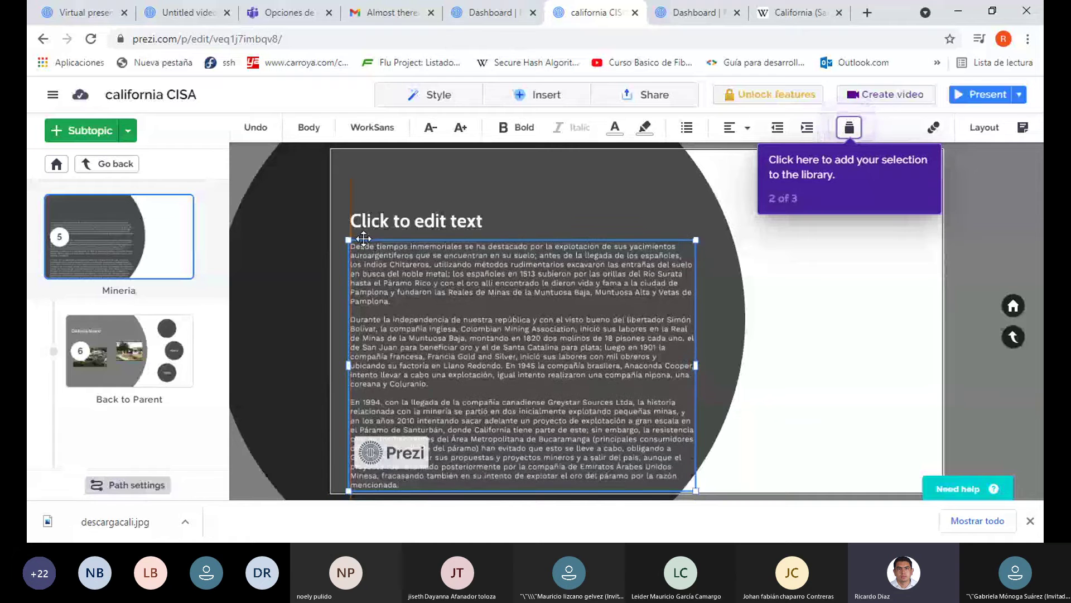
- Give the body text of the Mineria slide a black background colour
{"action": "left_click_drag", "start_coordinate": [367, 246], "coordinate": [443, 302]}
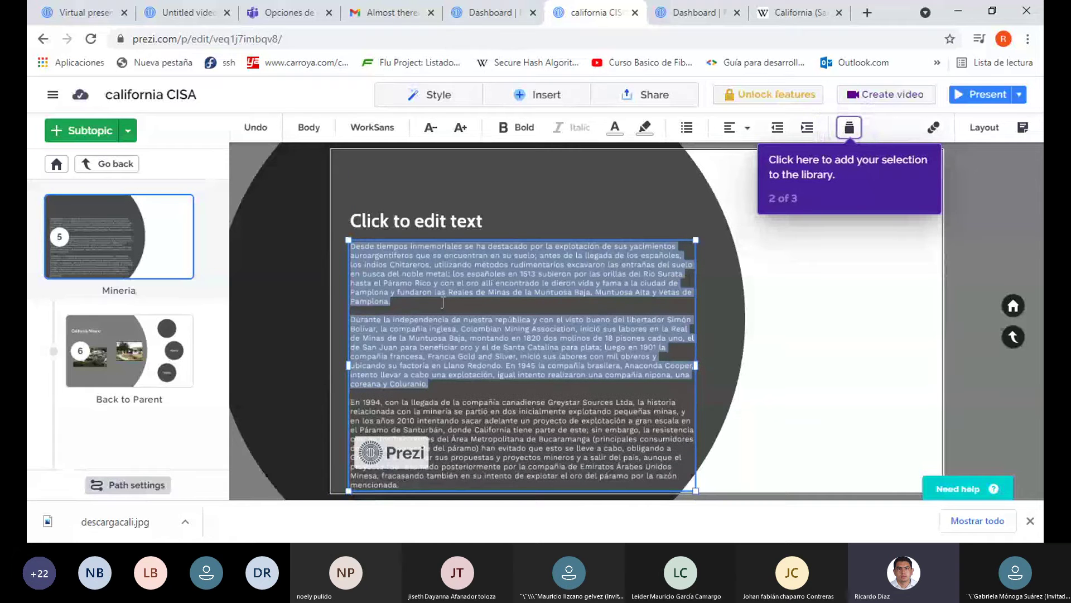
{"action": "left_click", "coordinate": [643, 134]}
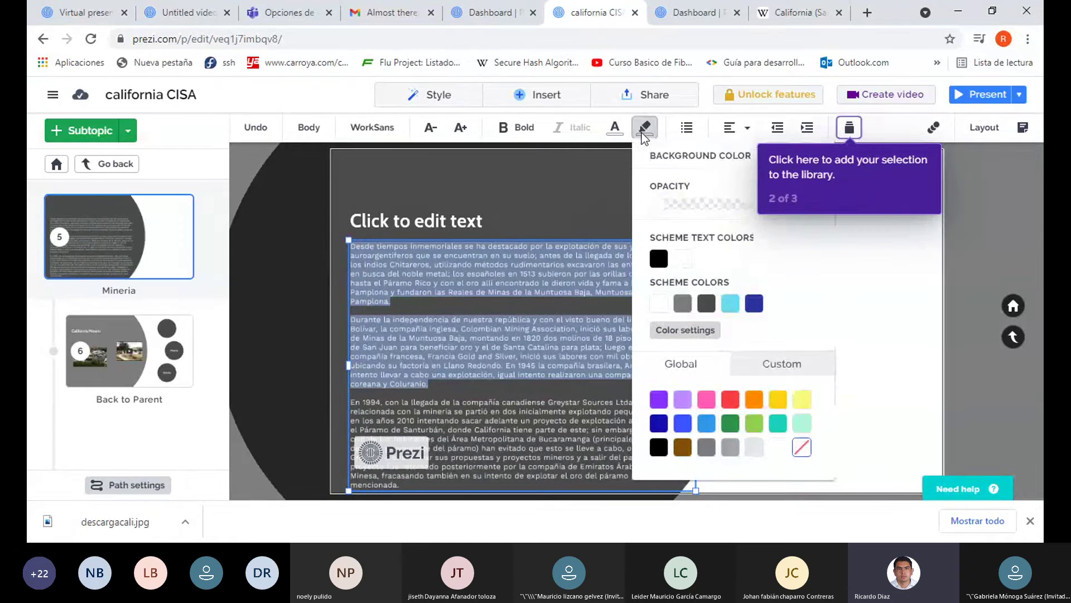
{"action": "left_click", "coordinate": [659, 446]}
{"action": "scroll", "coordinate": [655, 448], "scroll_direction": "down", "scroll_amount": 1}
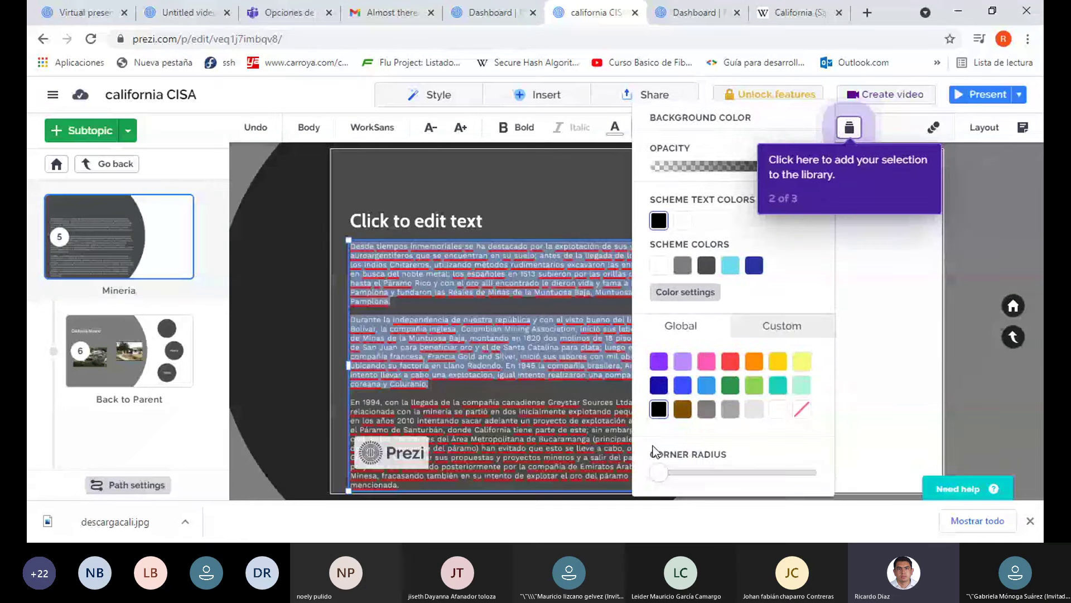
{"action": "left_click", "coordinate": [536, 449]}
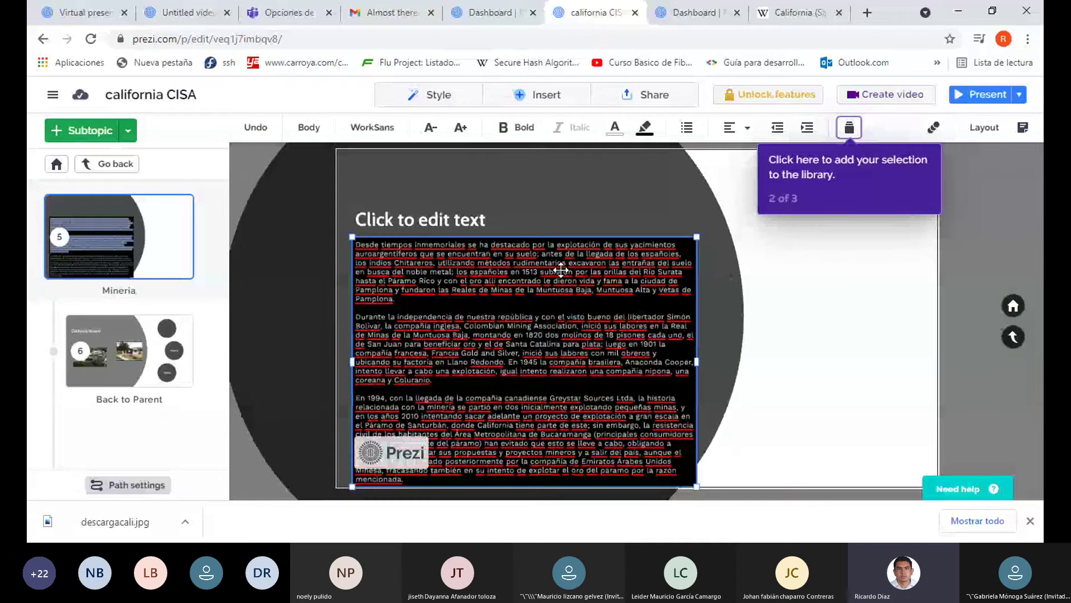
- Change the body text's background colour to the dark grey scheme colour, trying white first
{"action": "left_click", "coordinate": [849, 128]}
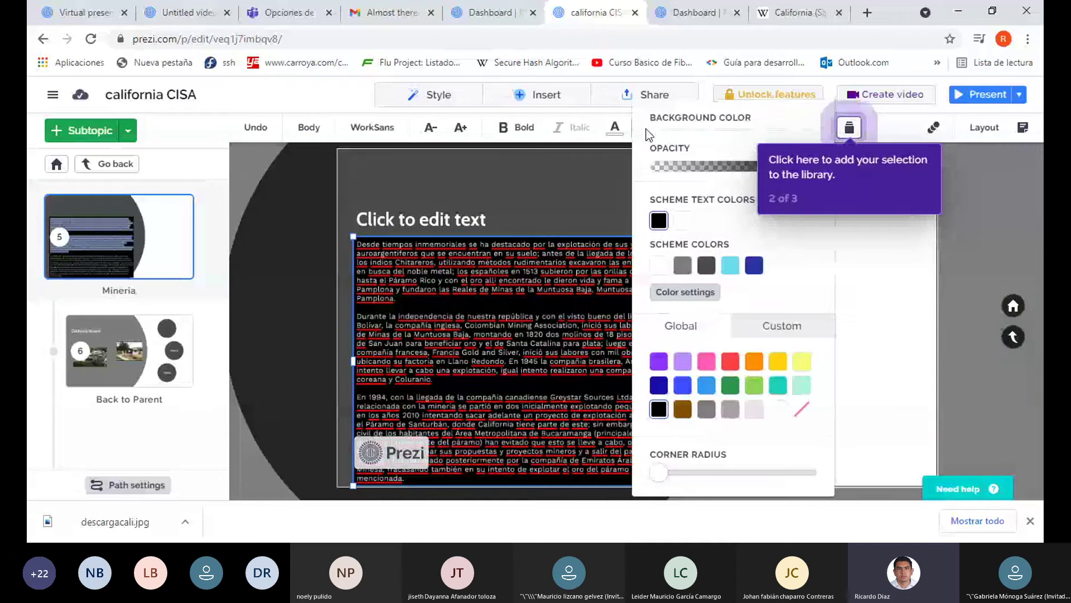
{"action": "left_click", "coordinate": [658, 266]}
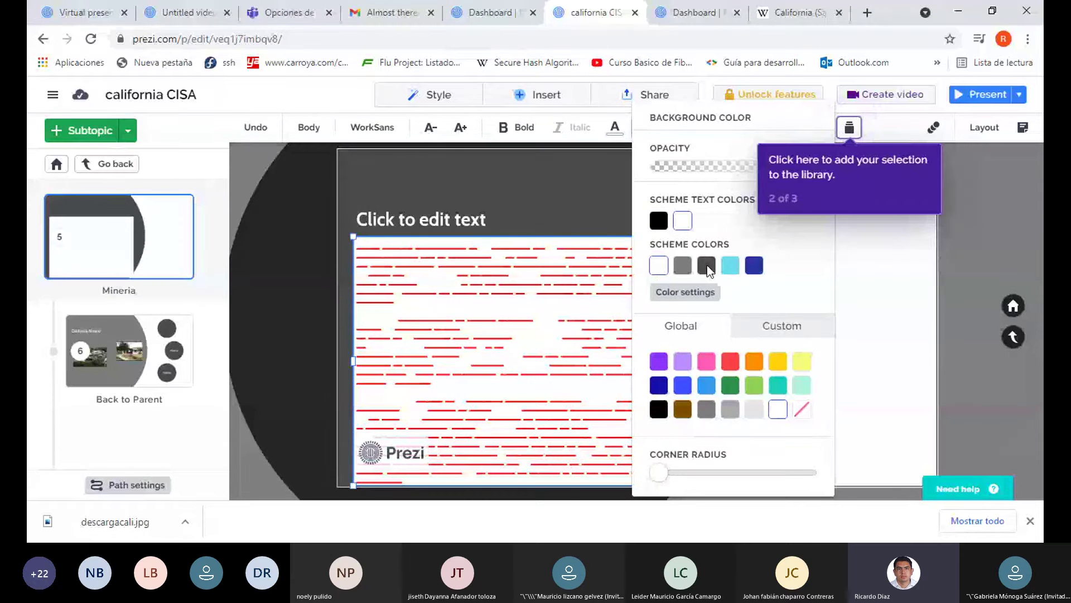
{"action": "left_click", "coordinate": [707, 266]}
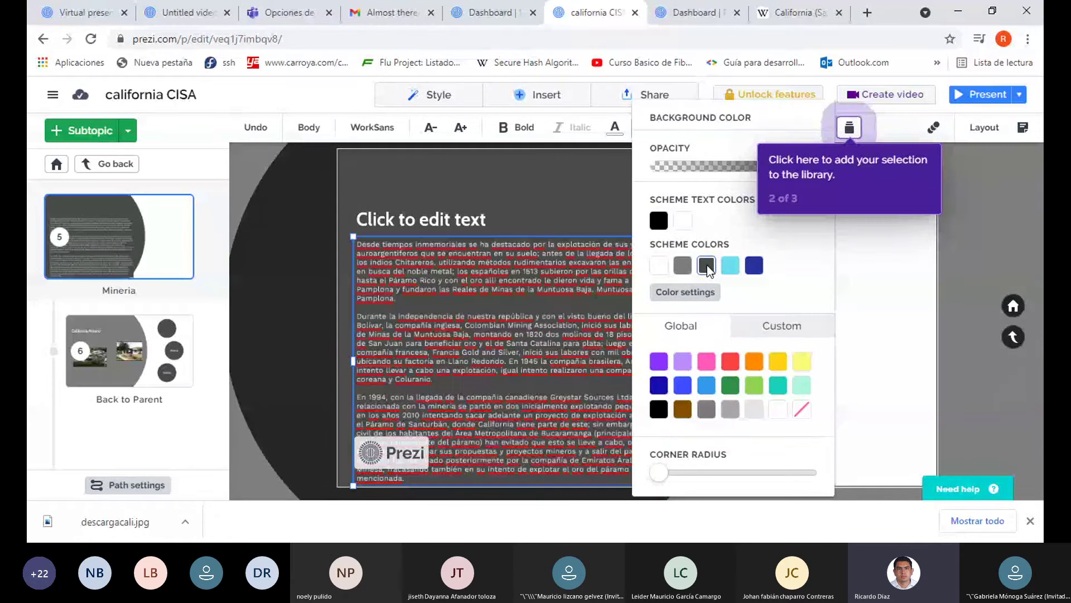
- Set the text colour of all three mining paragraphs to black
{"action": "left_click", "coordinate": [607, 304]}
{"action": "key", "text": "ctrl+a"}
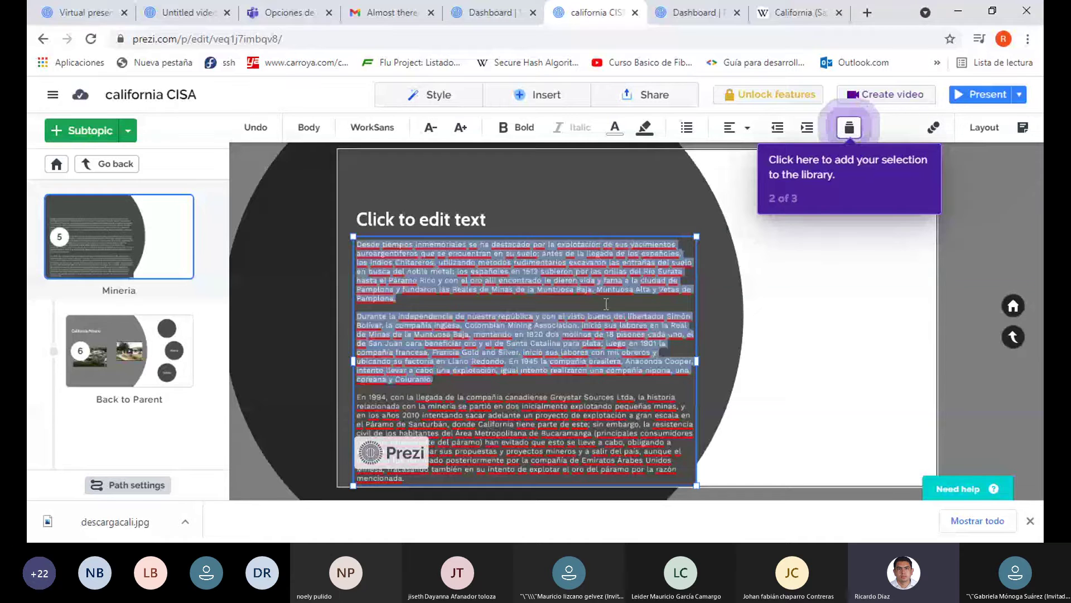
{"action": "left_click", "coordinate": [621, 133]}
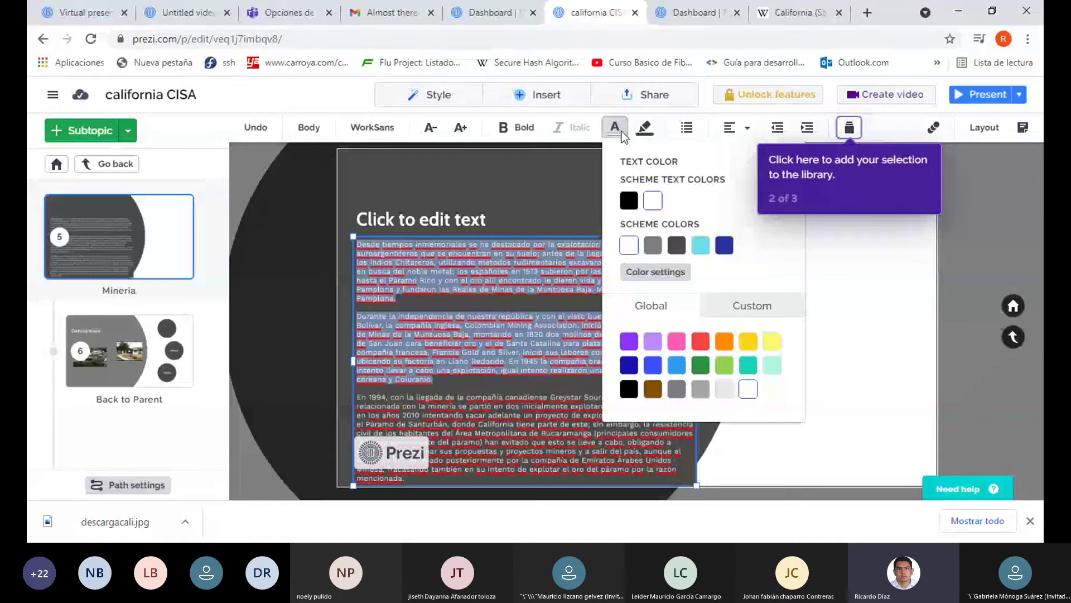
{"action": "left_click", "coordinate": [626, 206]}
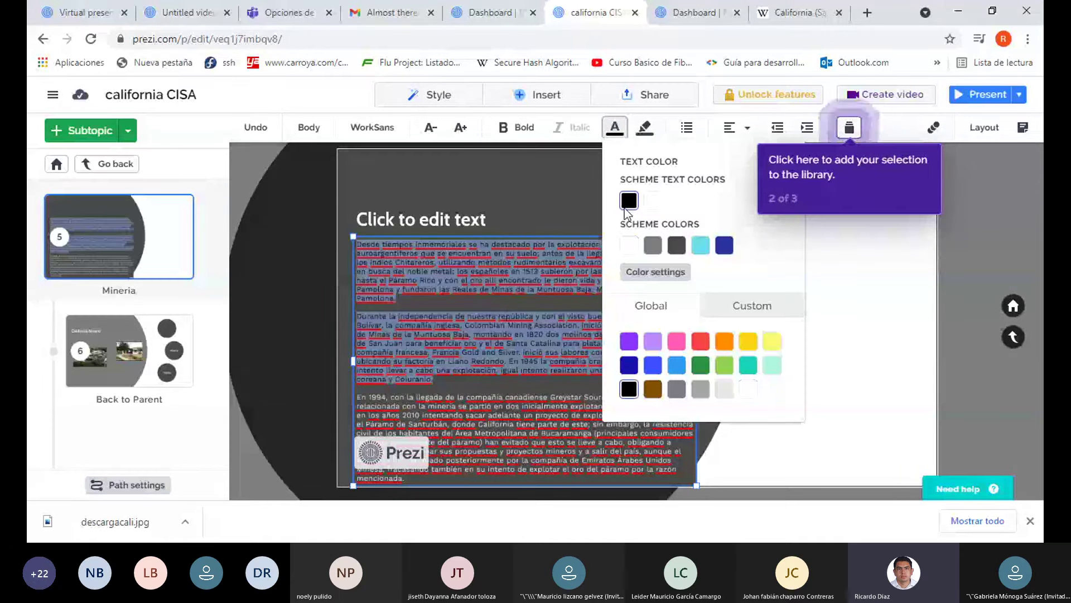
{"action": "left_click", "coordinate": [615, 470]}
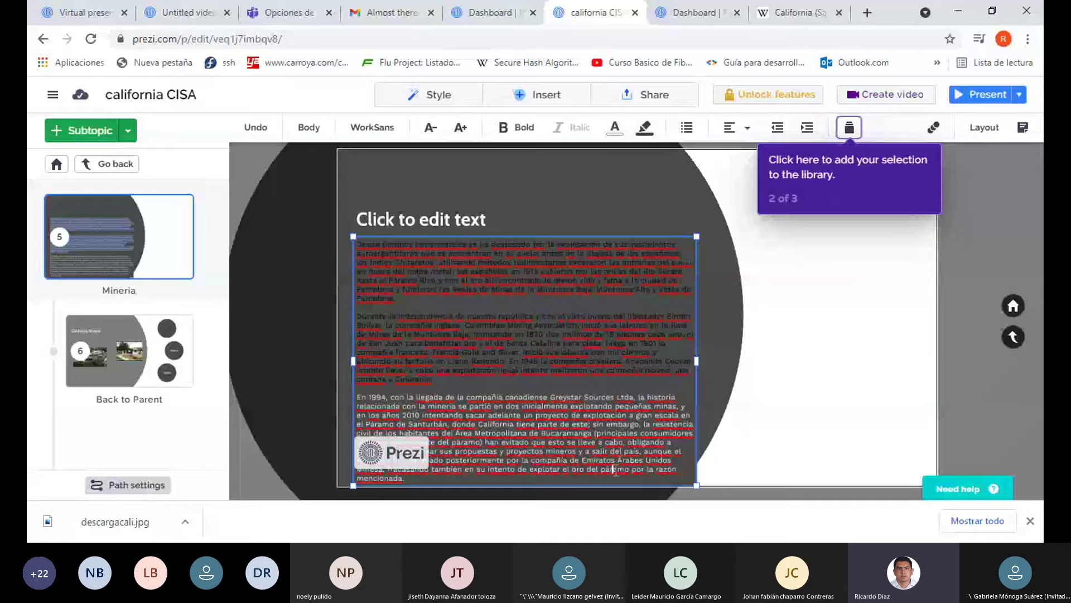
{"action": "triple_click", "coordinate": [615, 469]}
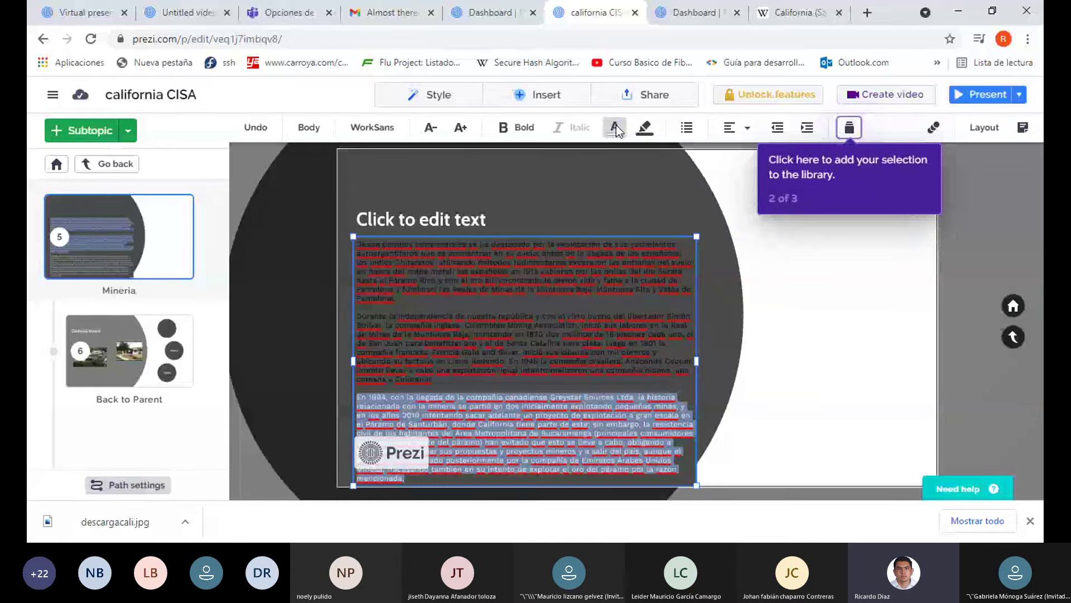
{"action": "left_click", "coordinate": [616, 129]}
{"action": "left_click", "coordinate": [629, 200]}
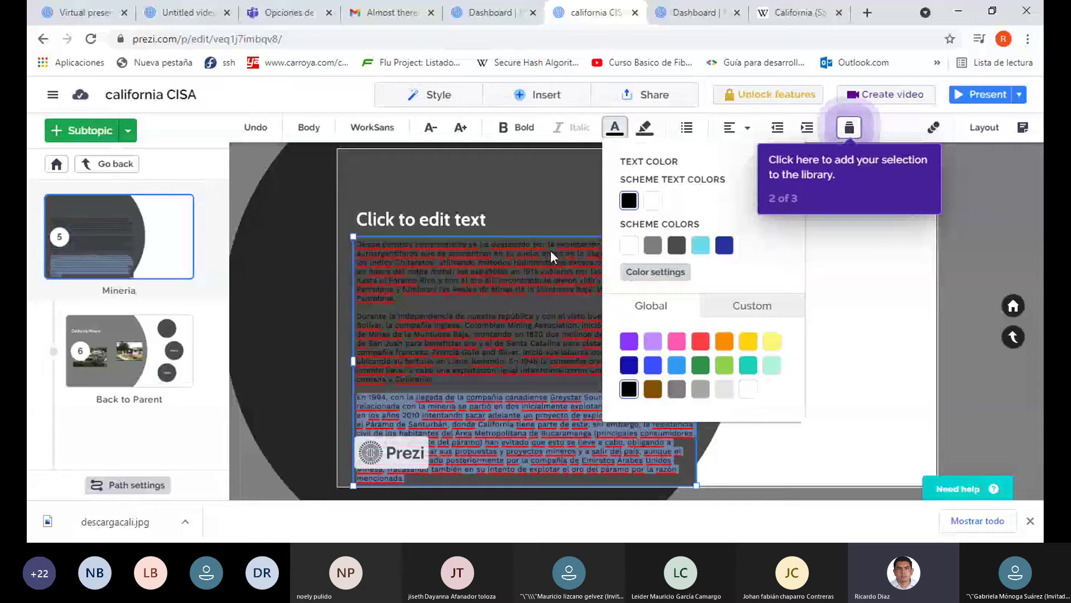
- Enter "Minería" as the slide title and set its text colour to black
{"action": "left_click", "coordinate": [477, 213]}
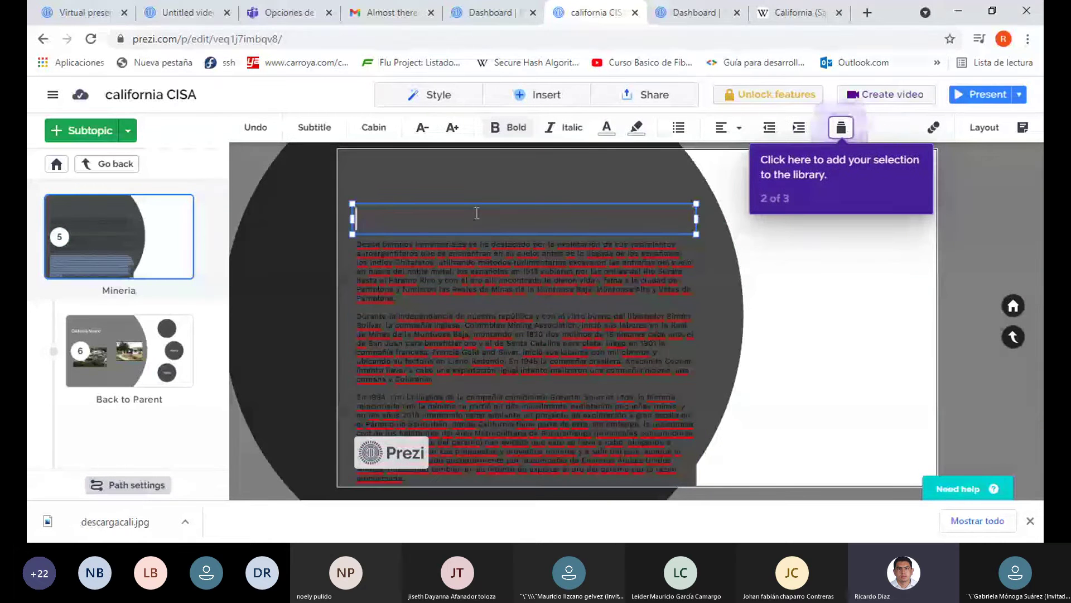
{"action": "type", "text": "Minería"}
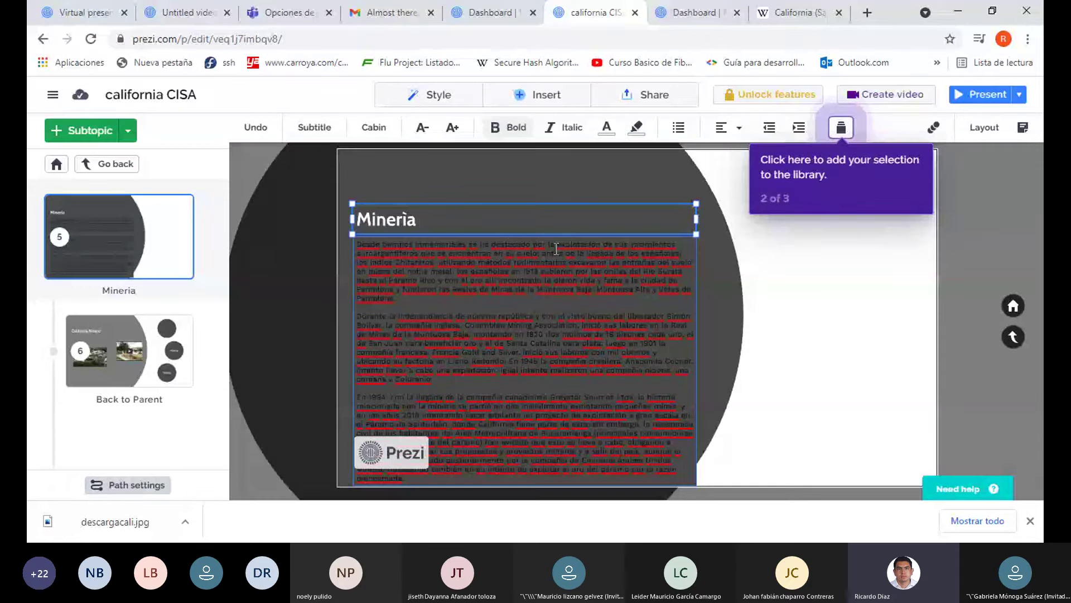
{"action": "triple_click", "coordinate": [428, 217]}
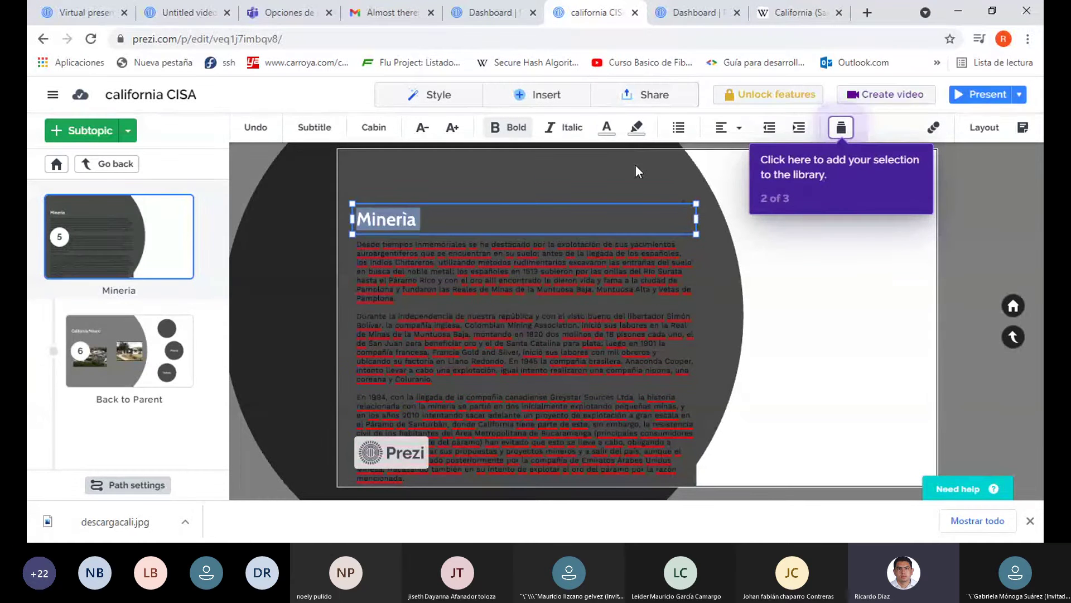
{"action": "left_click", "coordinate": [604, 129]}
{"action": "left_click", "coordinate": [617, 201]}
{"action": "left_click", "coordinate": [508, 290]}
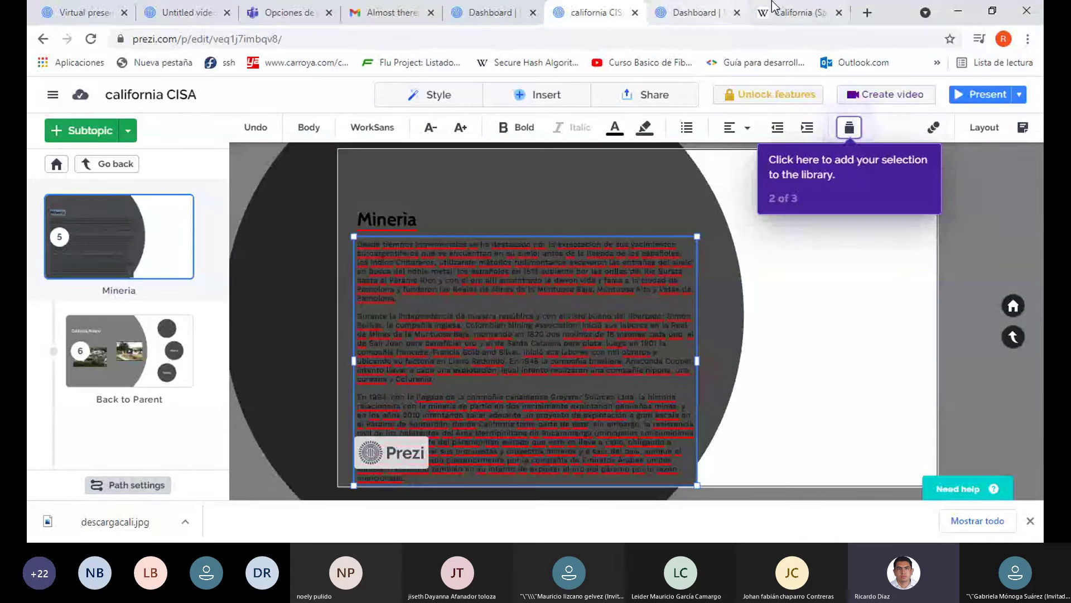
- Go back from the Wikipedia article to the Google results and show the image results for the California, Santander mining search
{"action": "left_click", "coordinate": [796, 22]}
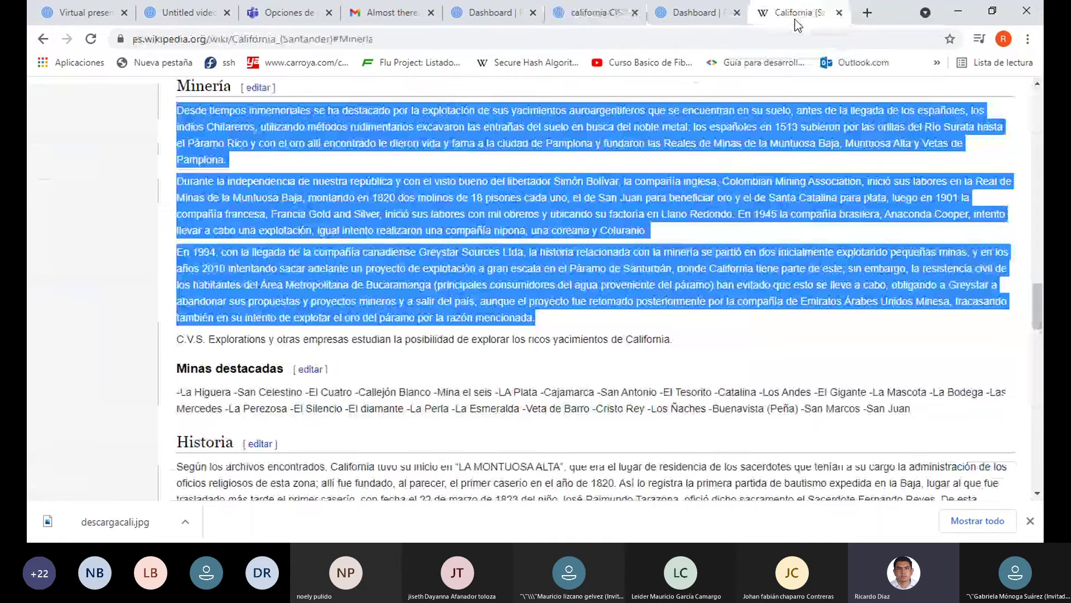
{"action": "scroll", "coordinate": [382, 326], "scroll_direction": "up", "scroll_amount": 2}
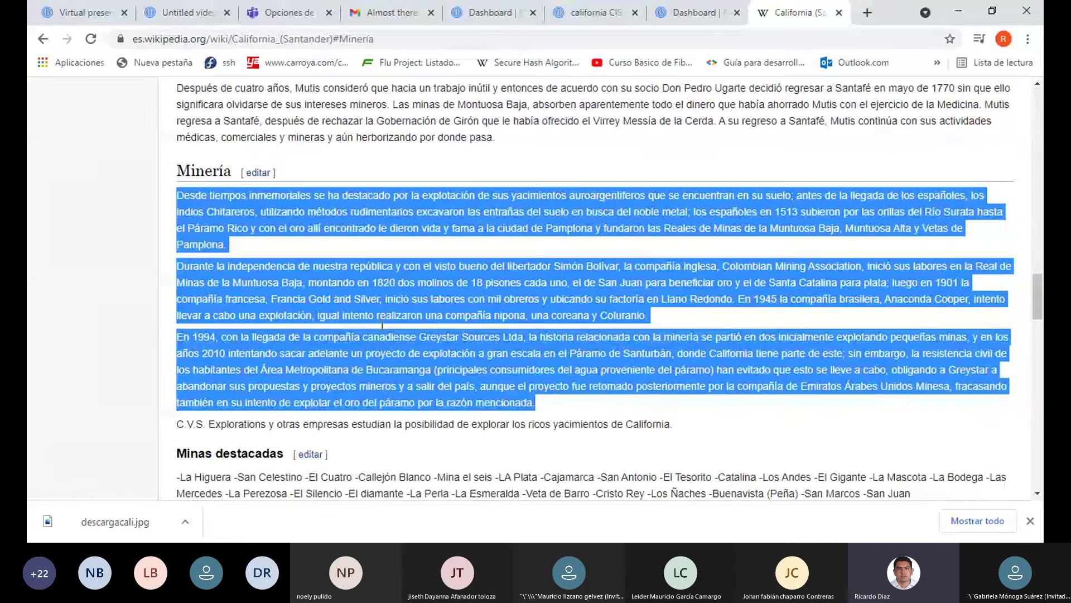
{"action": "left_click", "coordinate": [43, 38]}
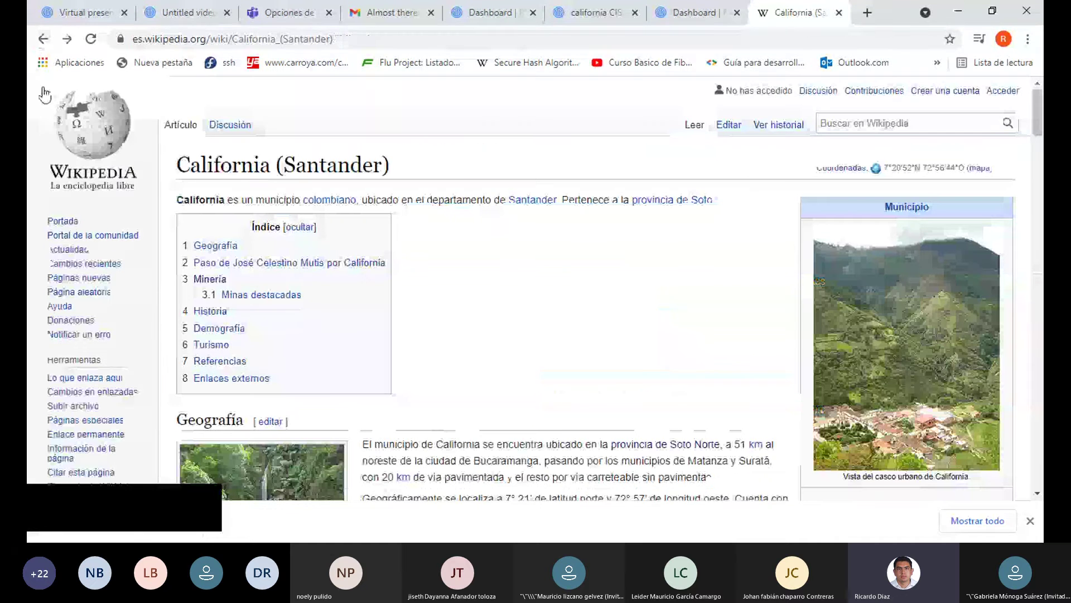
{"action": "left_click", "coordinate": [43, 39]}
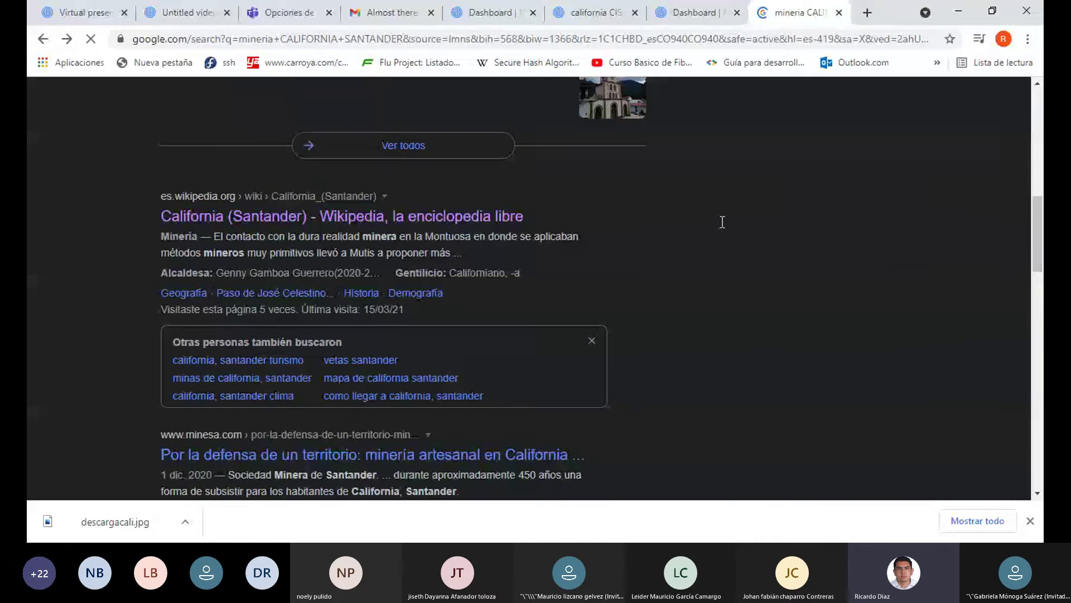
{"action": "left_click", "coordinate": [291, 154]}
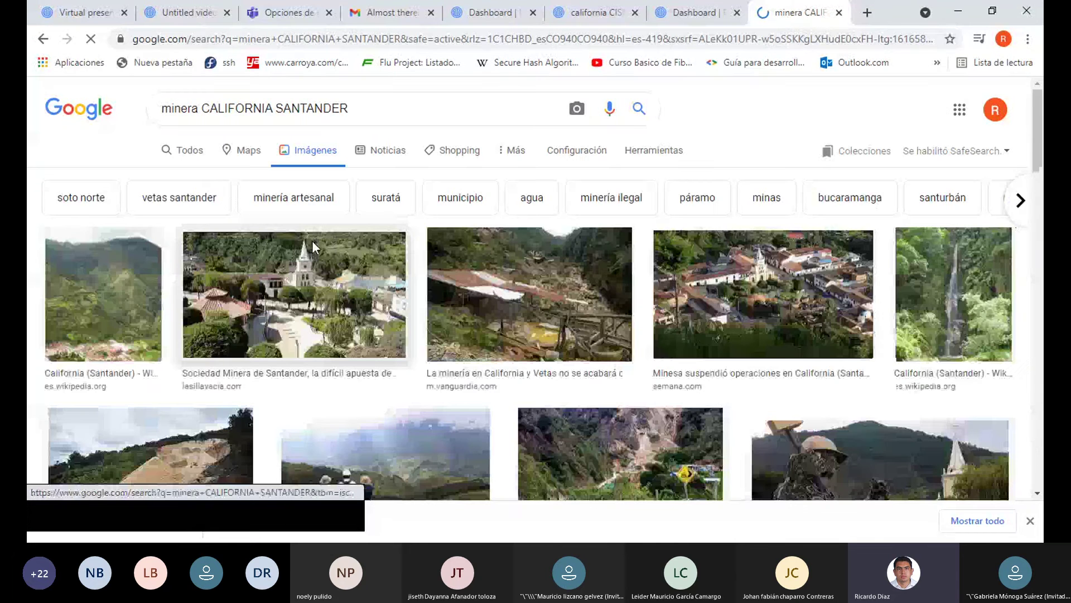
- Save the turisco.com.co image of the miner statue beside the church to the Escritorio folder as JPEG "mineria"
{"action": "scroll", "coordinate": [313, 247], "scroll_direction": "down", "scroll_amount": 4}
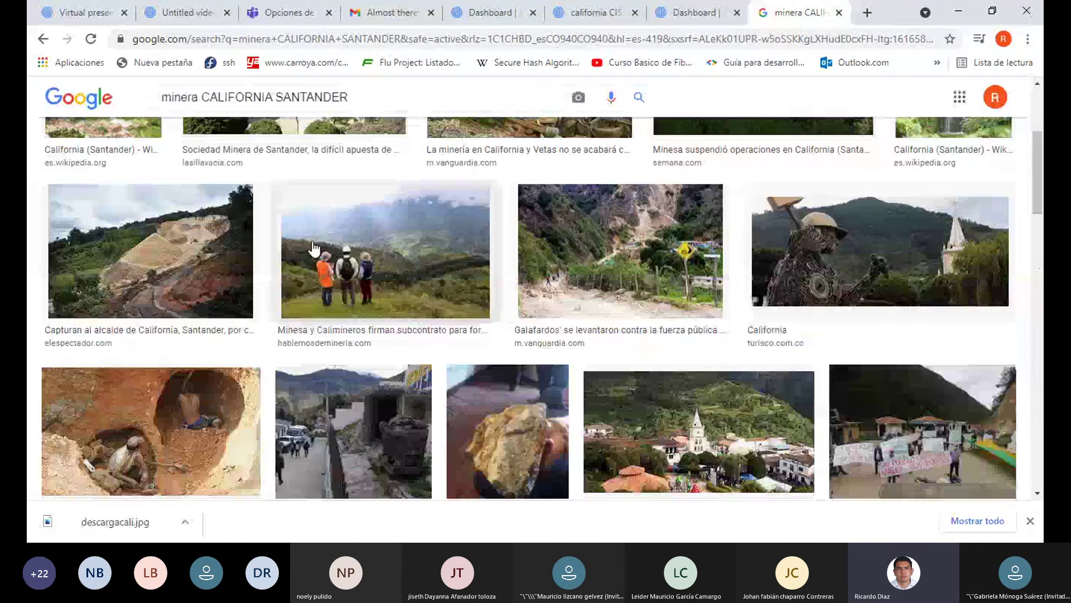
{"action": "right_click", "coordinate": [901, 278]}
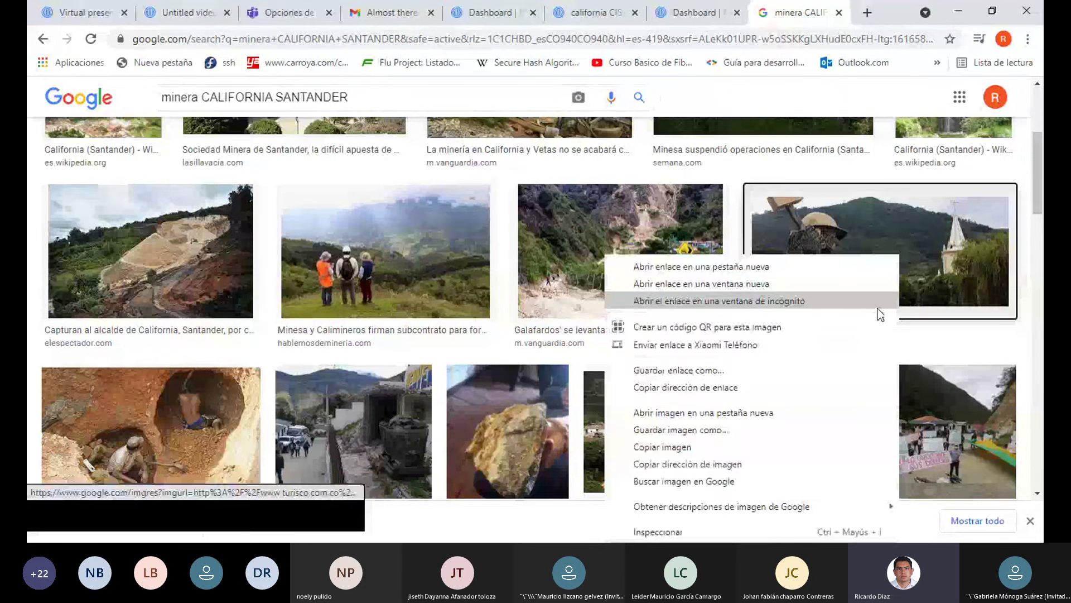
{"action": "left_click", "coordinate": [747, 433]}
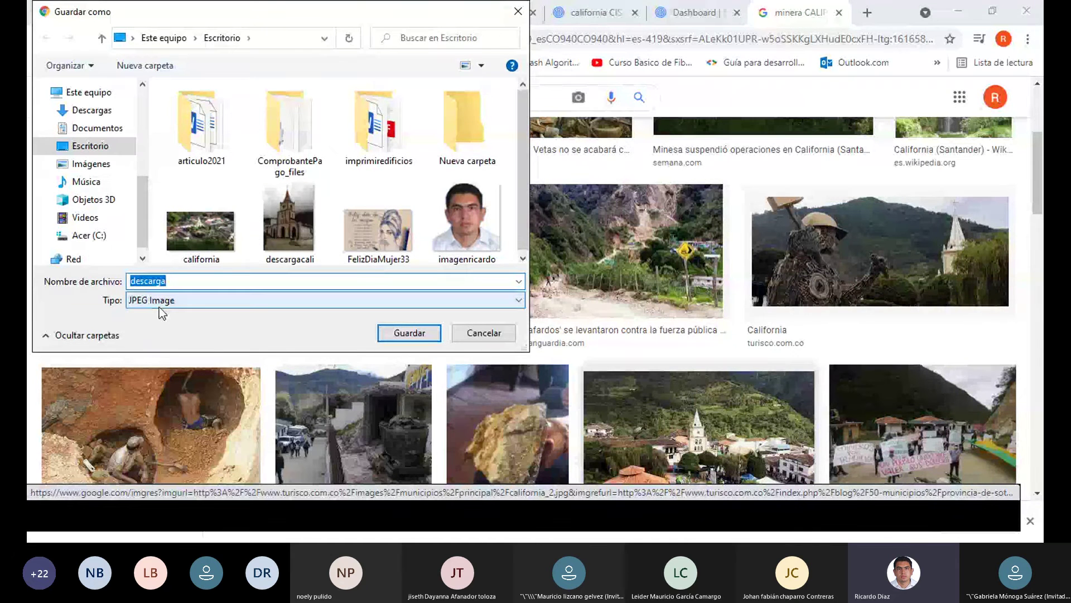
{"action": "type", "text": "mi"}
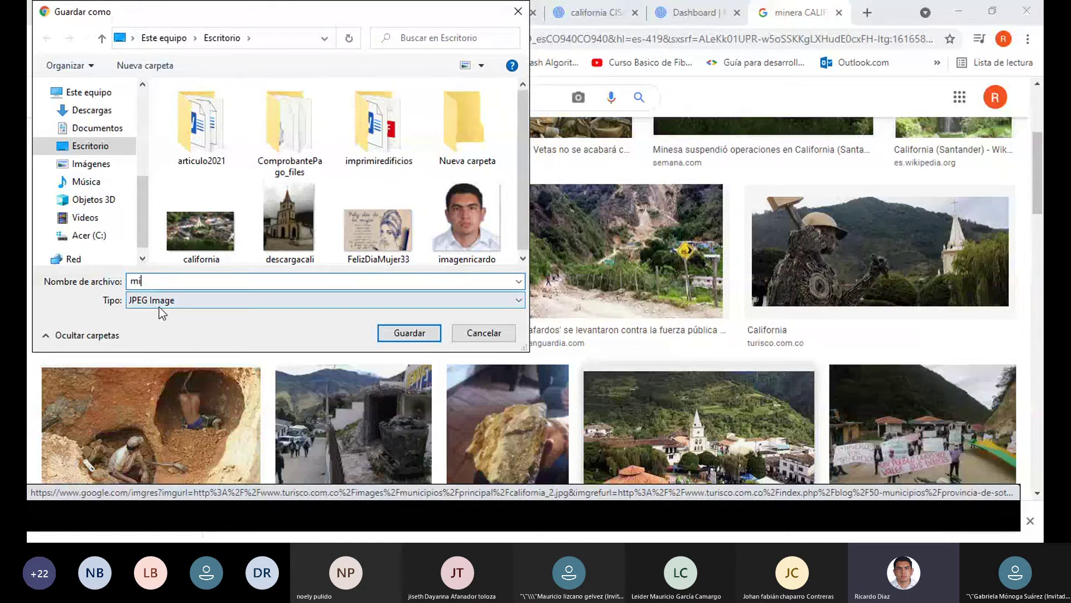
{"action": "type", "text": "neria"}
{"action": "left_click", "coordinate": [409, 330]}
- Return to the california CISA presentation and place the downloaded mineria.jpg in the white area beside the Mineria text
{"action": "left_click", "coordinate": [681, 15]}
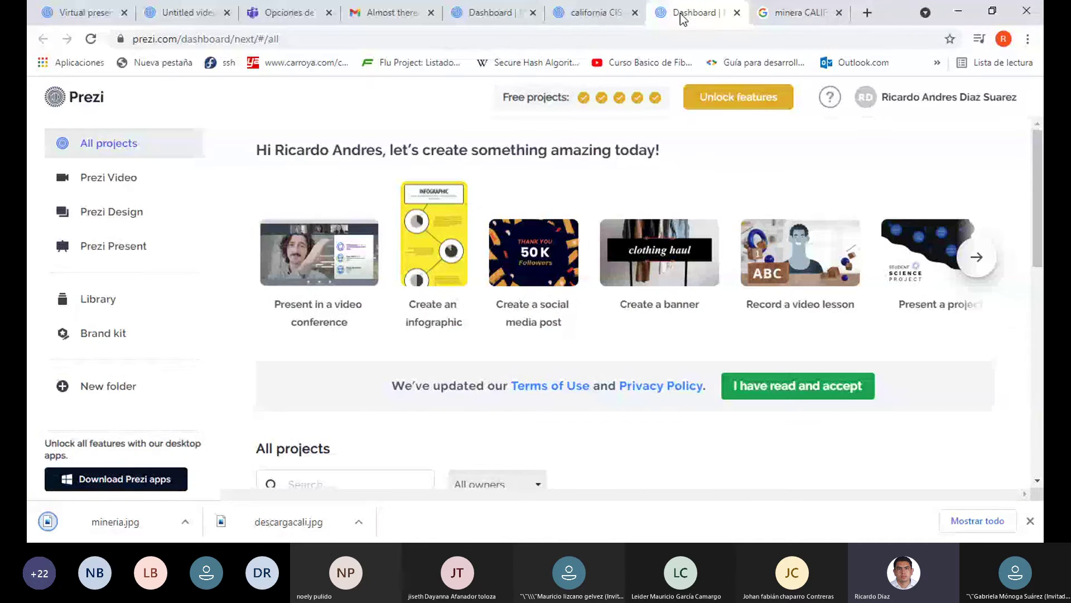
{"action": "left_click", "coordinate": [583, 11]}
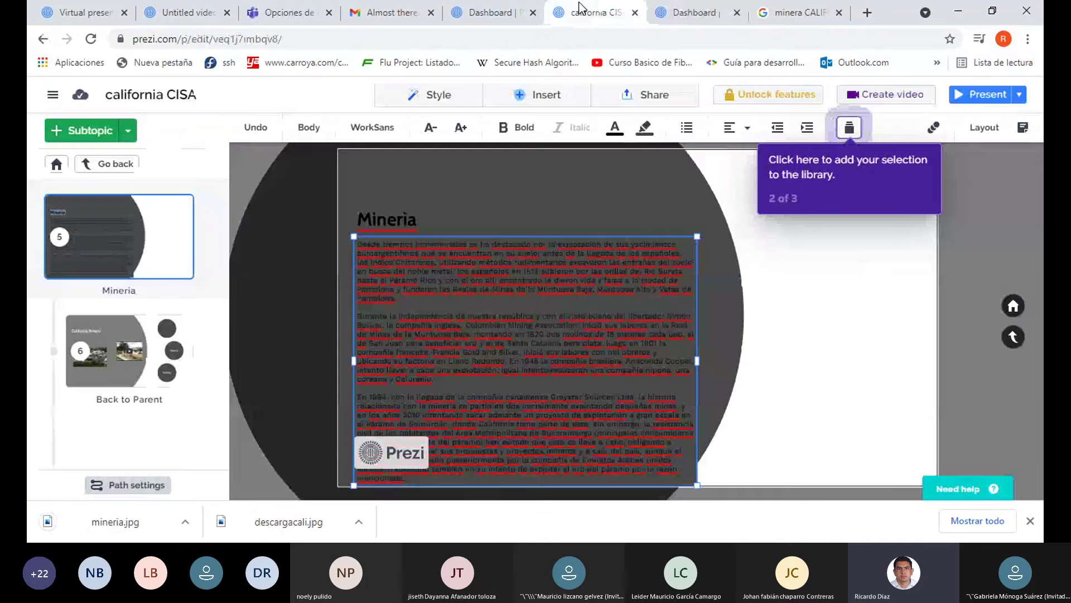
{"action": "left_click_drag", "start_coordinate": [581, 8], "coordinate": [725, 257]}
- Search Google for "historia minera CALIFORNIA SANTANDER" and show the video results
{"action": "left_click", "coordinate": [774, 14]}
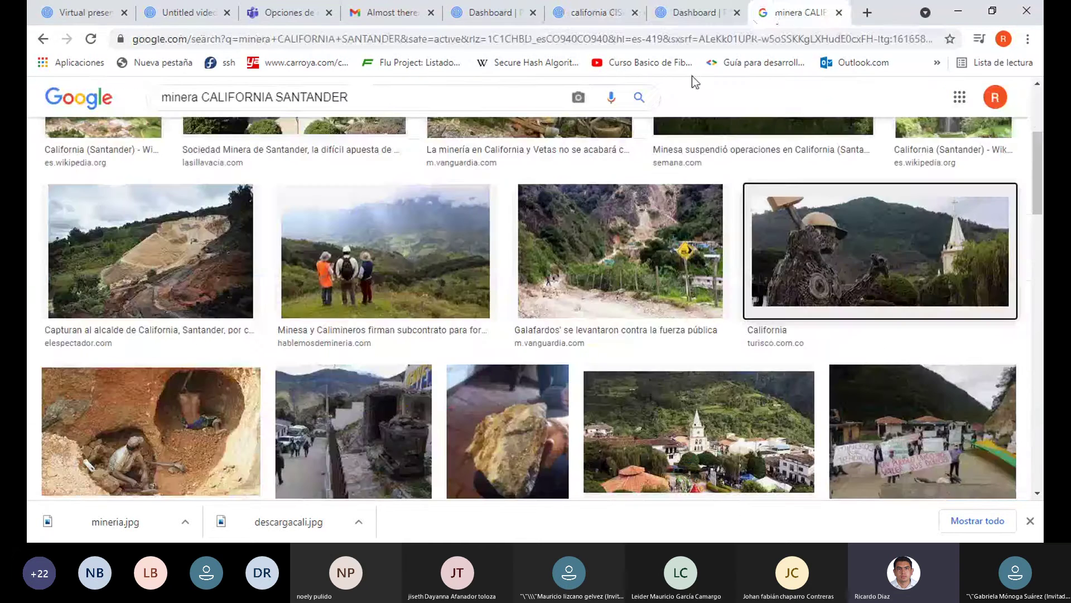
{"action": "scroll", "coordinate": [214, 408], "scroll_direction": "up", "scroll_amount": 4}
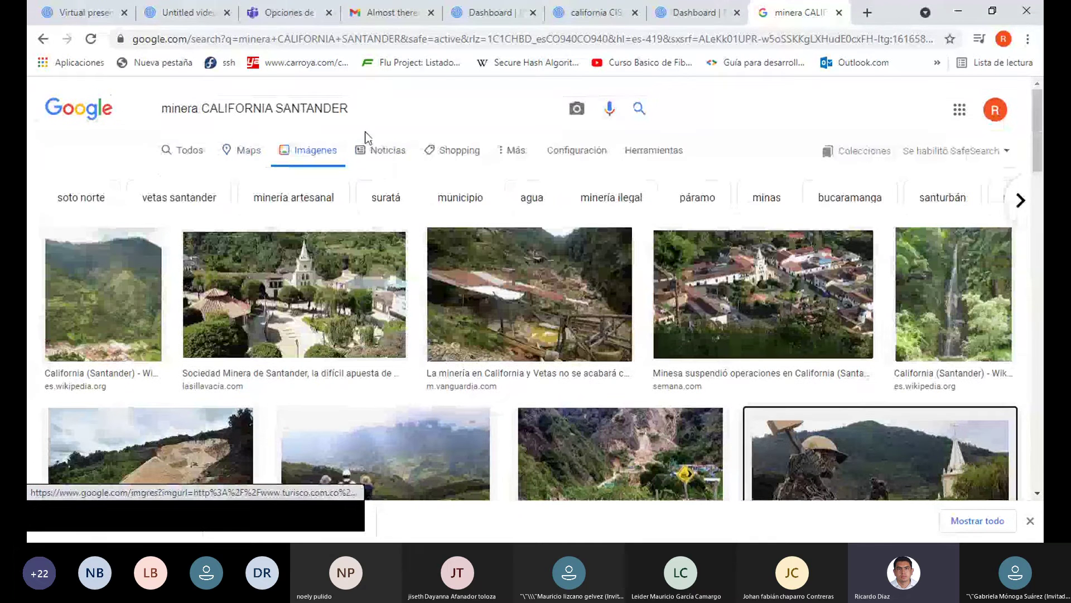
{"action": "left_click", "coordinate": [198, 159]}
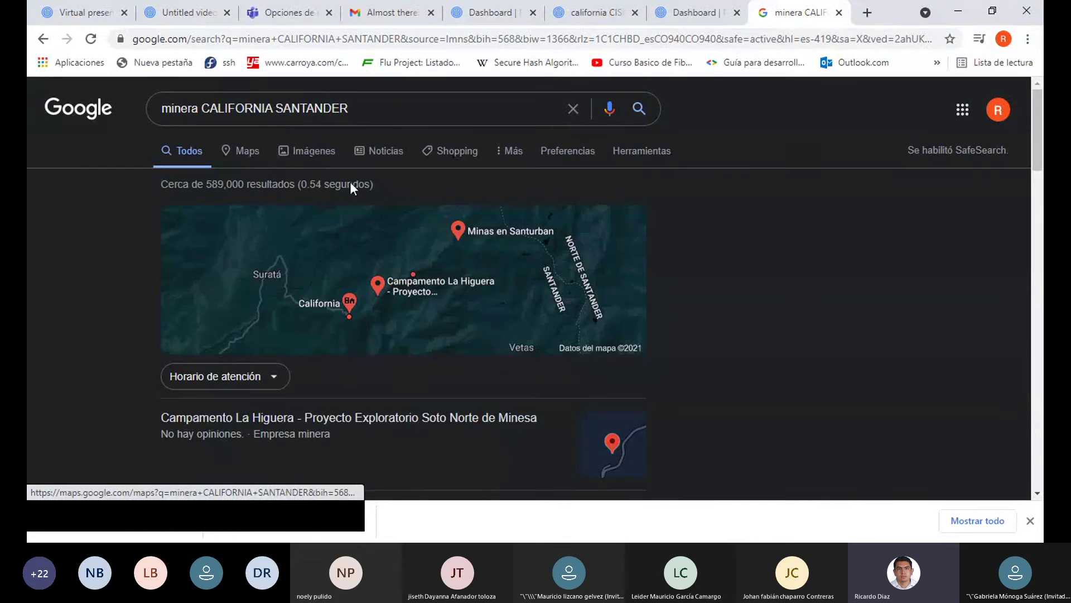
{"action": "left_click", "coordinate": [168, 109]}
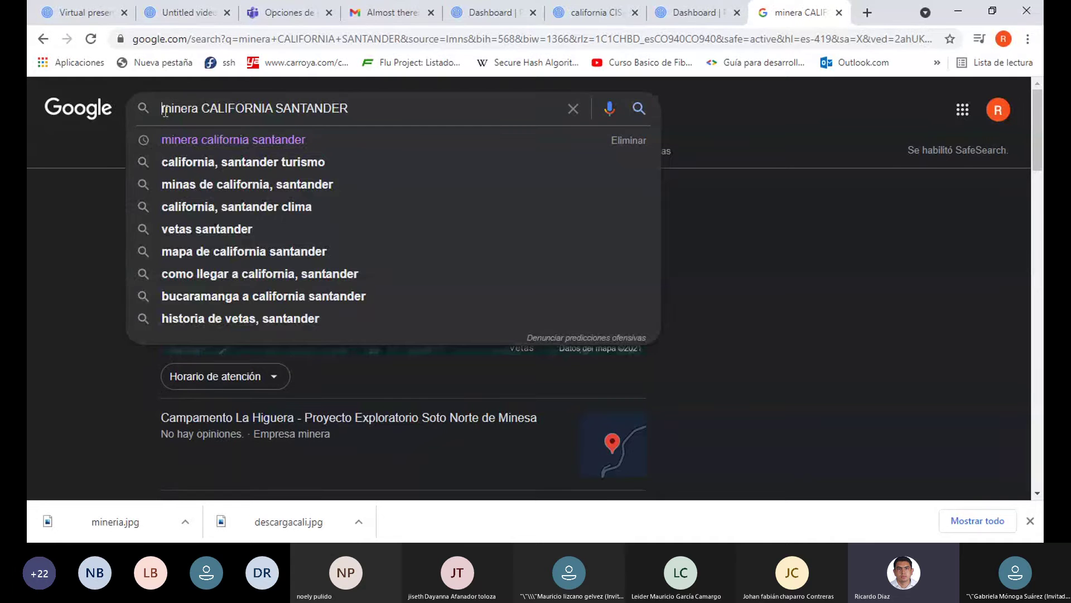
{"action": "type", "text": "historia"}
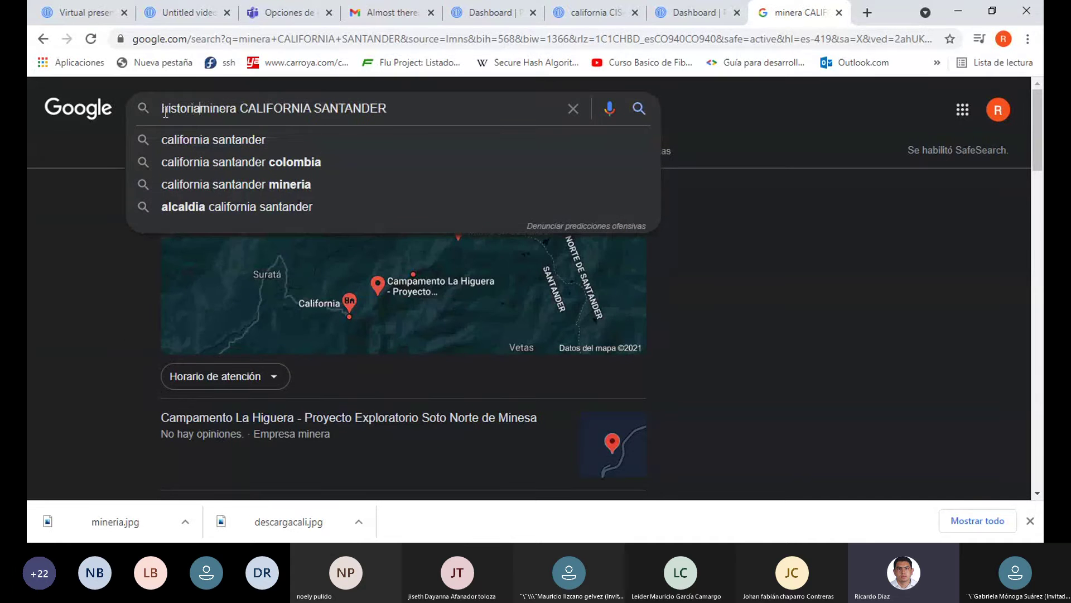
{"action": "key", "text": "Return"}
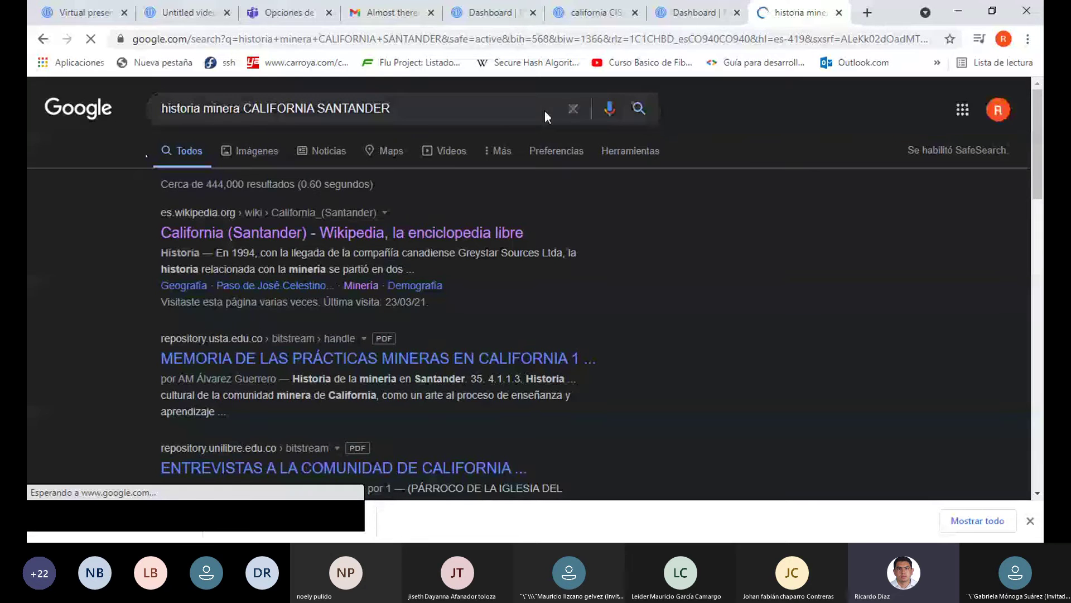
{"action": "left_click", "coordinate": [446, 168]}
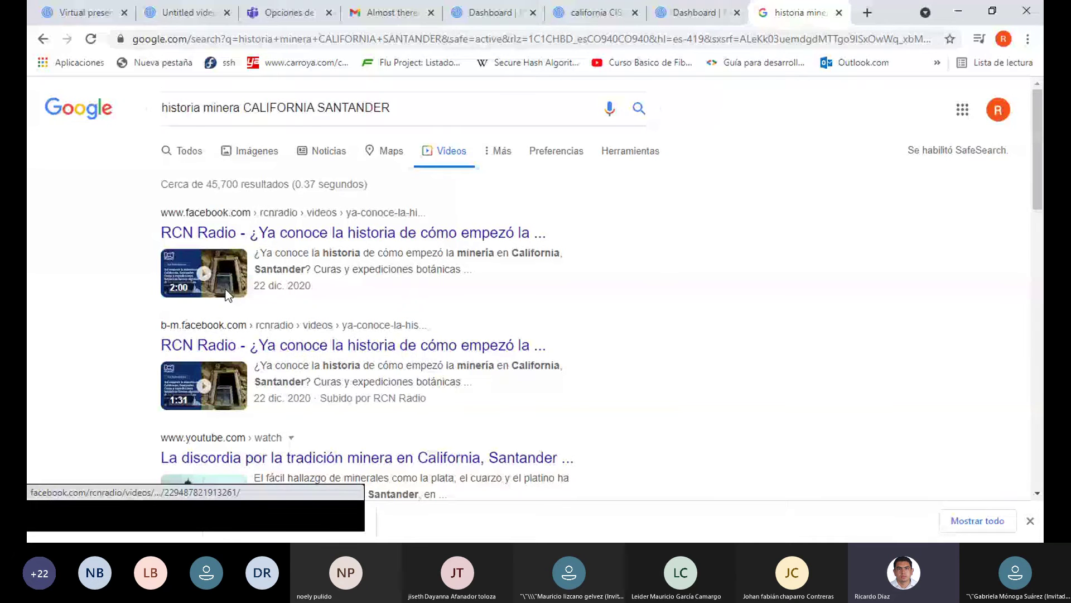
- Look through the video results and open El Tiempo's "400 años de tradición minera en Soto Norte"
{"action": "scroll", "coordinate": [521, 325], "scroll_direction": "down", "scroll_amount": 3}
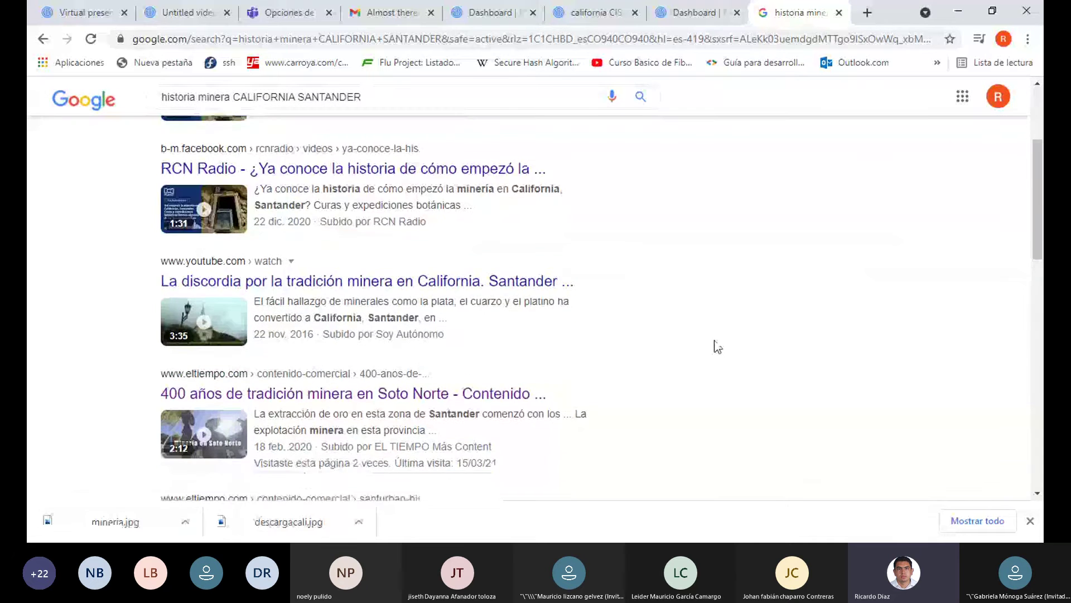
{"action": "scroll", "coordinate": [716, 346], "scroll_direction": "down", "scroll_amount": 2}
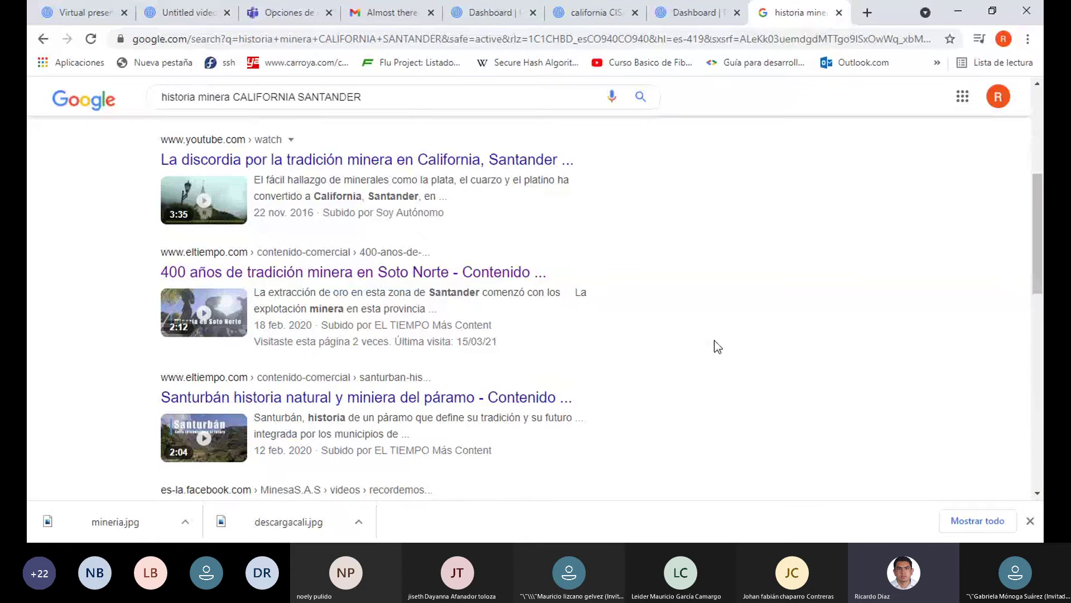
{"action": "scroll", "coordinate": [717, 346], "scroll_direction": "down", "scroll_amount": 1}
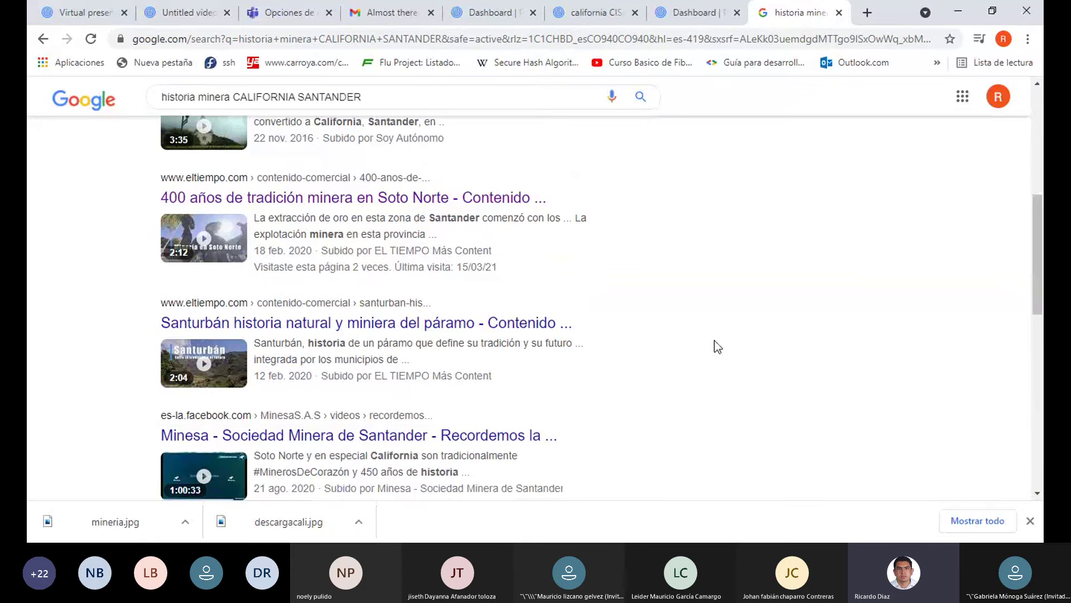
{"action": "scroll", "coordinate": [717, 346], "scroll_direction": "down", "scroll_amount": 1}
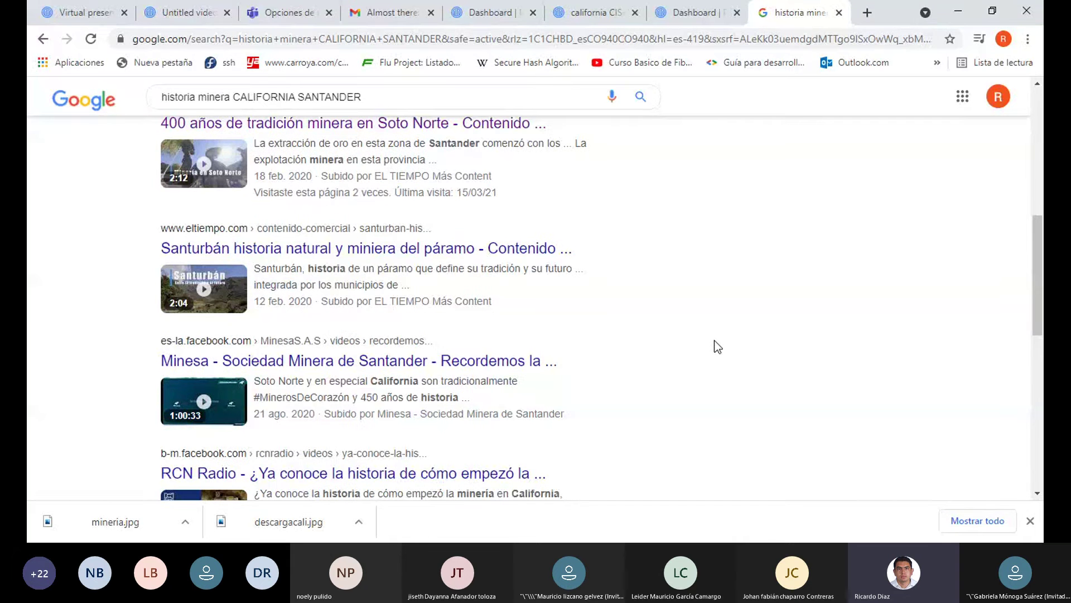
{"action": "scroll", "coordinate": [717, 347], "scroll_direction": "up", "scroll_amount": 2}
{"action": "left_click", "coordinate": [284, 273]}
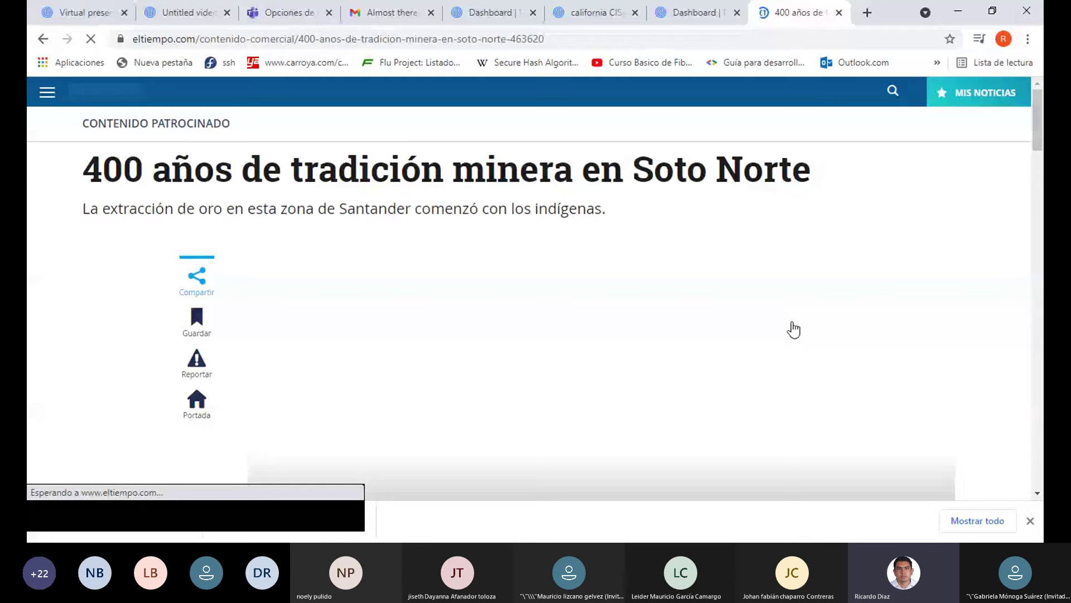
- Open the article's embedded video on YouTube, copy its web address and pause the playback
{"action": "scroll", "coordinate": [793, 329], "scroll_direction": "down", "scroll_amount": 5}
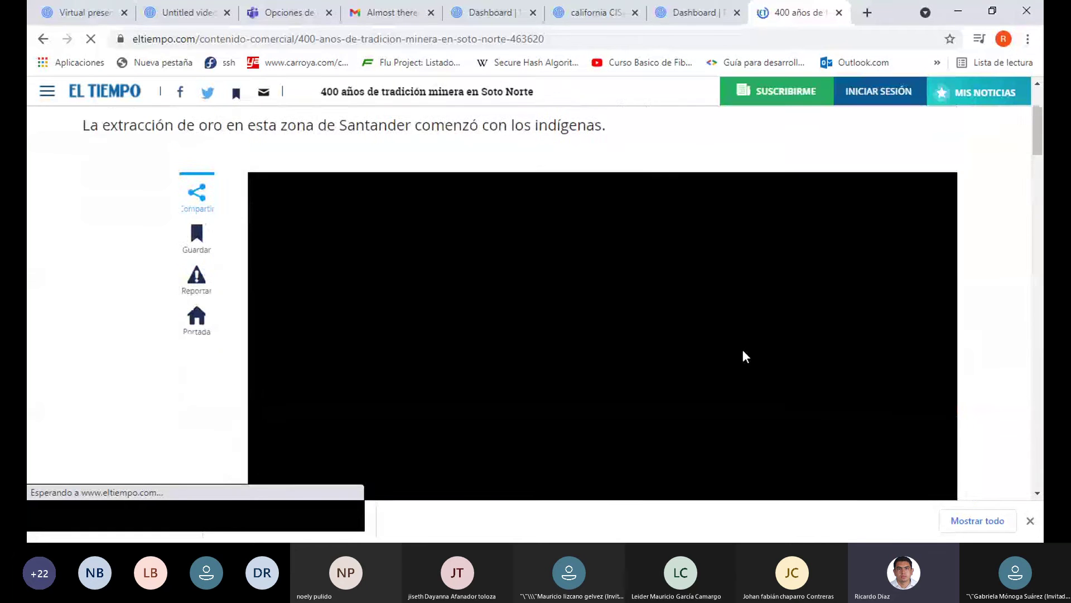
{"action": "left_click", "coordinate": [742, 349]}
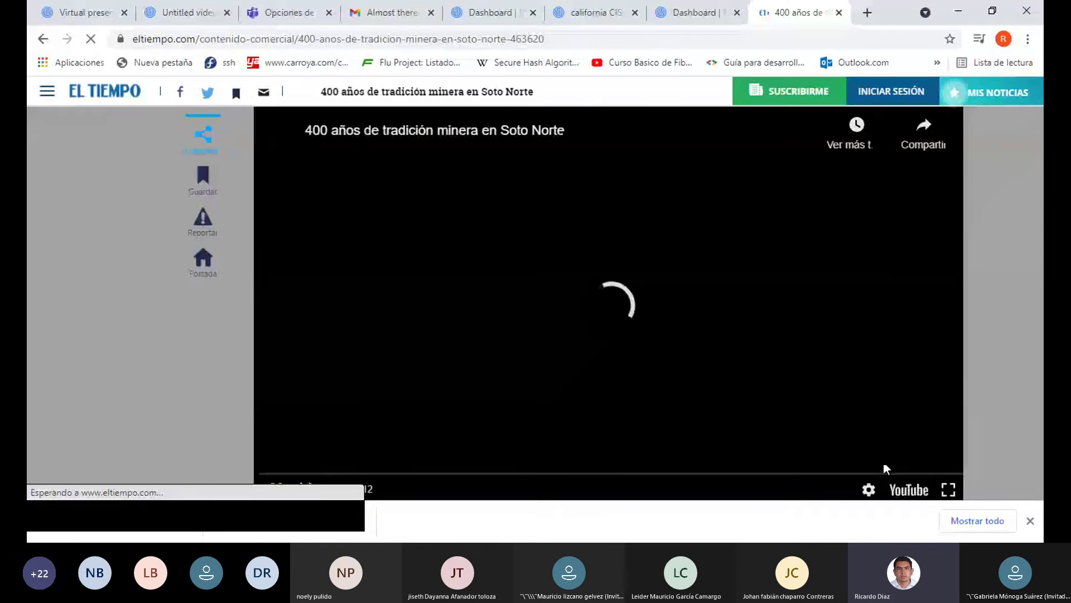
{"action": "left_click", "coordinate": [905, 491]}
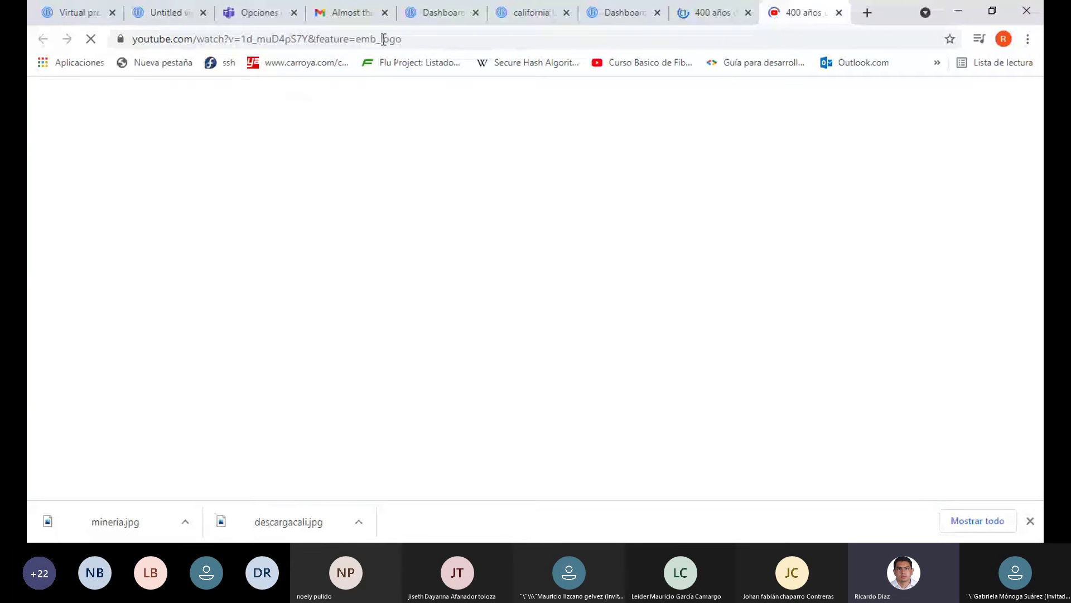
{"action": "left_click", "coordinate": [383, 39]}
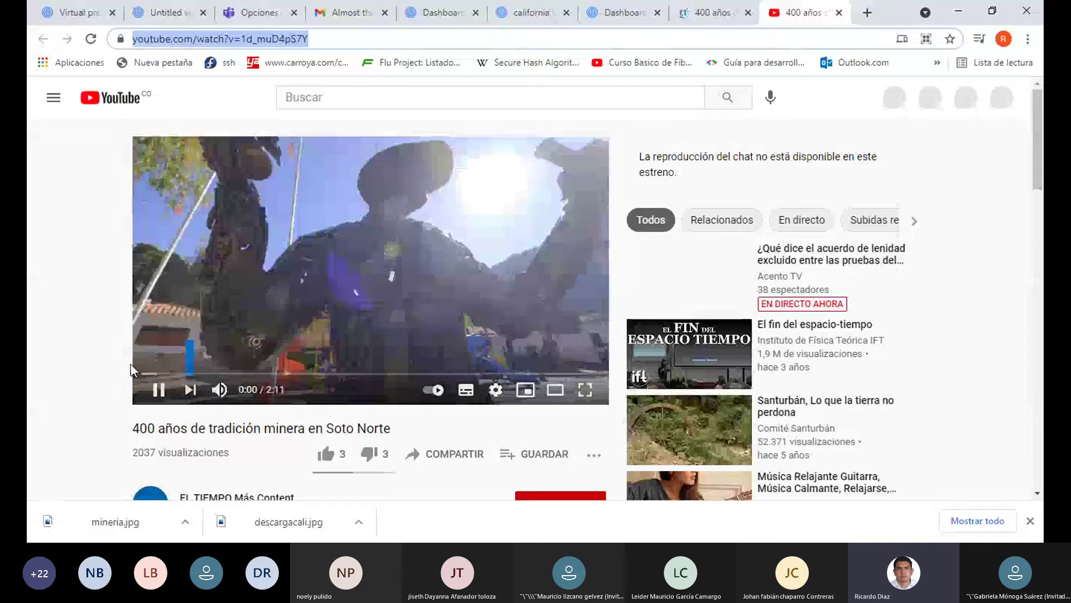
{"action": "left_click", "coordinate": [159, 390]}
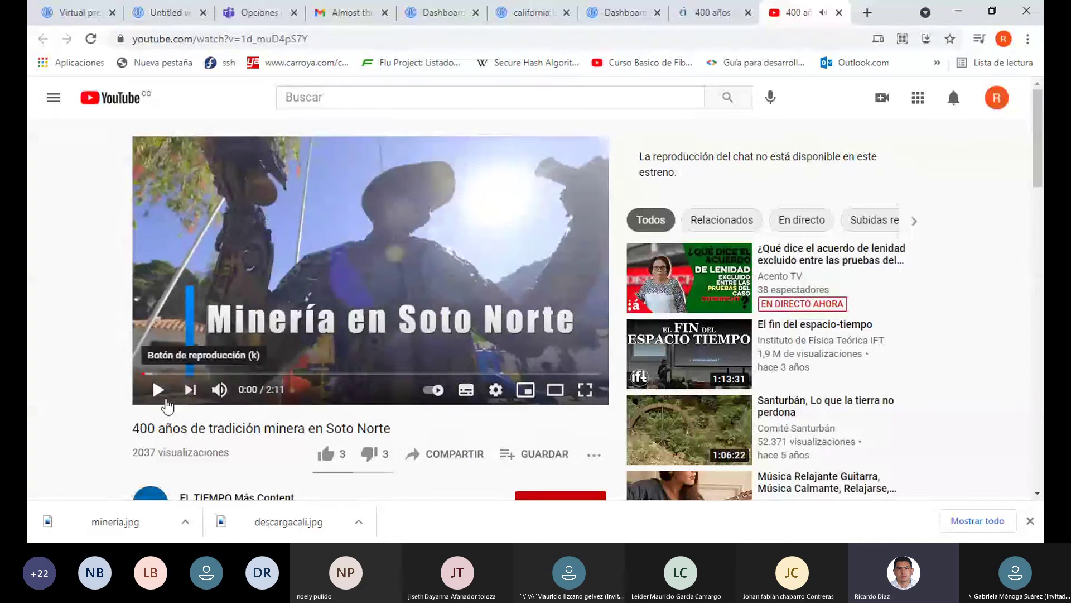
- Return to the california CISA presentation and embed the copied YouTube video on the Mineria slide
{"action": "left_click", "coordinate": [625, 16]}
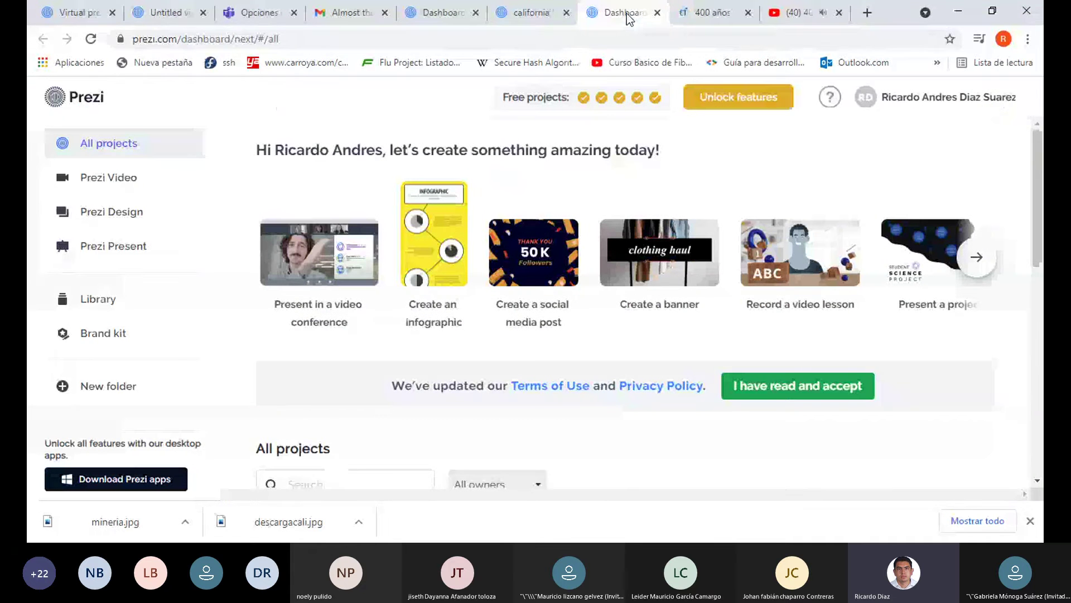
{"action": "left_click", "coordinate": [530, 13]}
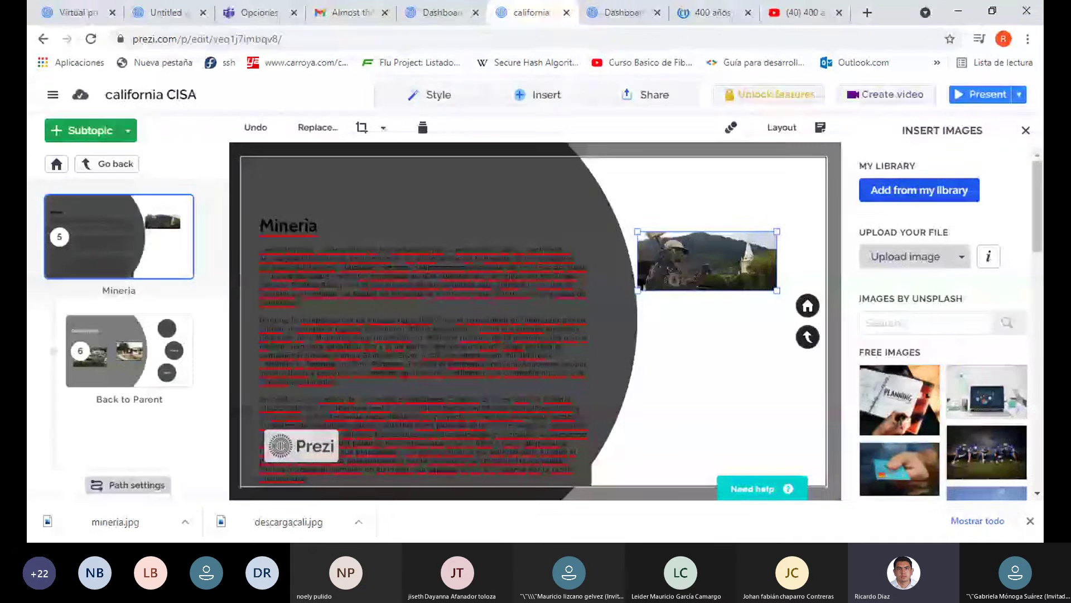
{"action": "left_click", "coordinate": [512, 101]}
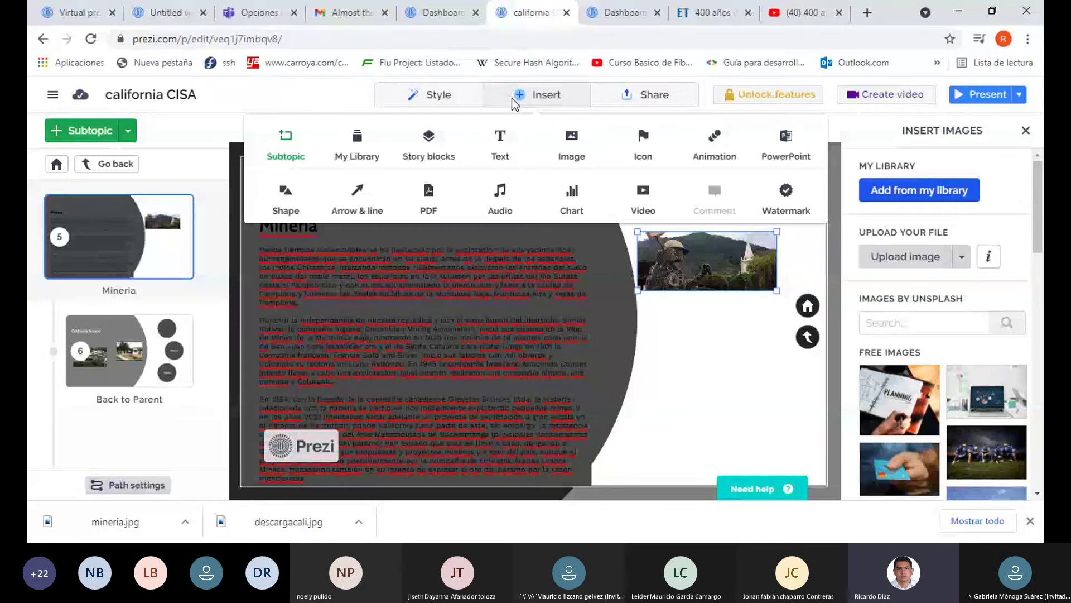
{"action": "left_click", "coordinate": [641, 208]}
{"action": "left_click", "coordinate": [964, 325]}
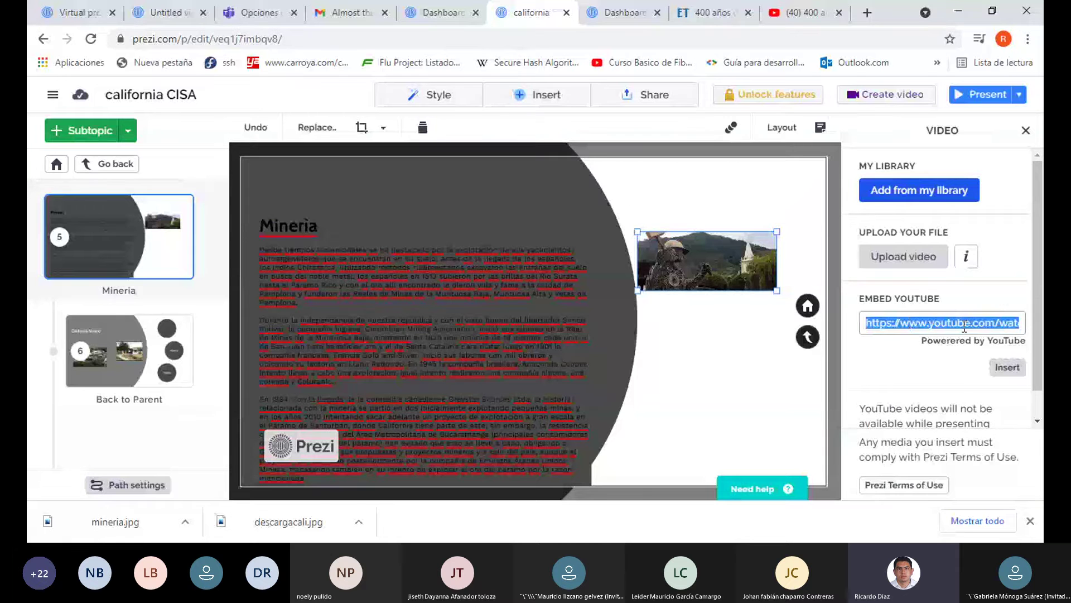
{"action": "key", "text": "ctrl+v"}
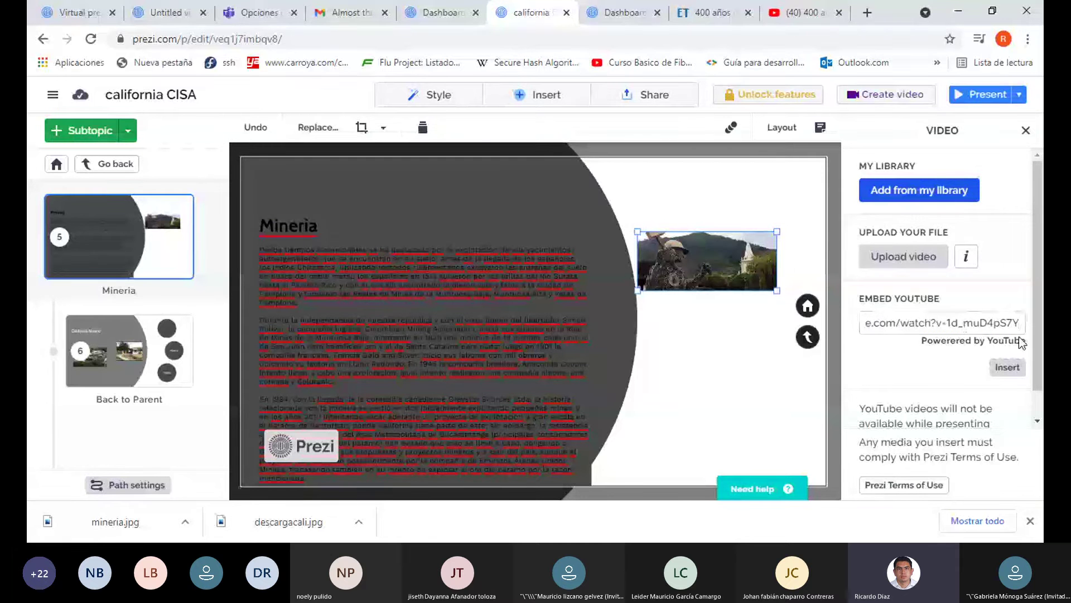
{"action": "left_click", "coordinate": [1008, 369]}
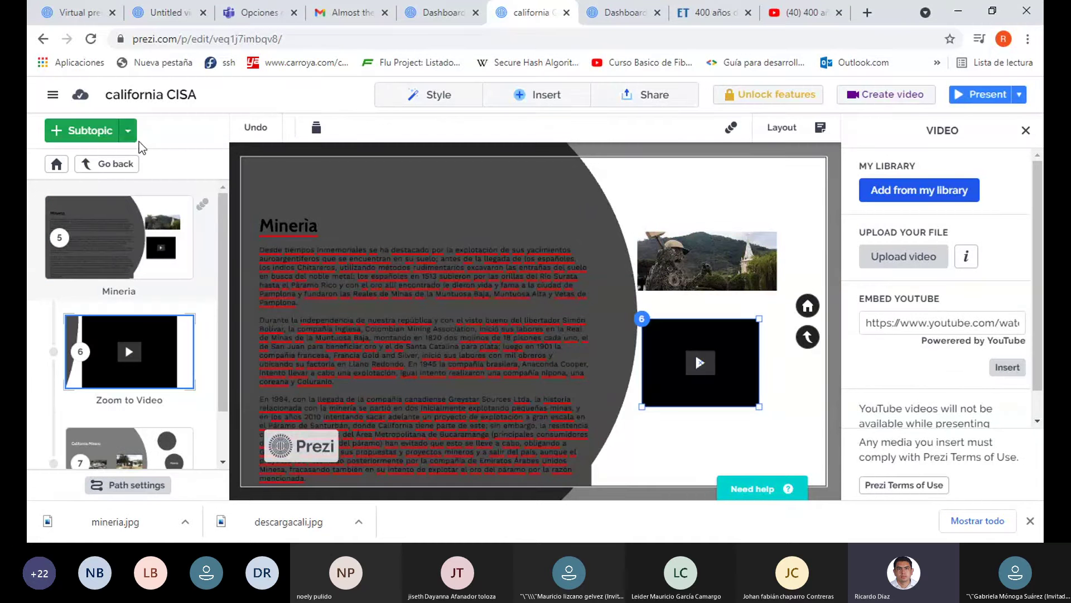
- Start presenting california CISA from the Mineria slide and step back through the path to the opening Soto Norte slide
{"action": "scroll", "coordinate": [132, 272], "scroll_direction": "down", "scroll_amount": 1}
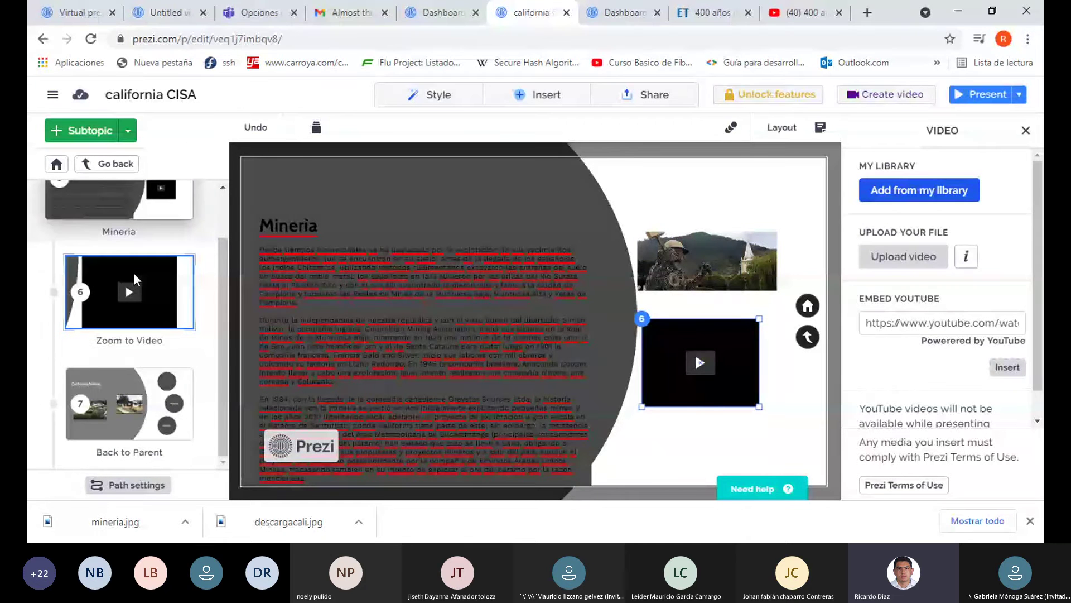
{"action": "scroll", "coordinate": [133, 272], "scroll_direction": "up", "scroll_amount": 1}
{"action": "scroll", "coordinate": [133, 272], "scroll_direction": "up", "scroll_amount": 1}
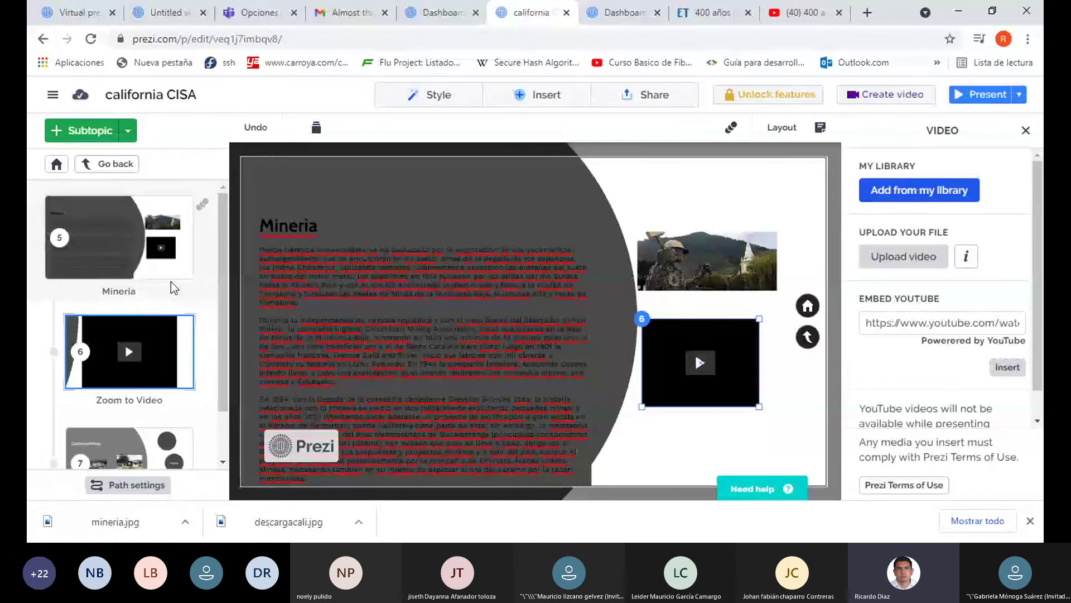
{"action": "left_click", "coordinate": [967, 96]}
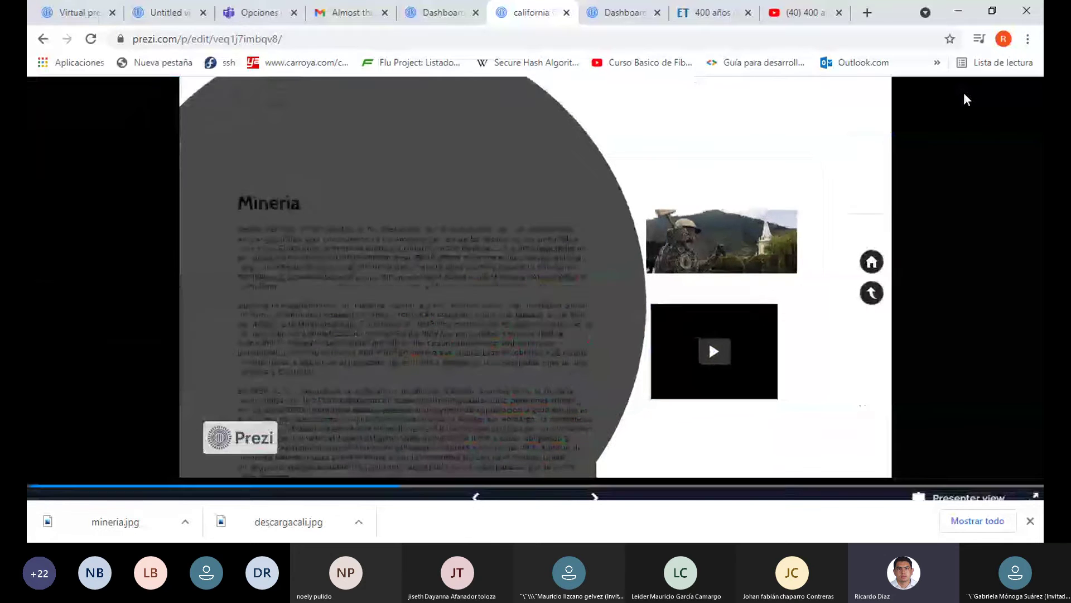
{"action": "left_click", "coordinate": [462, 496]}
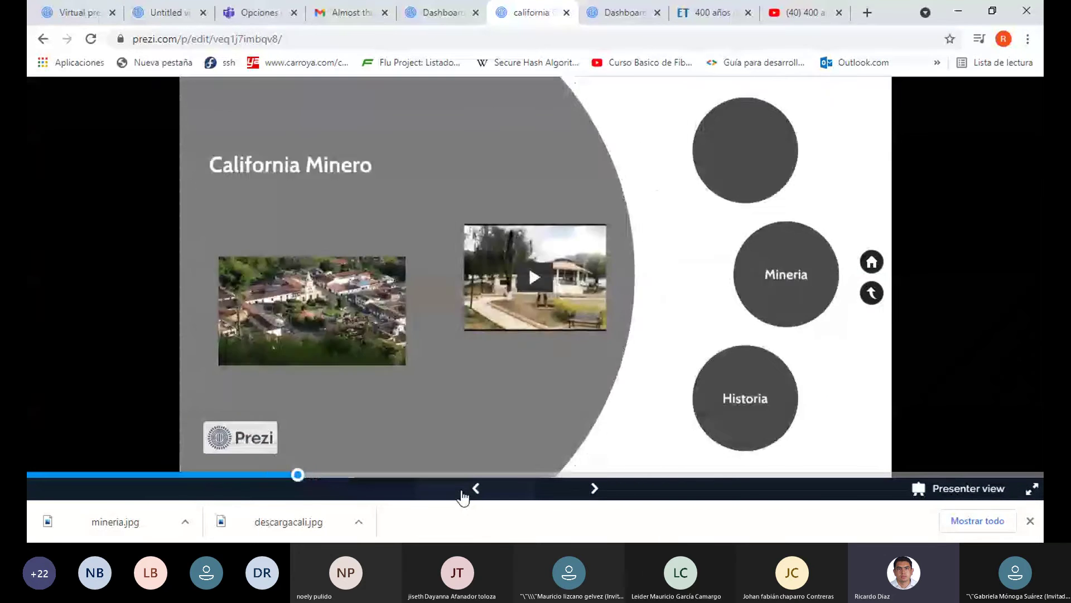
{"action": "left_click", "coordinate": [462, 496]}
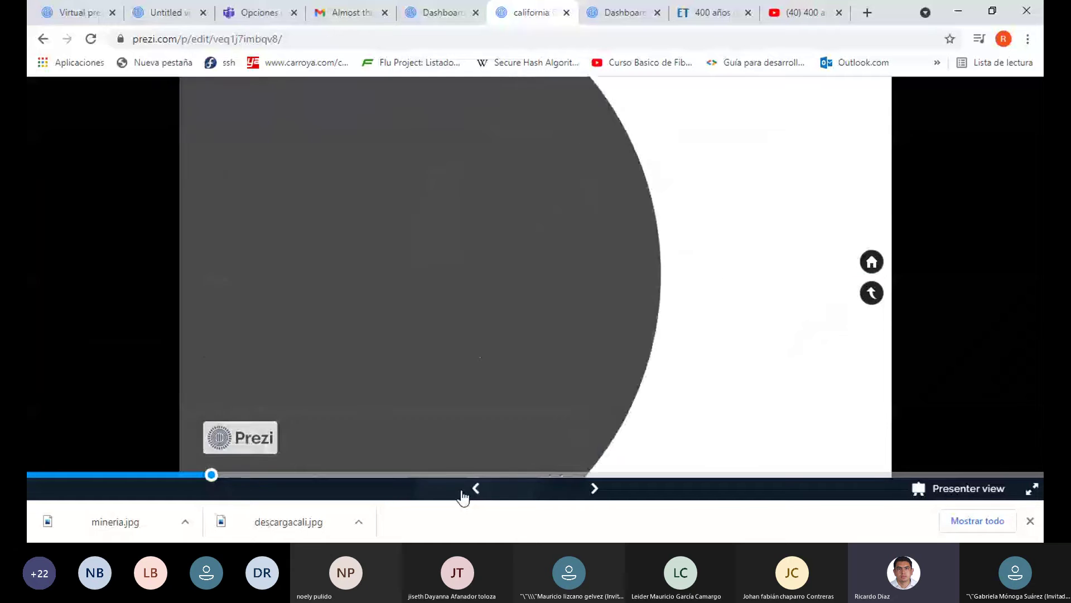
{"action": "left_click", "coordinate": [462, 495]}
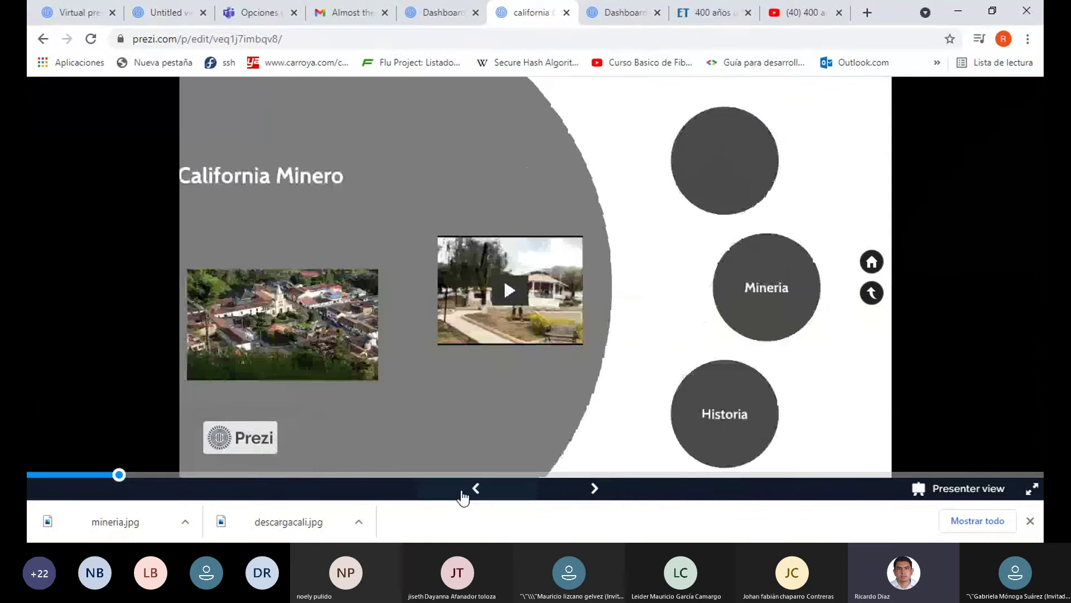
{"action": "left_click", "coordinate": [462, 495]}
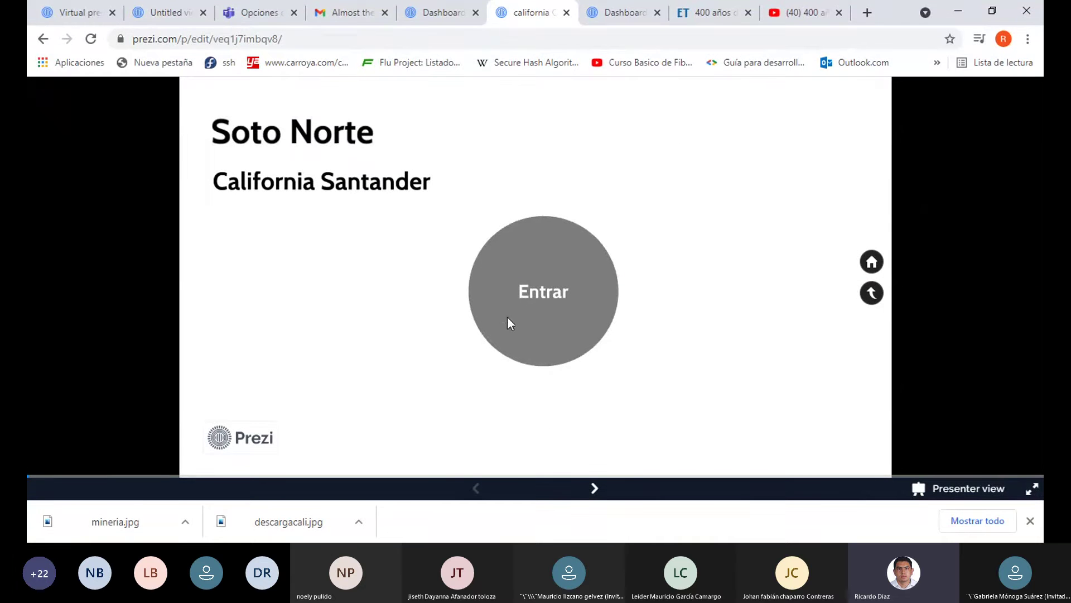
- Enter the California Minero overview, open the Mineria topic, zoom into its photo and return to the topic
{"action": "left_click", "coordinate": [531, 292]}
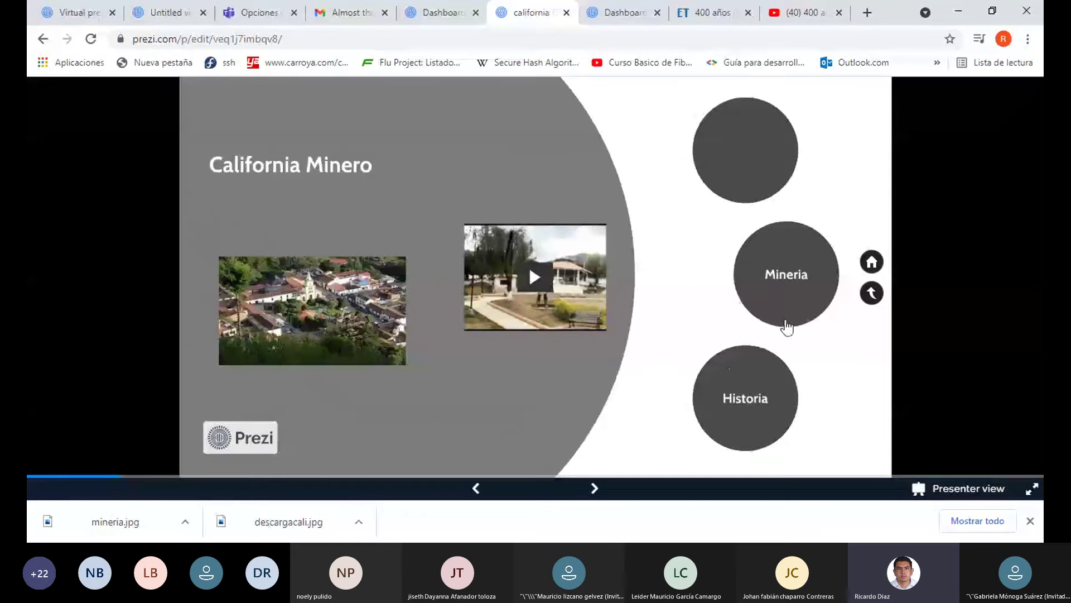
{"action": "left_click", "coordinate": [792, 284]}
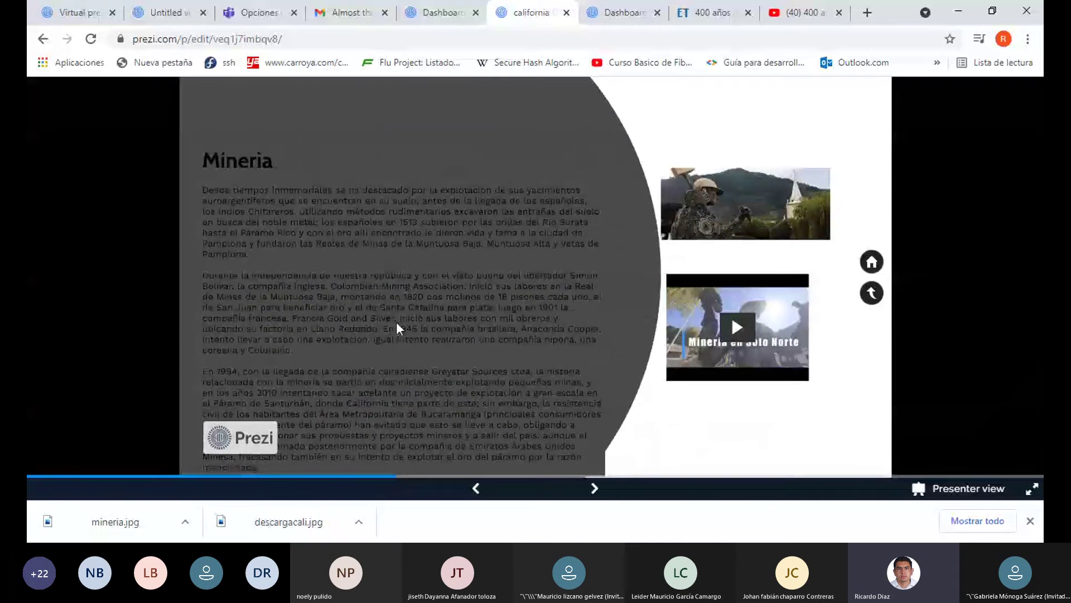
{"action": "left_click", "coordinate": [748, 179]}
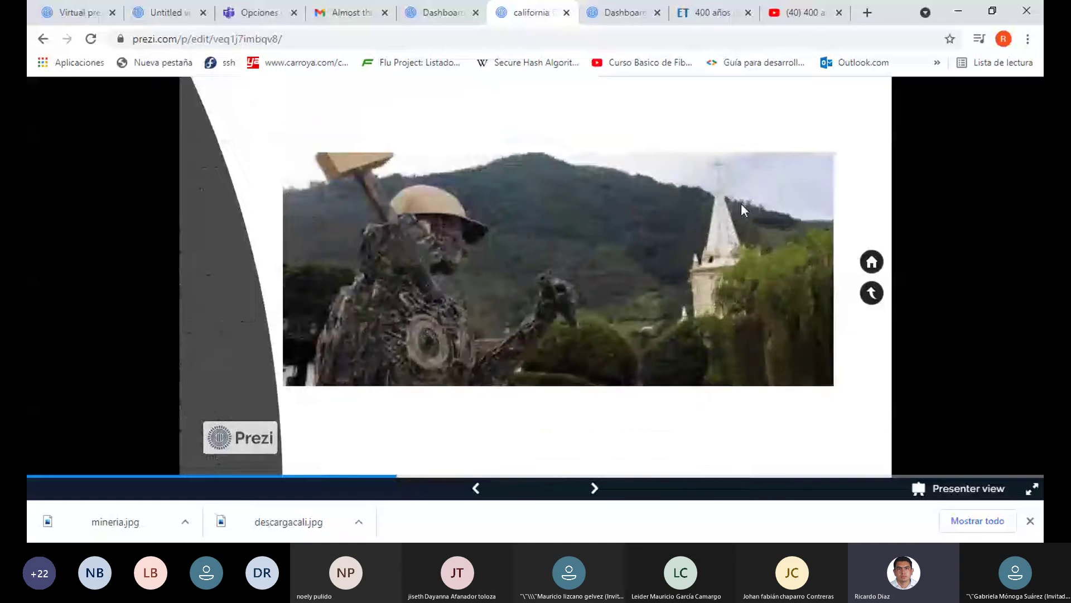
{"action": "left_click", "coordinate": [476, 488]}
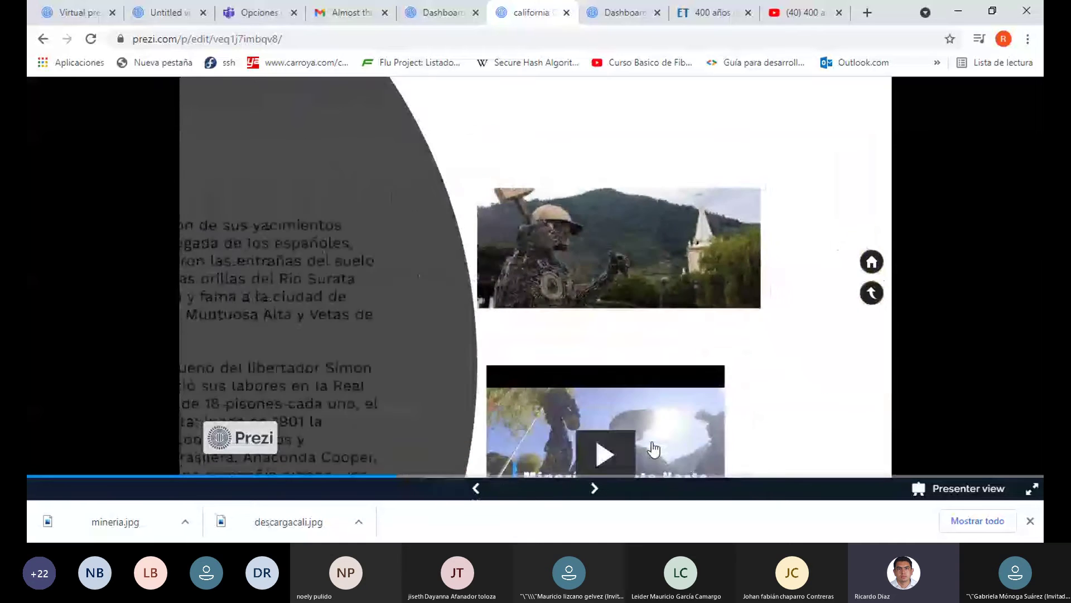
- Play the embedded Mineria video in the presentation, leave it and go back to the California Minero overview
{"action": "left_click", "coordinate": [760, 317]}
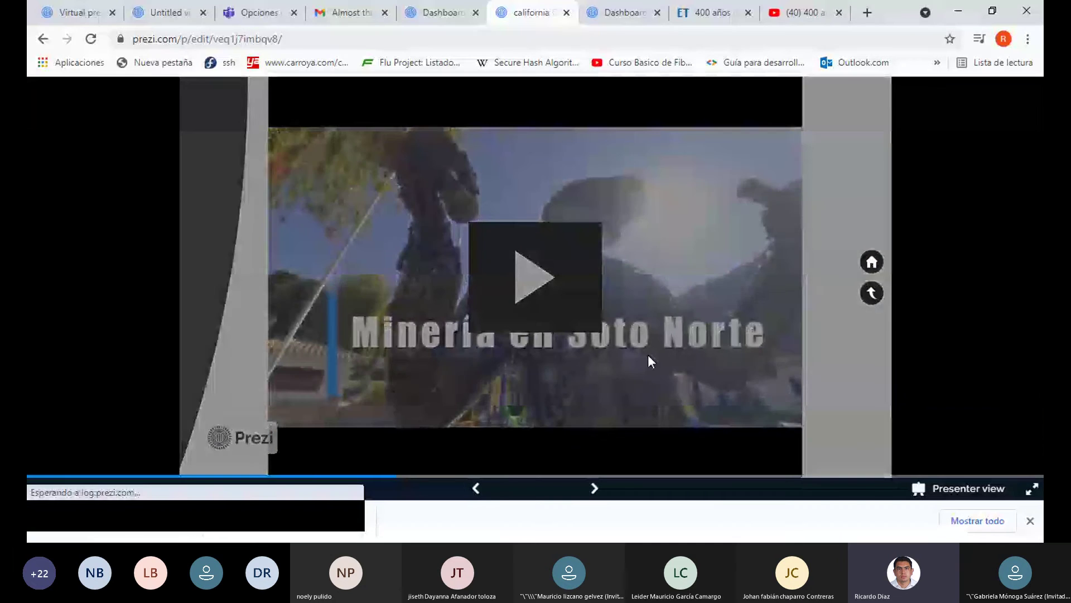
{"action": "left_click", "coordinate": [642, 360]}
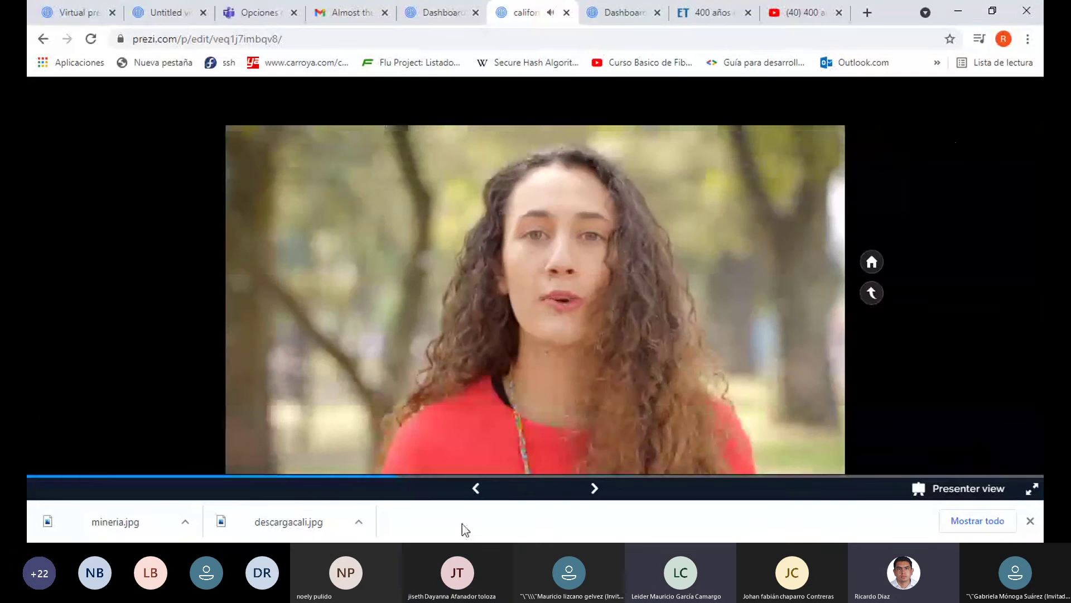
{"action": "left_click", "coordinate": [479, 488]}
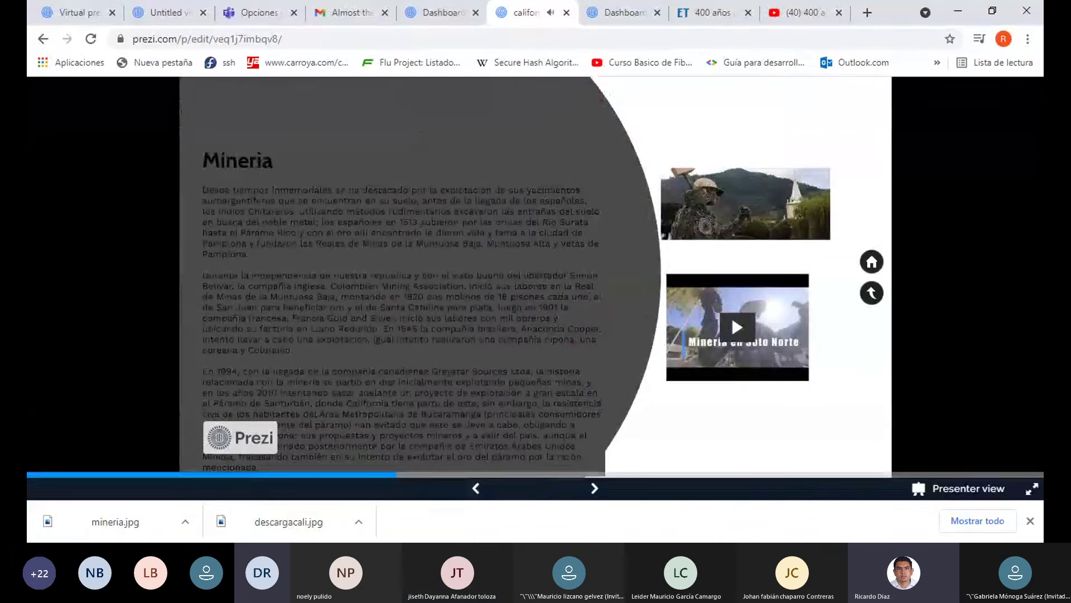
{"action": "left_click", "coordinate": [478, 487]}
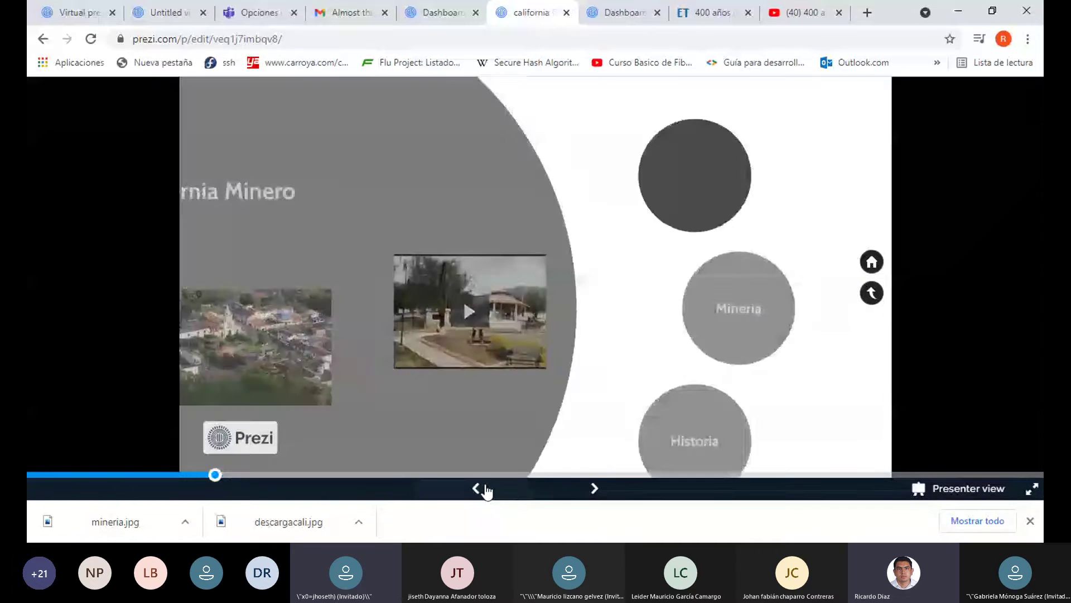
{"action": "left_click", "coordinate": [597, 492]}
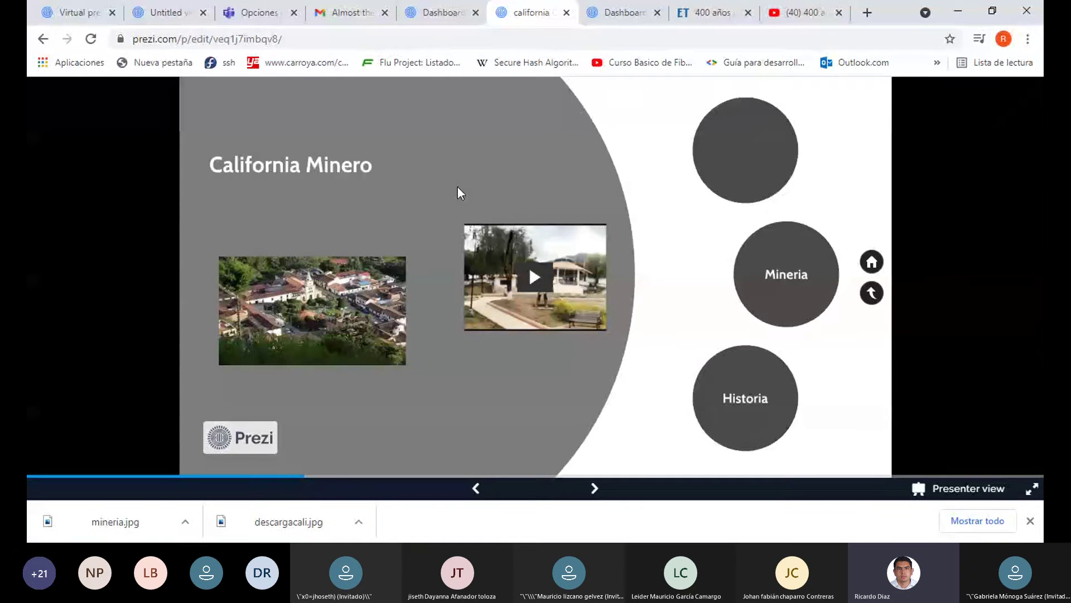
- Check the Prezi dashboard's project list for the california CISA presentation
{"action": "left_click", "coordinate": [416, 17]}
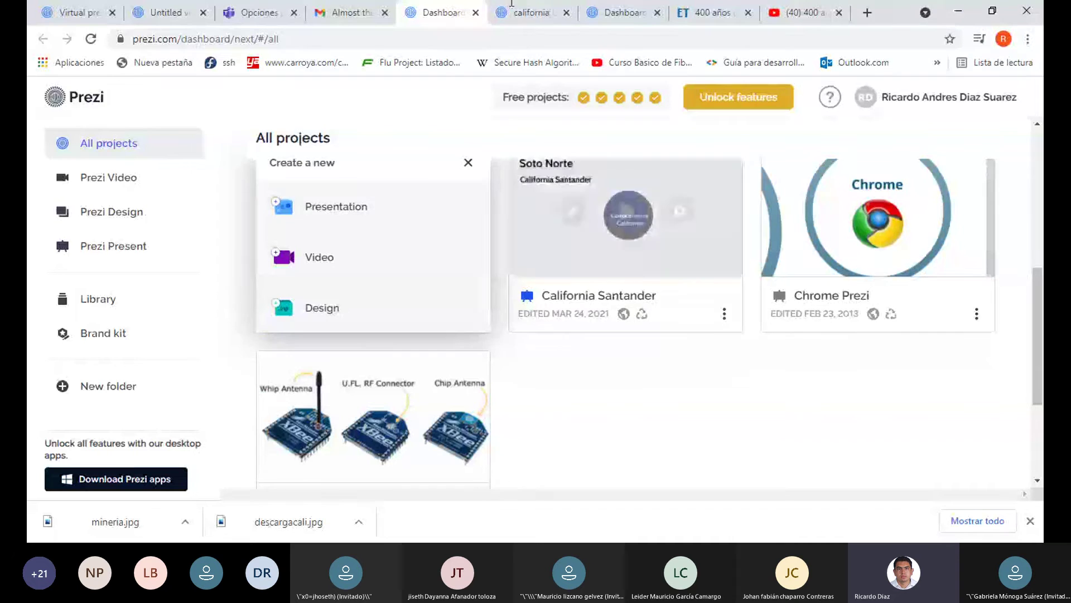
{"action": "left_click", "coordinate": [562, 2]}
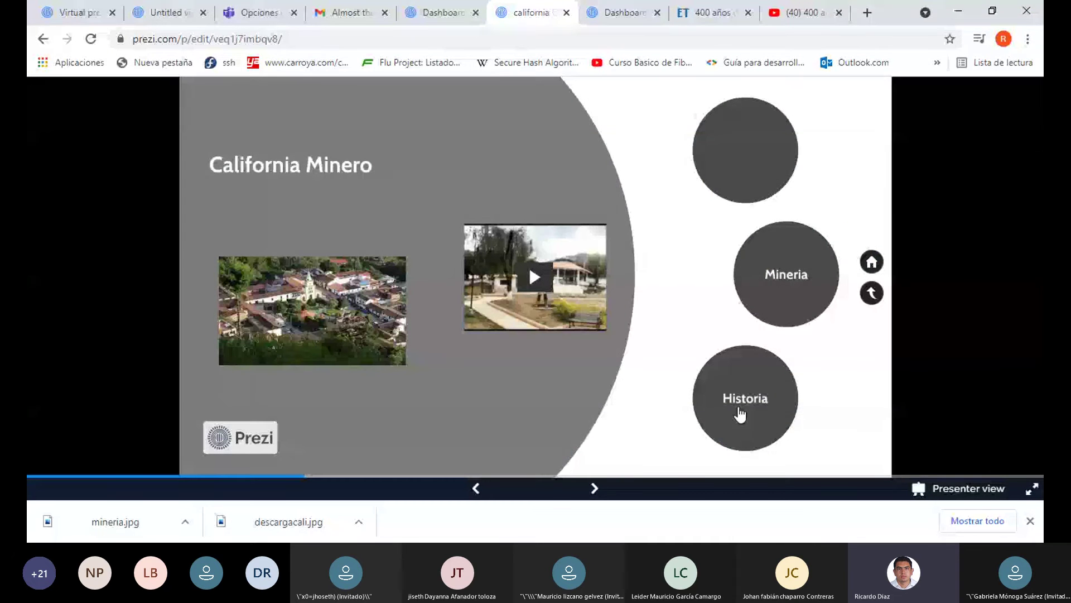
{"action": "key", "text": "ctrl+shift+Tab"}
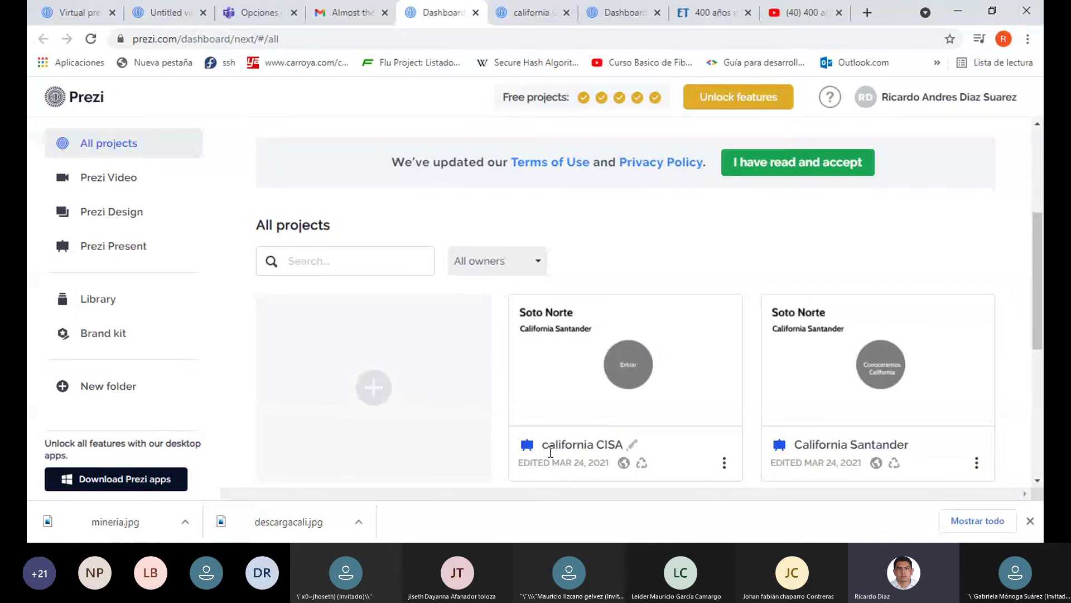
{"action": "mouse_move", "coordinate": [598, 480]}
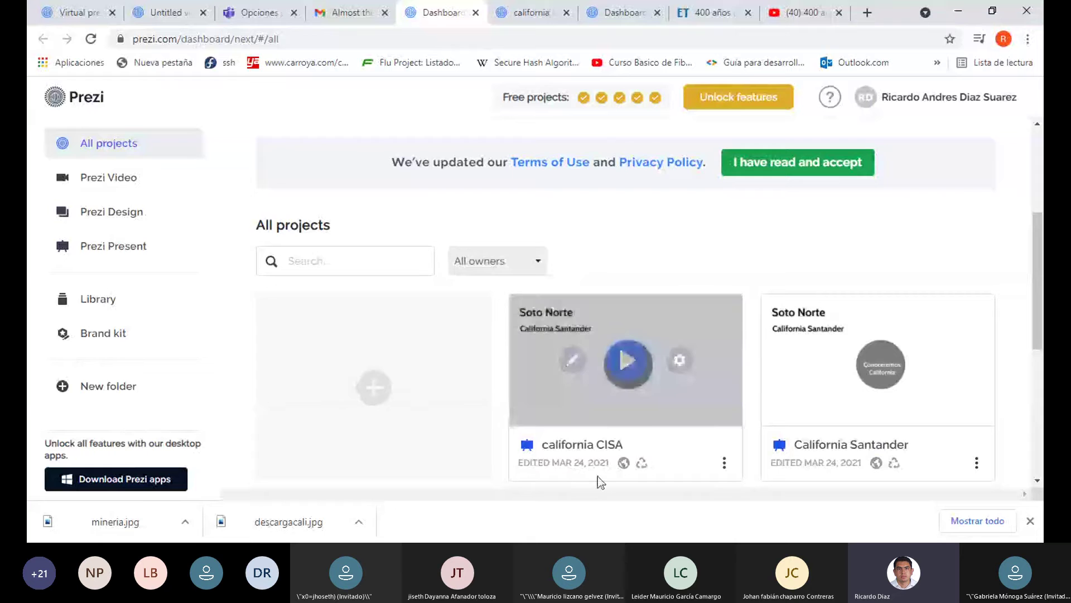
{"action": "scroll", "coordinate": [598, 476], "scroll_direction": "up", "scroll_amount": 4}
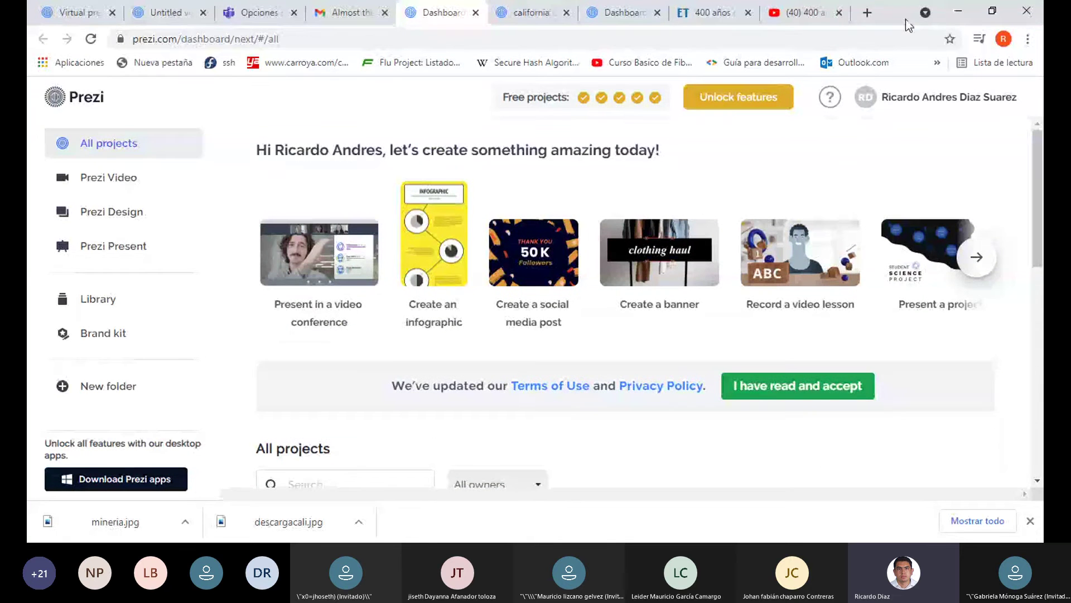
- Return to the california CISA presentation in its editing view with the browser window maximized
{"action": "left_click", "coordinate": [992, 11]}
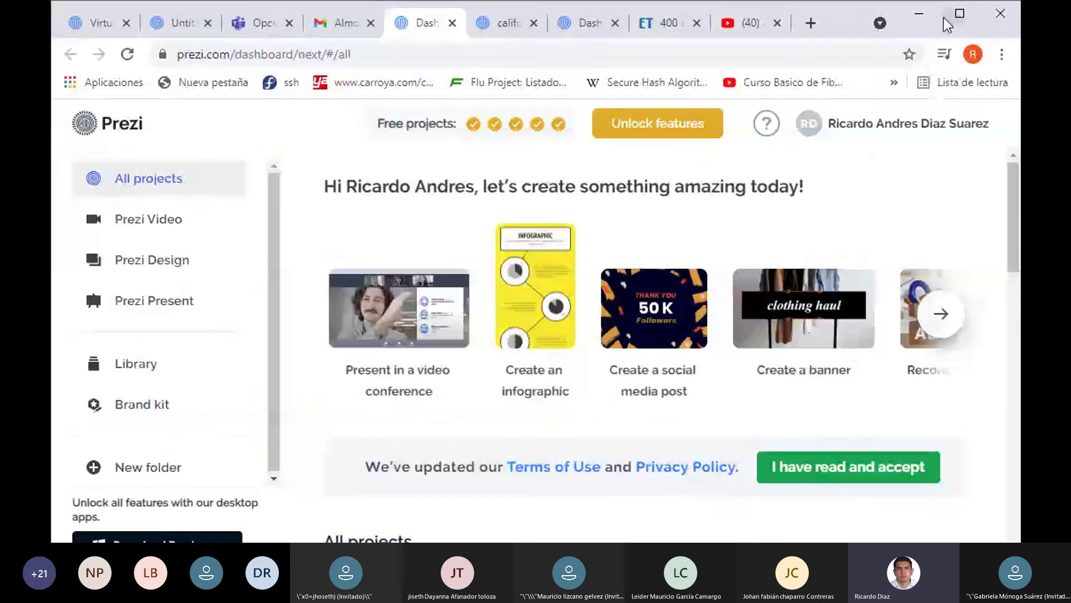
{"action": "left_click", "coordinate": [959, 14]}
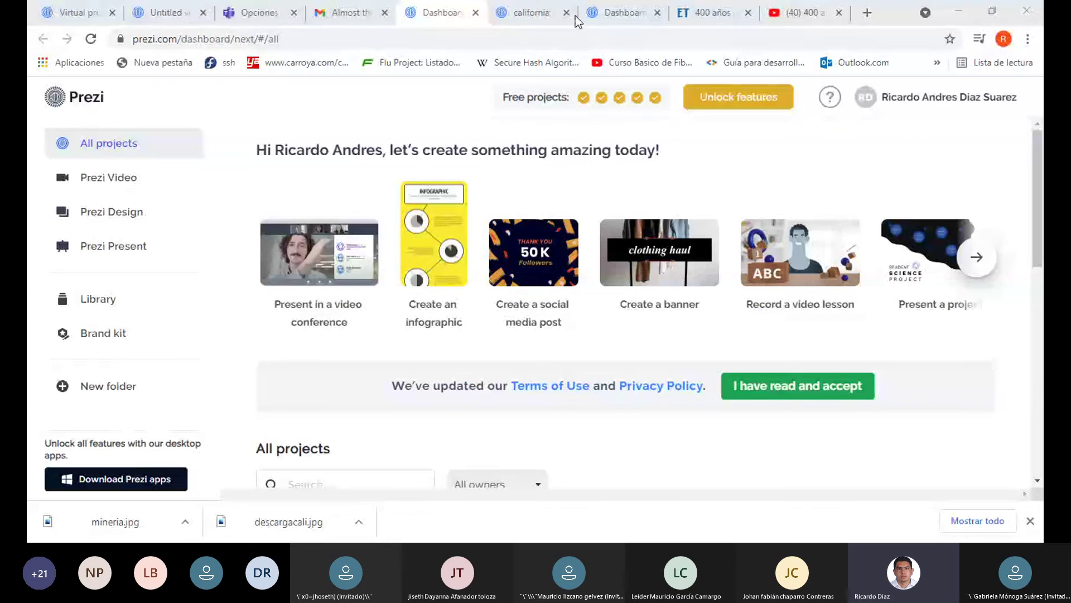
{"action": "double_click", "coordinate": [899, 18]}
{"action": "left_click", "coordinate": [489, 27]}
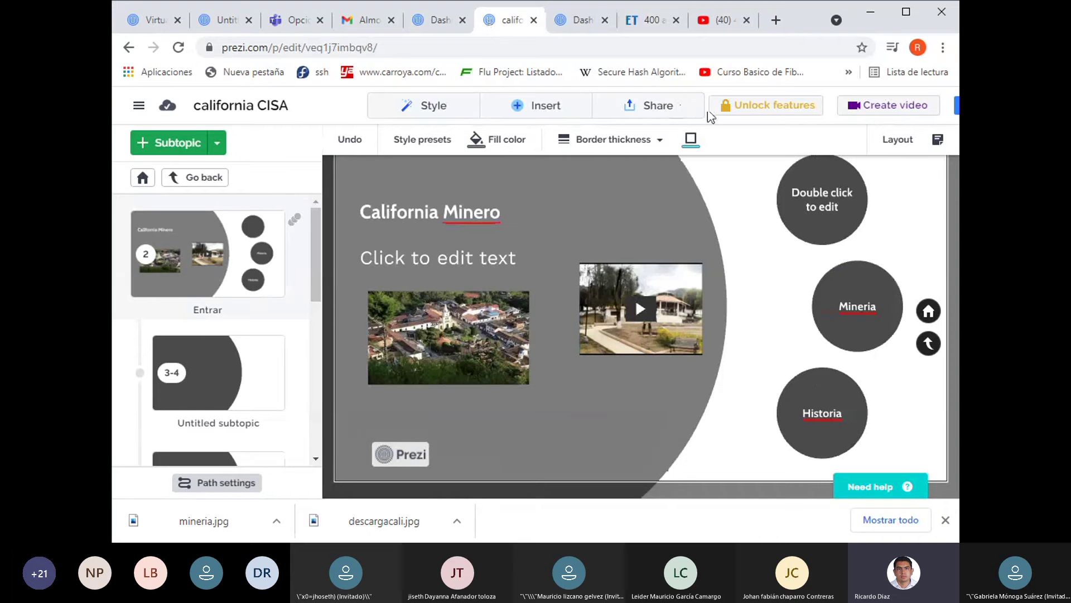
{"action": "left_click", "coordinate": [902, 21]}
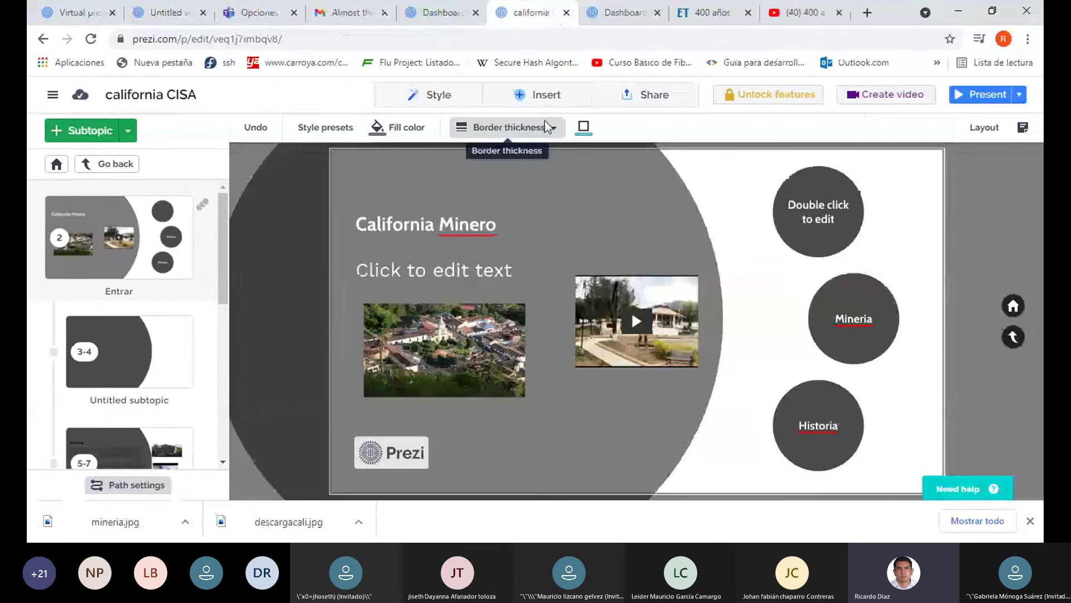
- Create a view link for california CISA with "cisa" as the company or viewer's name, and copy the link
{"action": "left_click", "coordinate": [655, 98]}
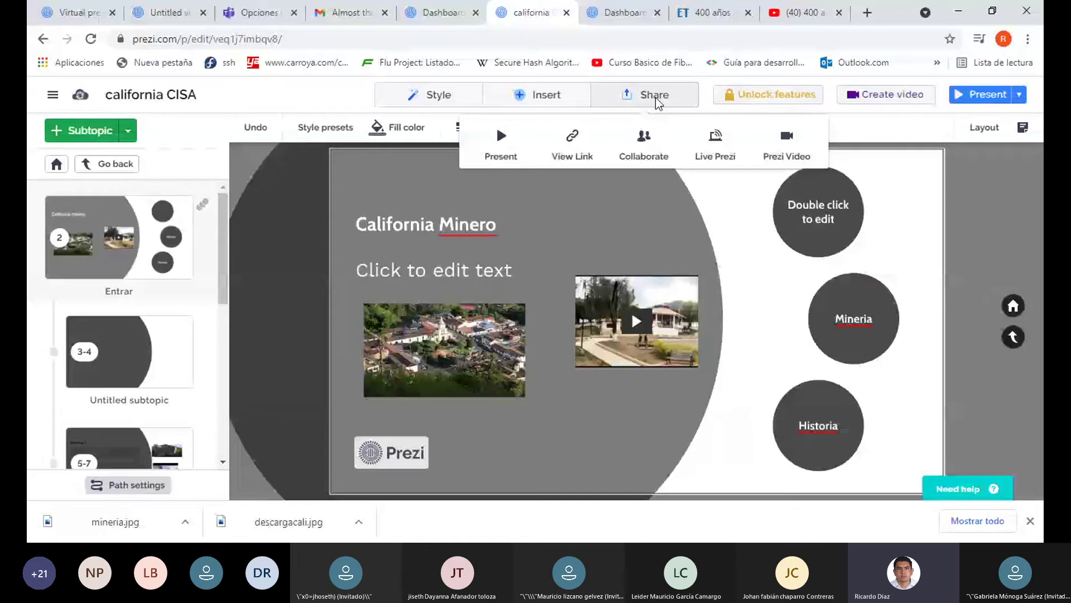
{"action": "left_click", "coordinate": [585, 156]}
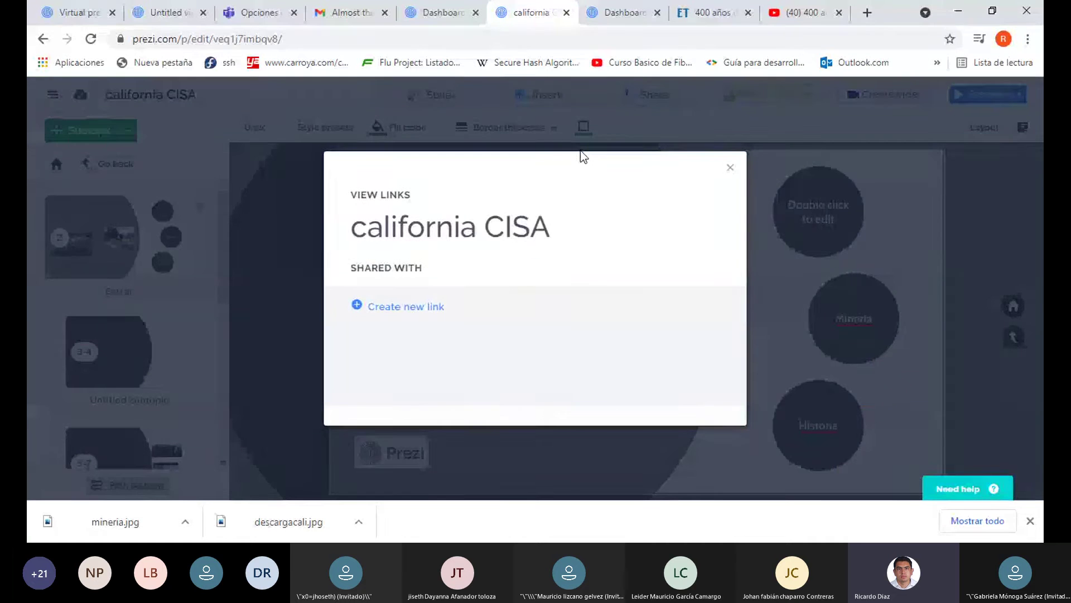
{"action": "left_click", "coordinate": [431, 305]}
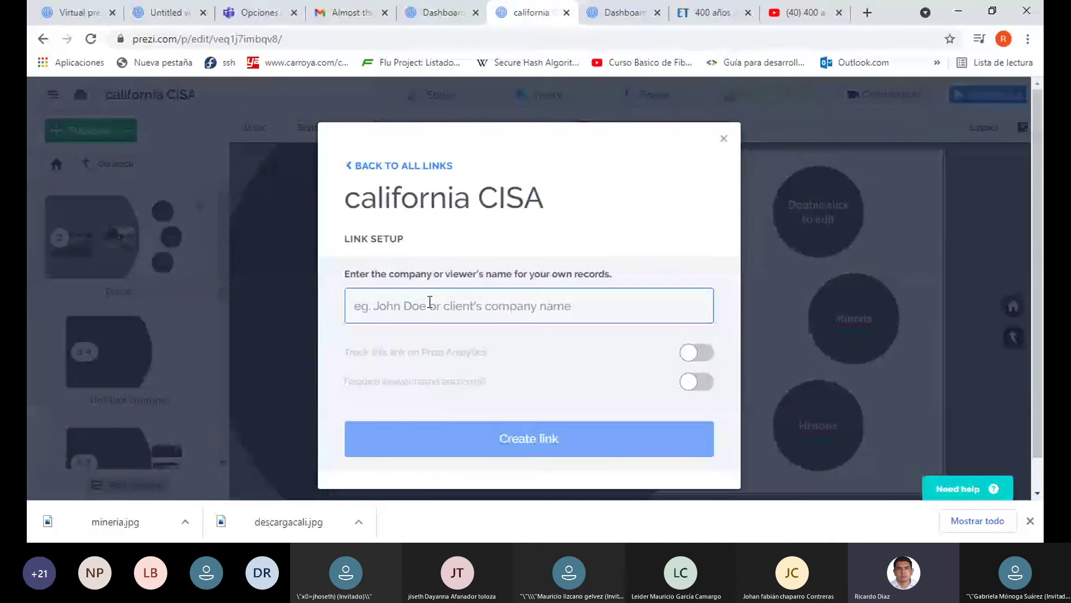
{"action": "left_click", "coordinate": [430, 304]}
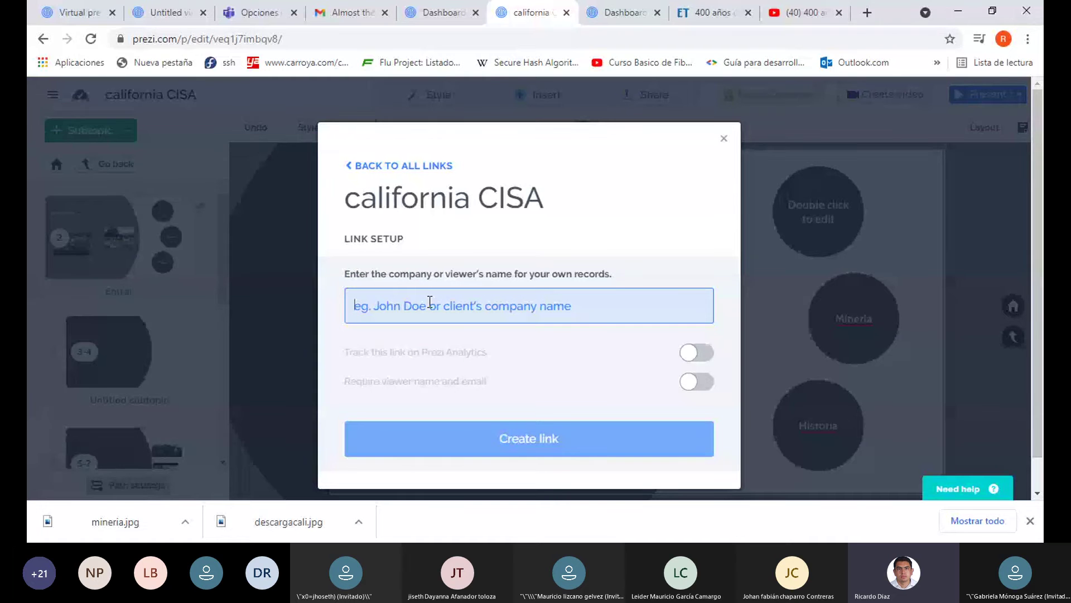
{"action": "type", "text": "cisa"}
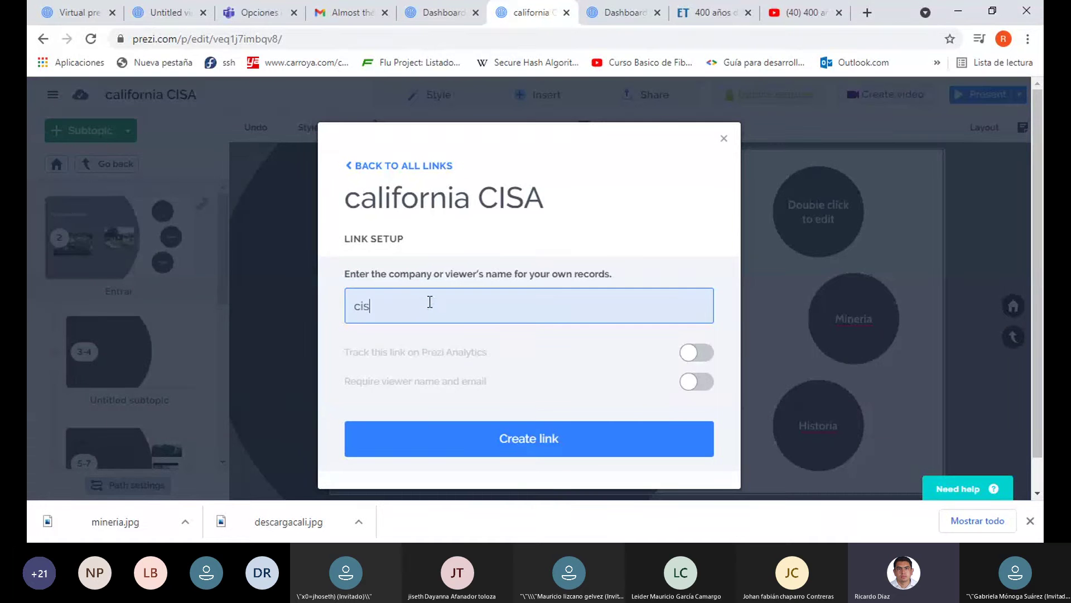
{"action": "left_click", "coordinate": [518, 454]}
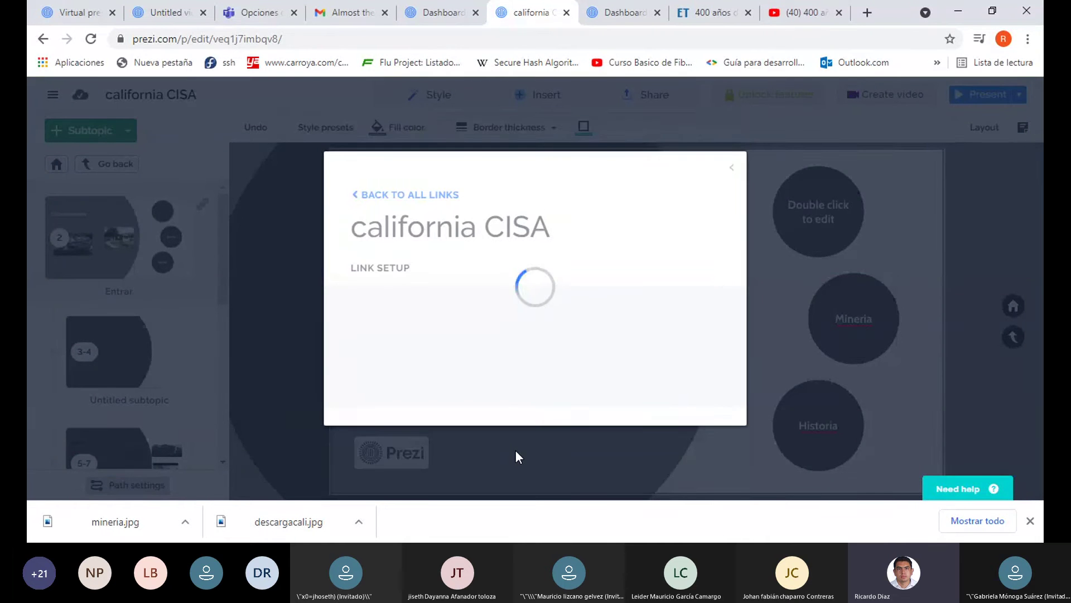
{"action": "triple_click", "coordinate": [517, 440]}
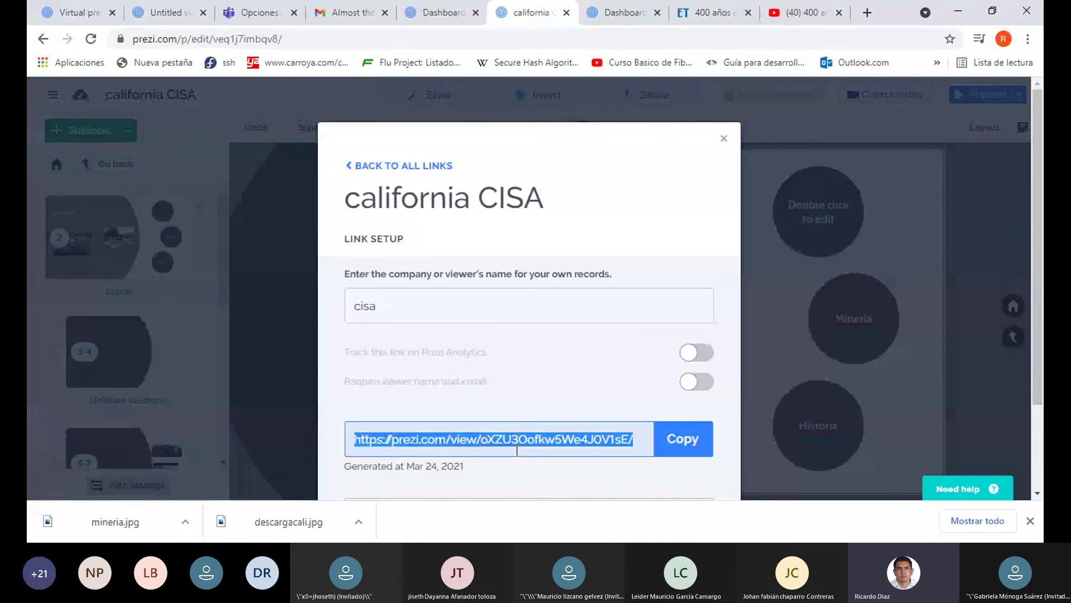
{"action": "left_click", "coordinate": [695, 446]}
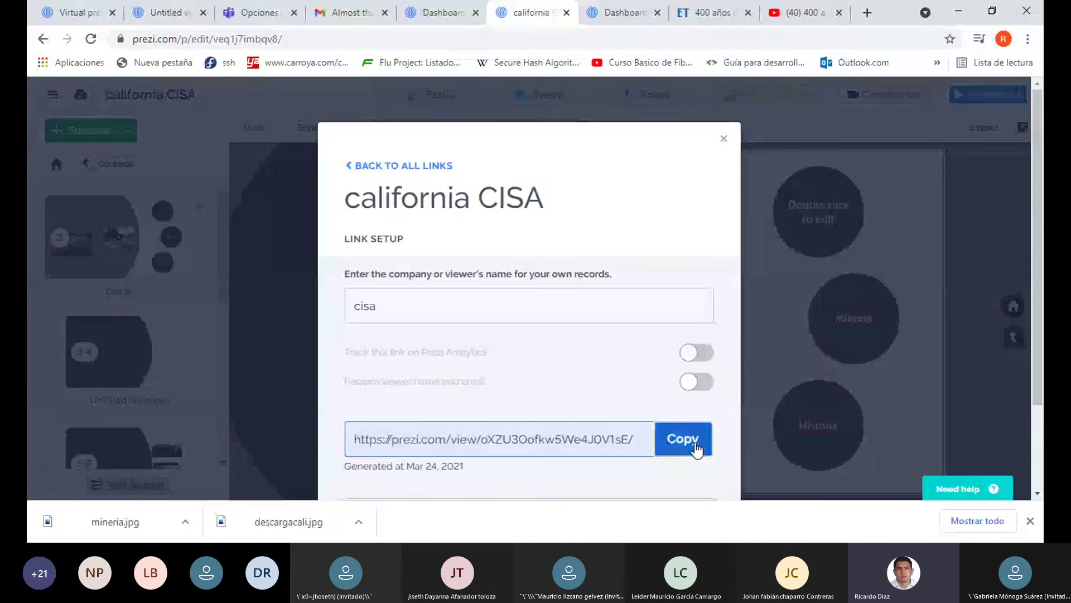